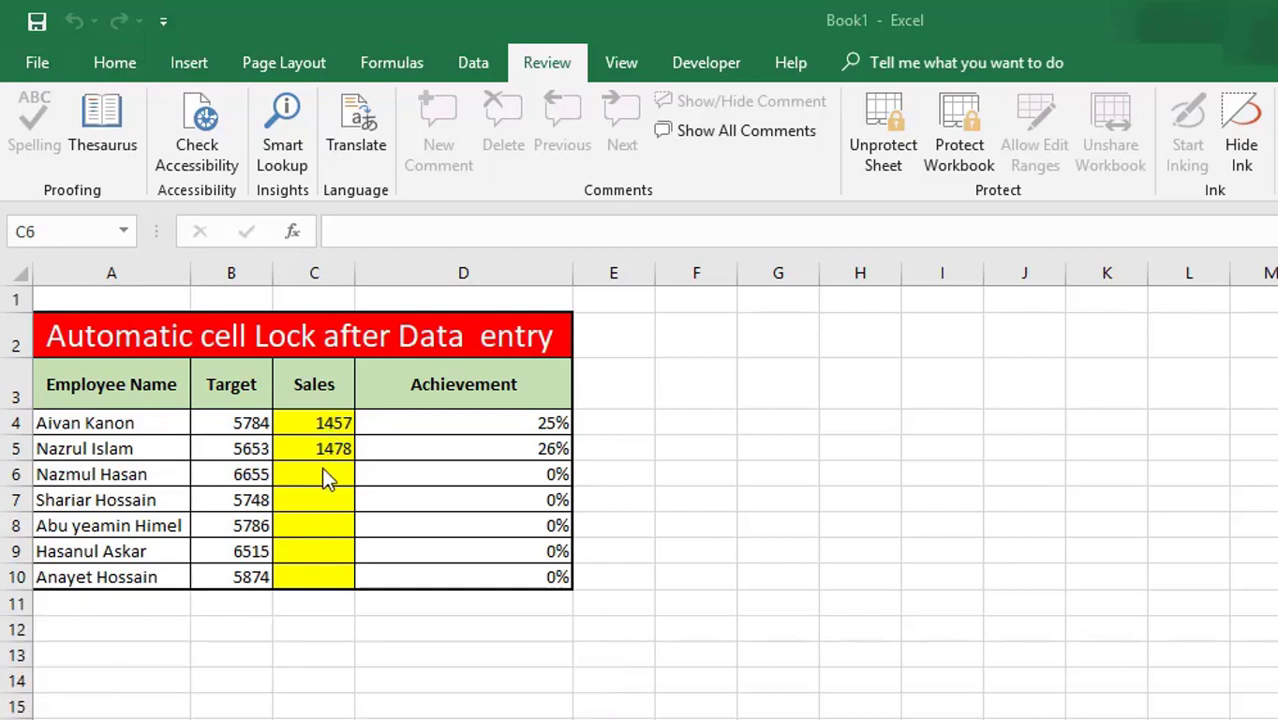
Step: Enter 2547 in Sales cell C6, then try editing C6 to trigger the protected-sheet warning
{"action": "left_click", "coordinate": [328, 478]}
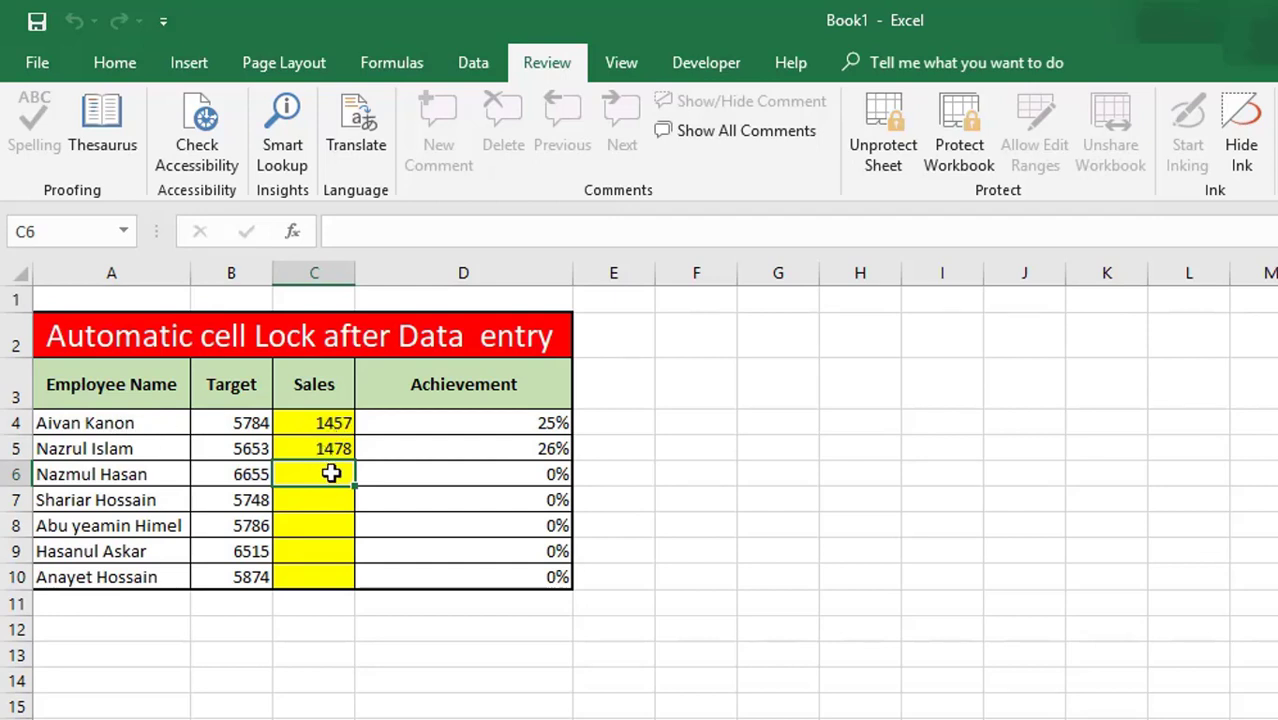
{"action": "type", "text": "2547"}
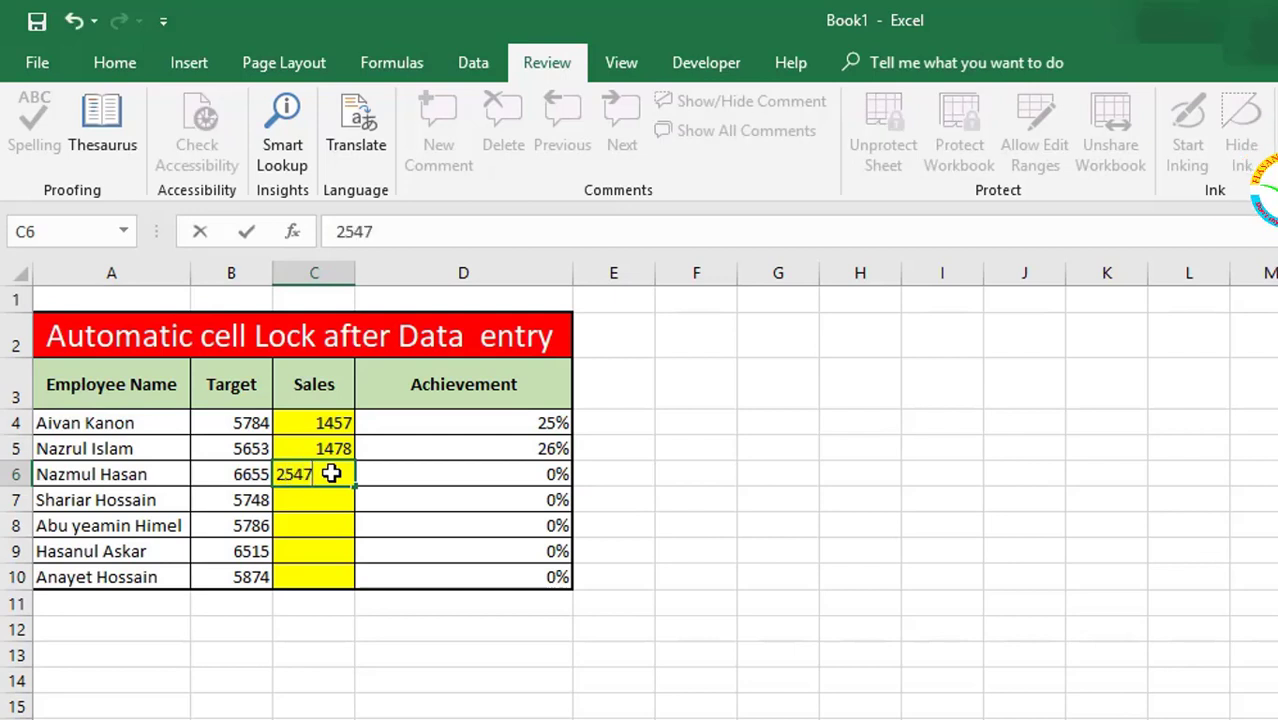
{"action": "key", "text": "Up"}
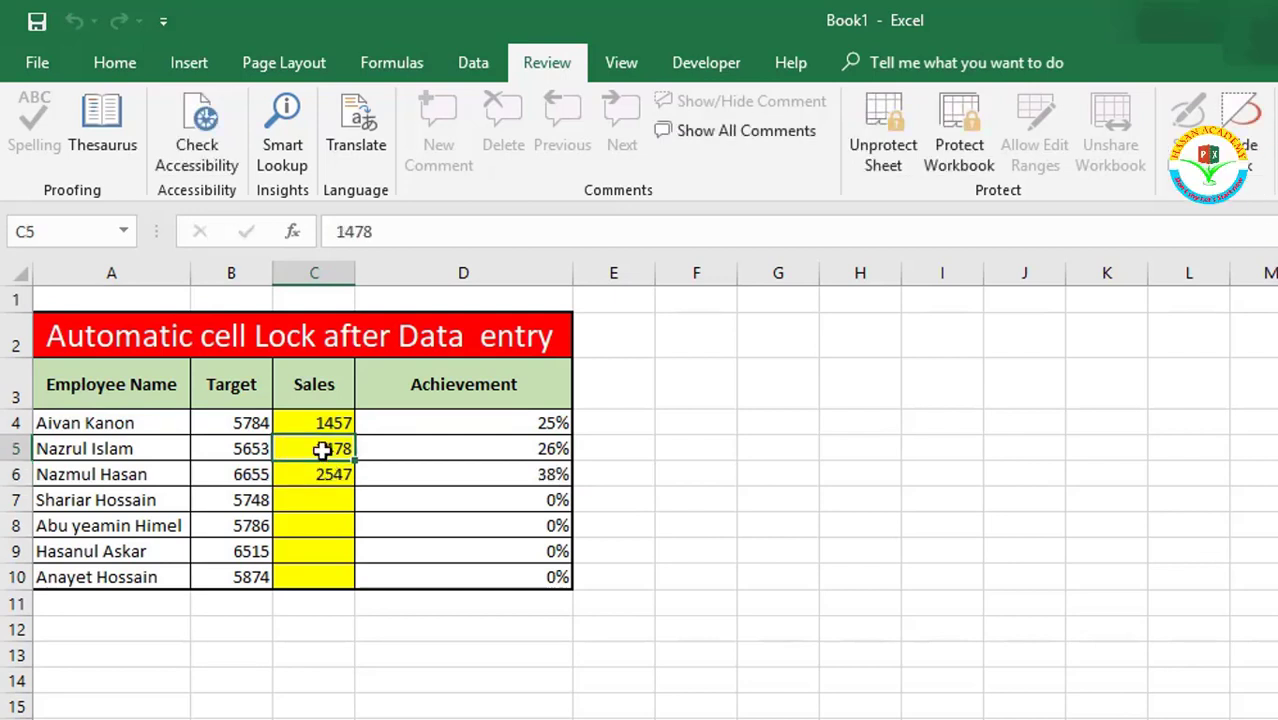
{"action": "left_click", "coordinate": [325, 482]}
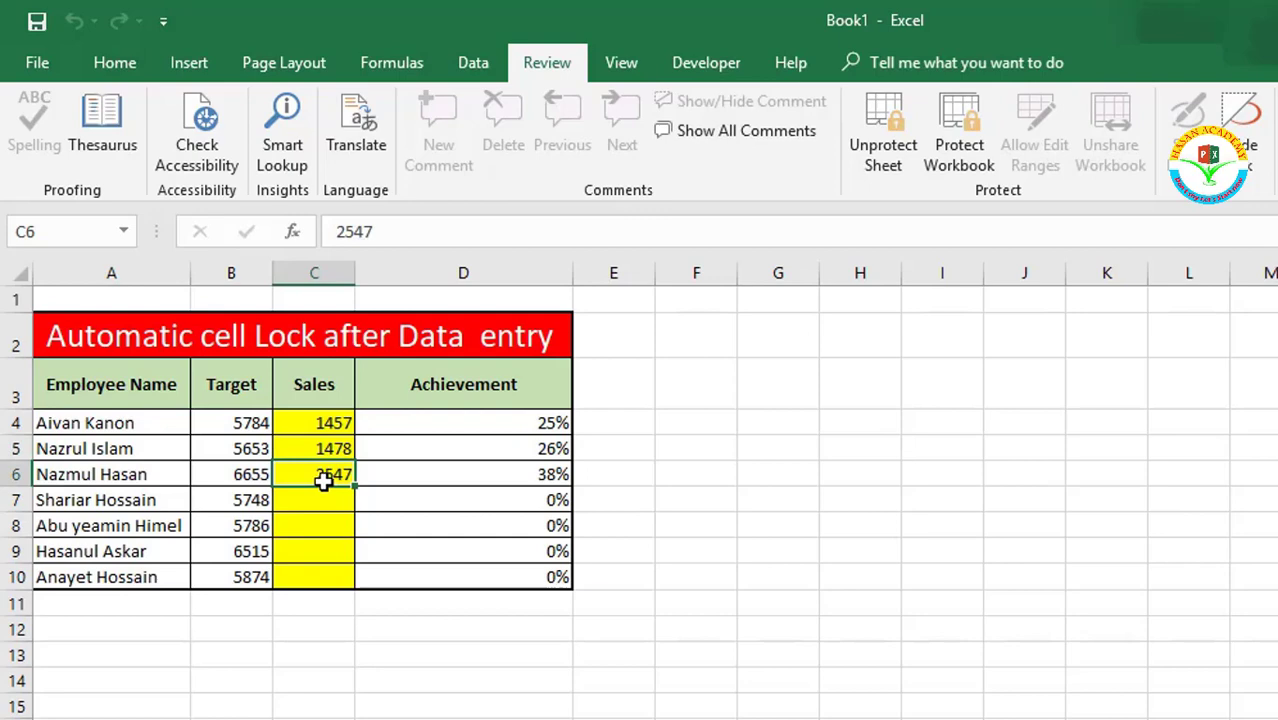
{"action": "double_click", "coordinate": [325, 482]}
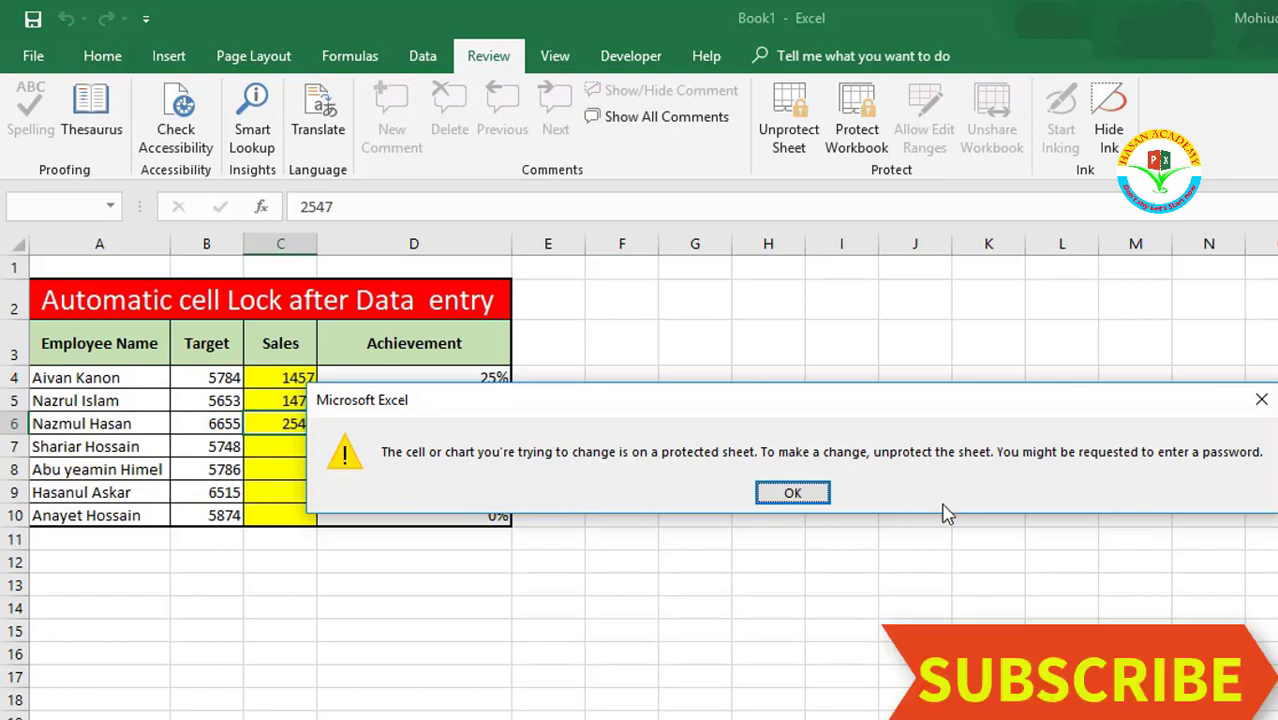
Step: Test the lock on C5 and C4, dismissing each protected-sheet warning, then select C7
{"action": "left_click", "coordinate": [792, 493]}
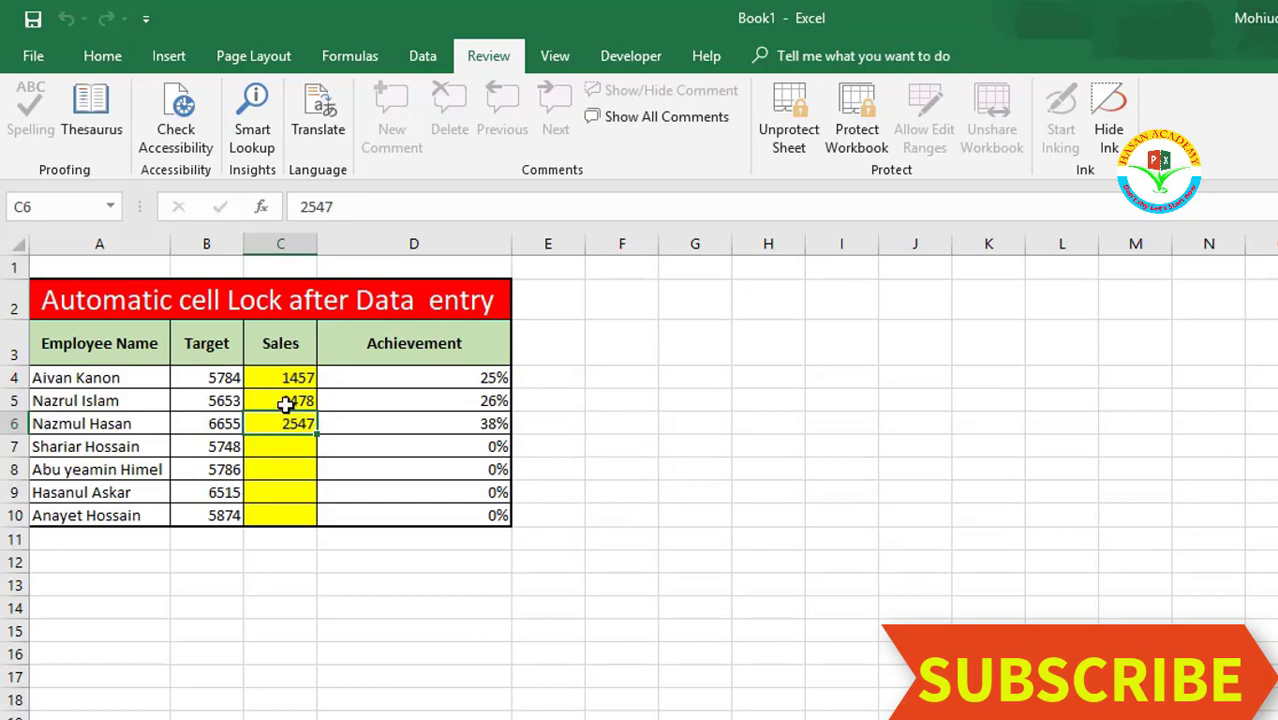
{"action": "left_click", "coordinate": [285, 403]}
{"action": "double_click", "coordinate": [285, 403]}
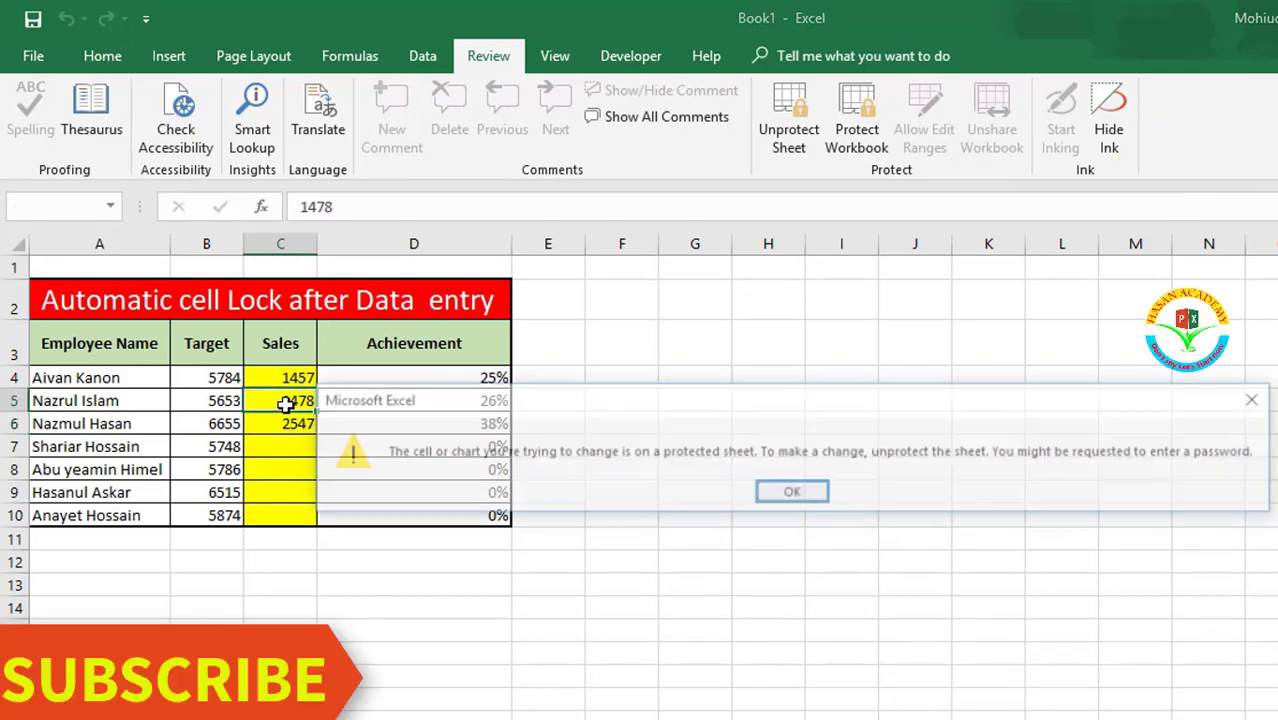
{"action": "left_click", "coordinate": [814, 496]}
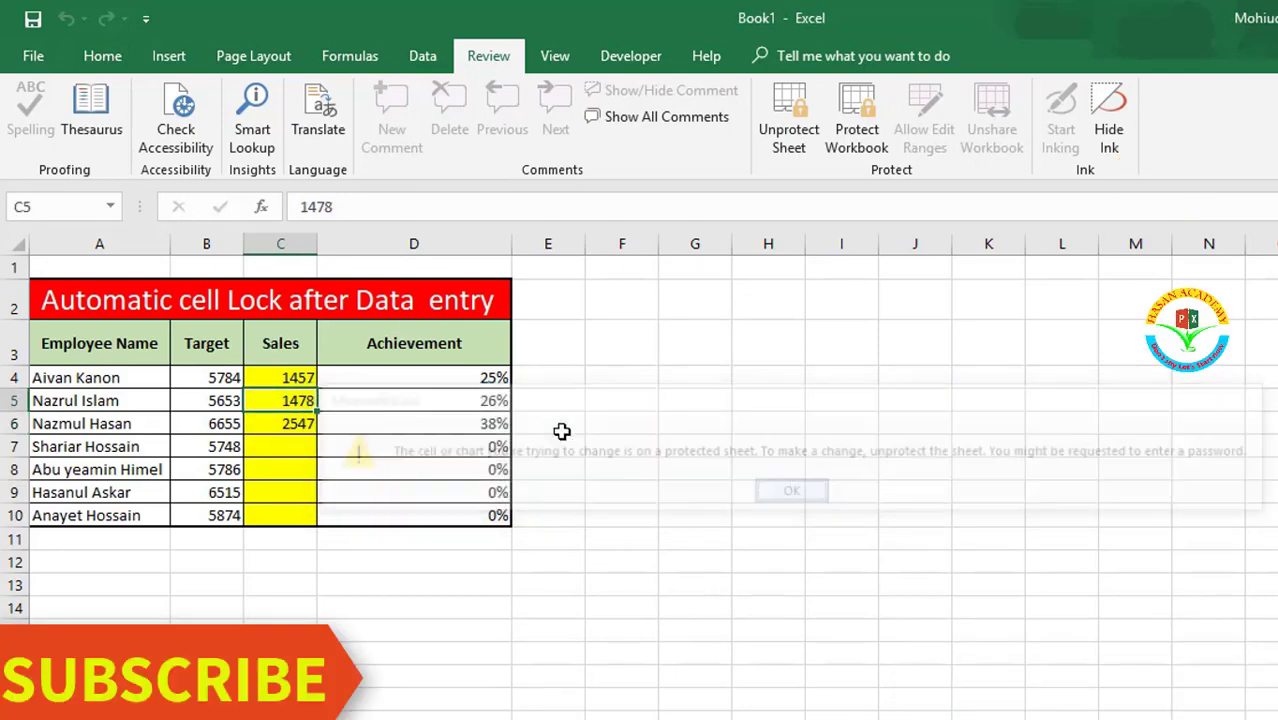
{"action": "left_click", "coordinate": [303, 376]}
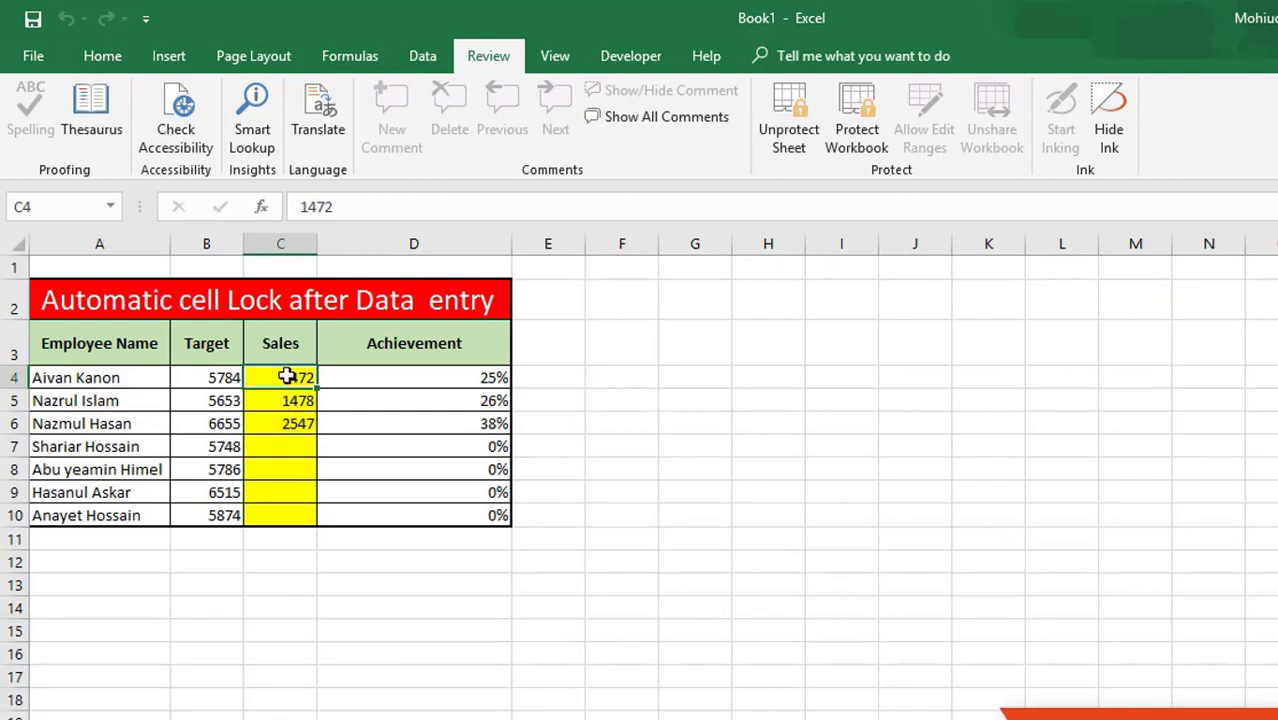
{"action": "double_click", "coordinate": [287, 376]}
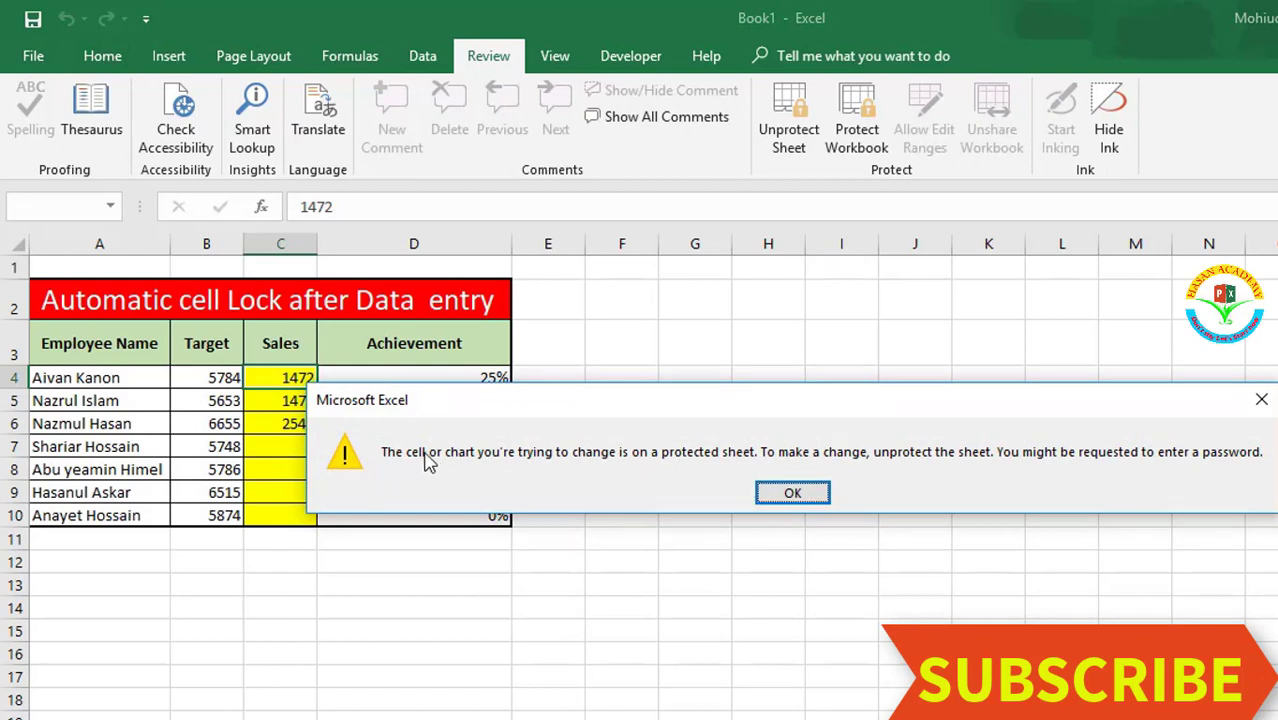
{"action": "left_click", "coordinate": [791, 492]}
{"action": "left_click", "coordinate": [276, 449]}
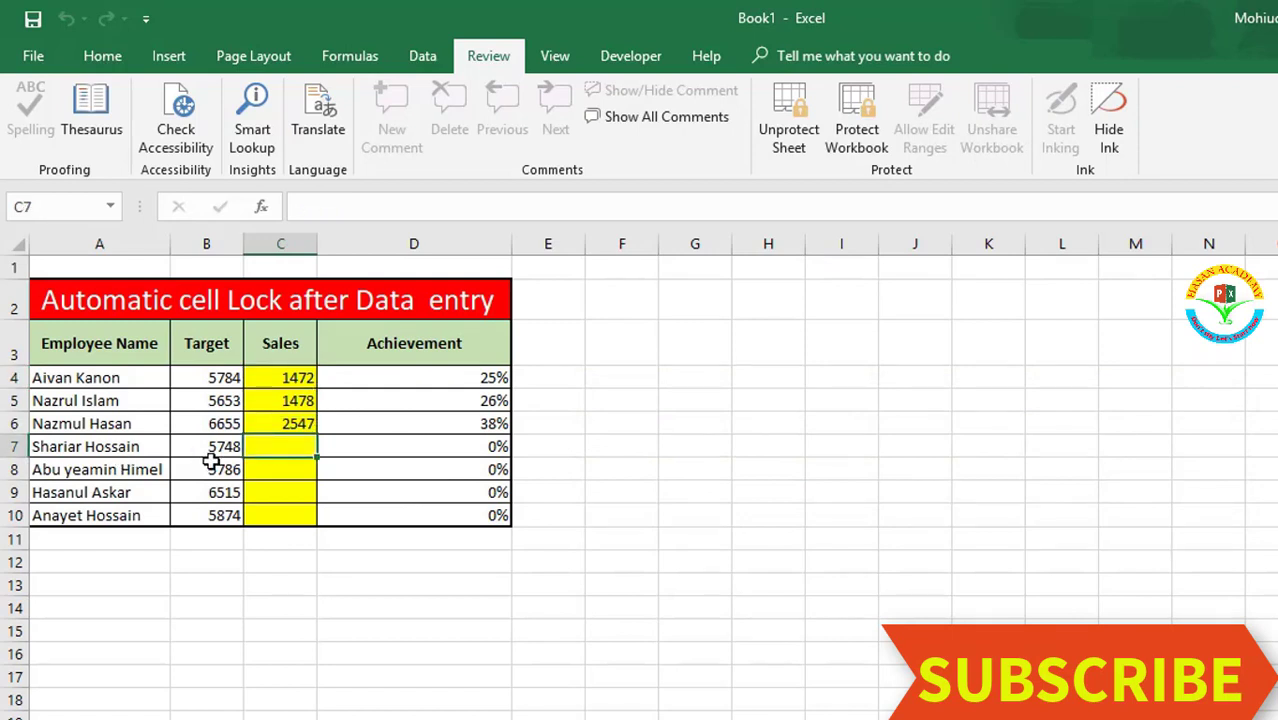
Step: Enter 2541 in C7, confirm it refuses editing, and dismiss the warning
{"action": "type", "text": "2"}
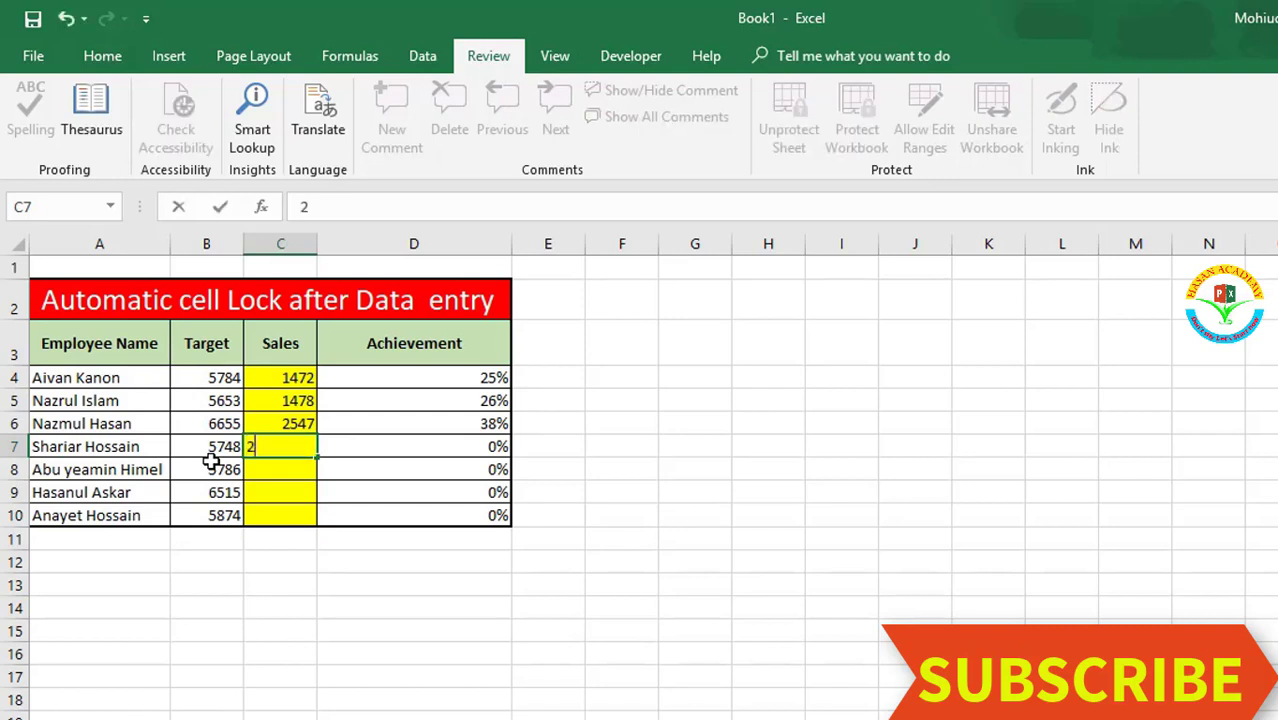
{"action": "type", "text": "541"}
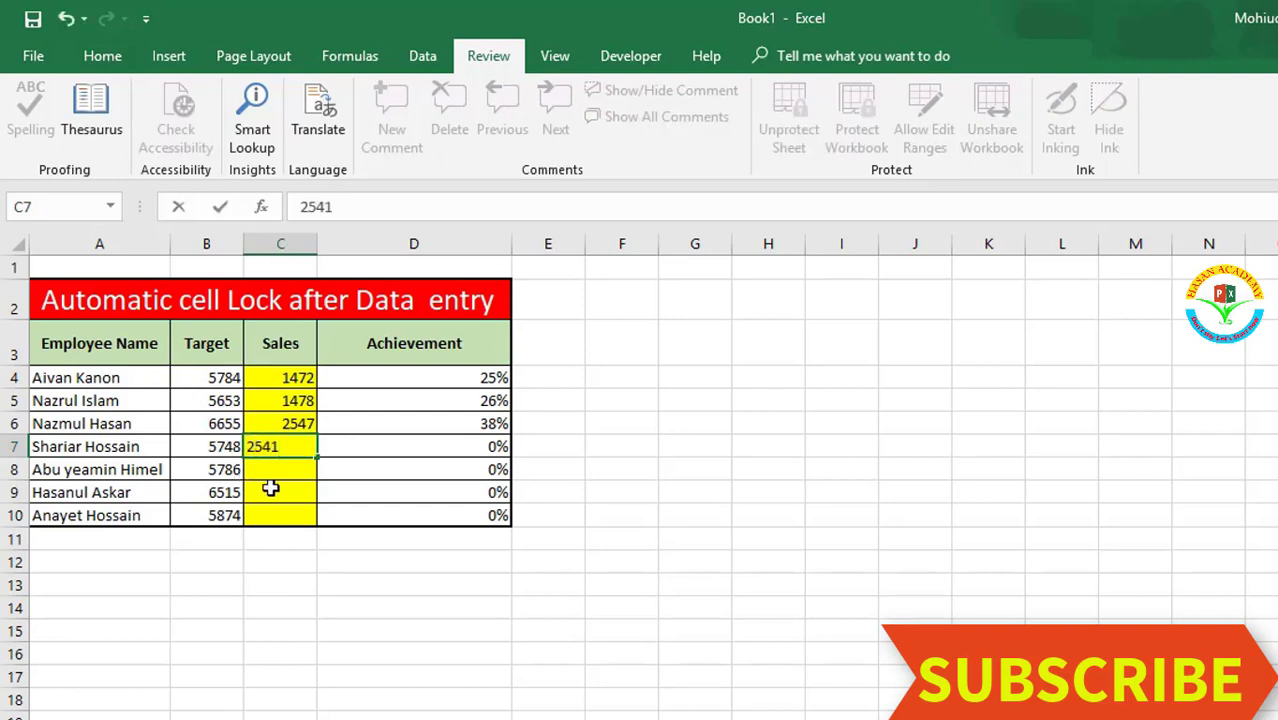
{"action": "left_click", "coordinate": [271, 487]}
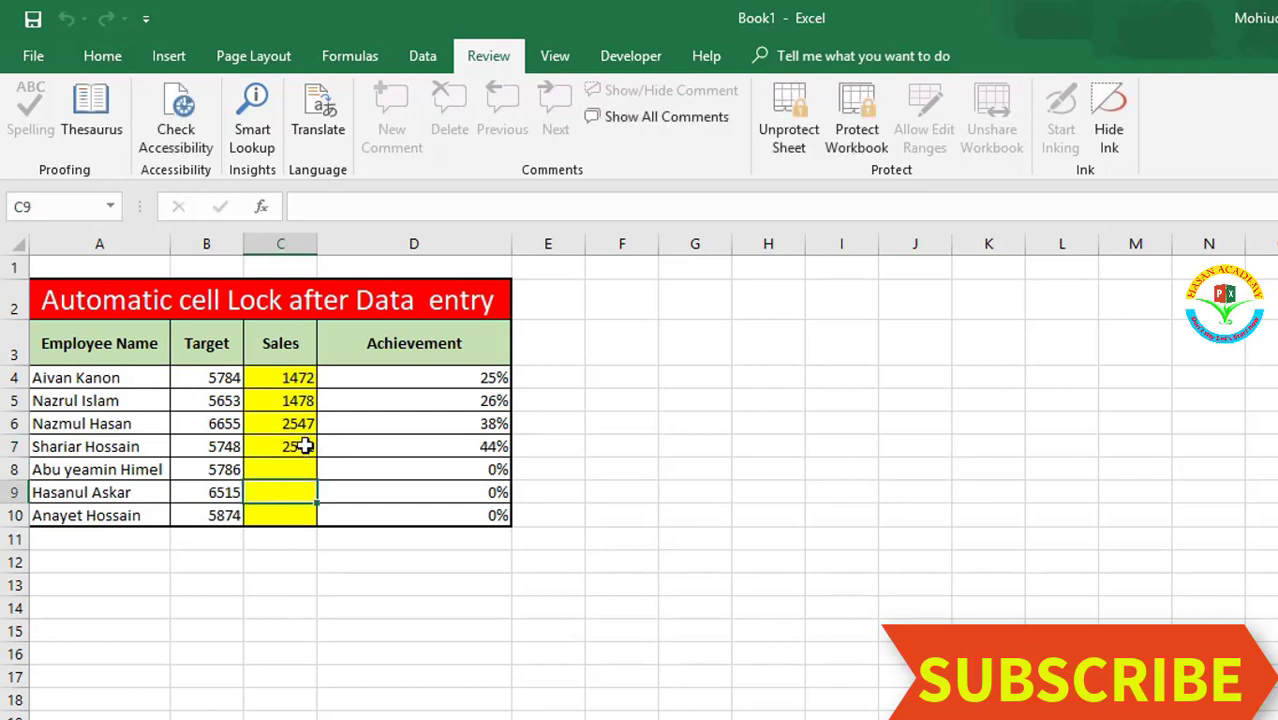
{"action": "left_click", "coordinate": [275, 449]}
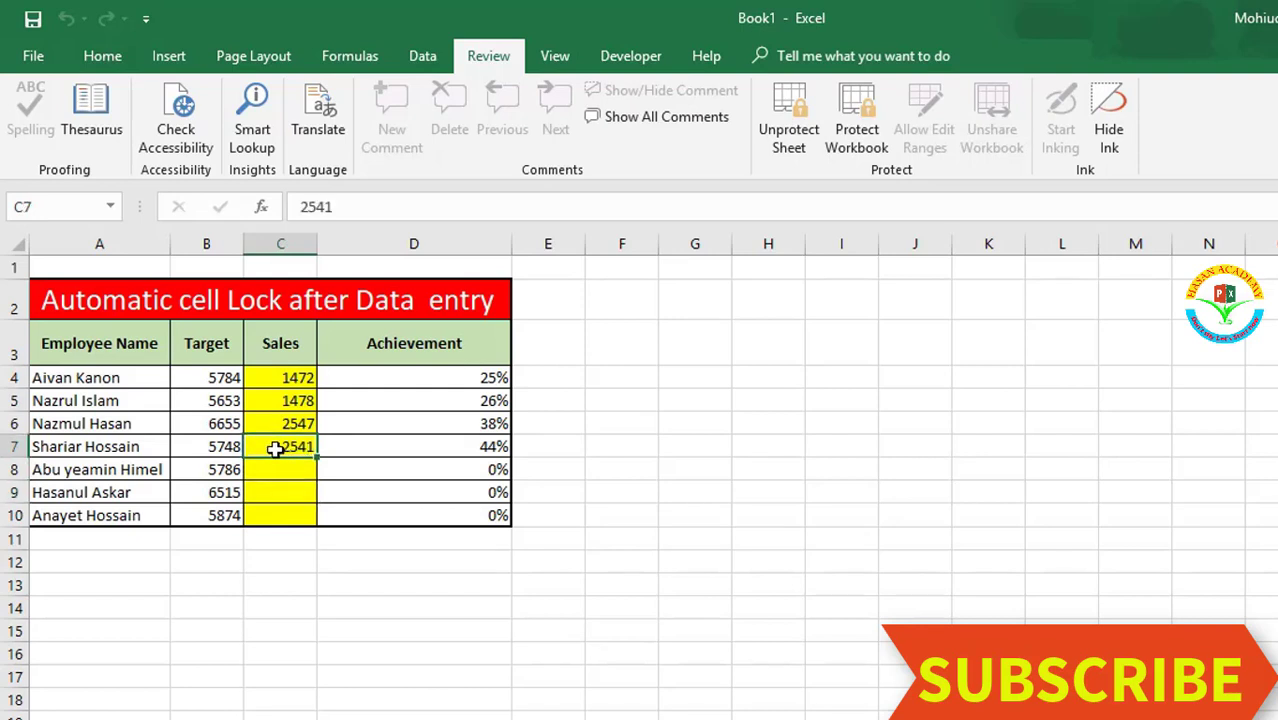
{"action": "double_click", "coordinate": [275, 449]}
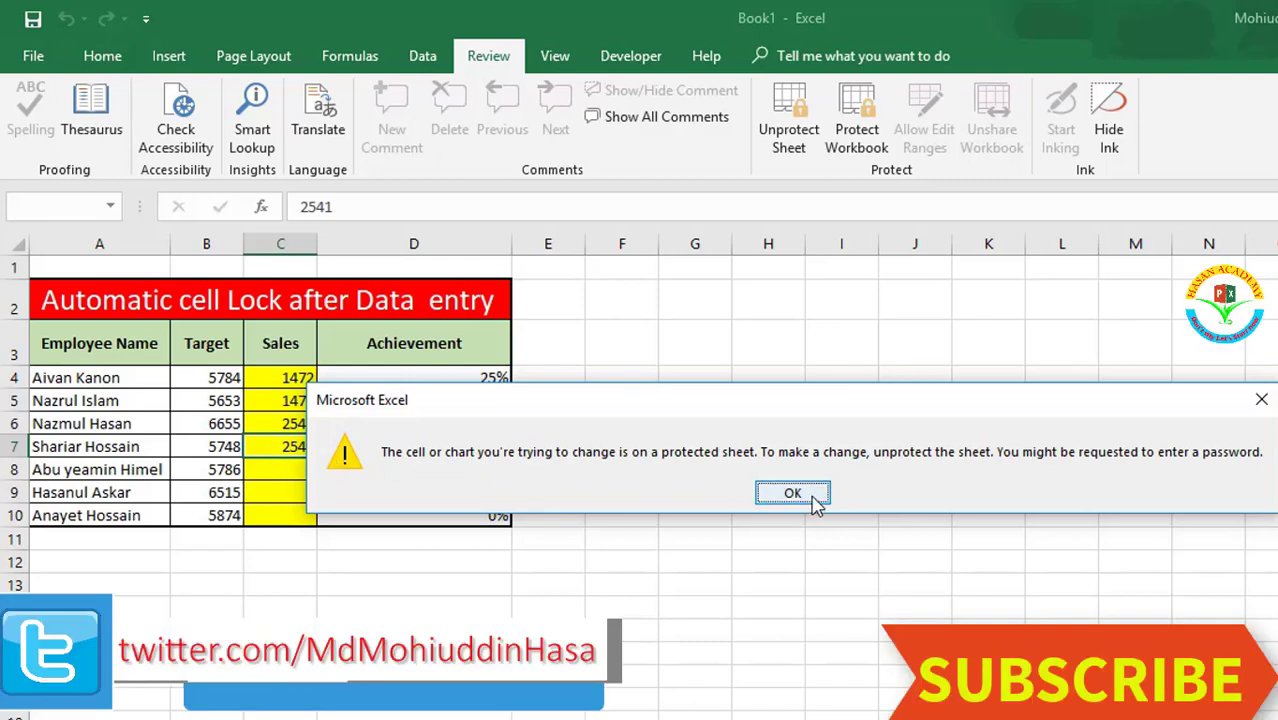
{"action": "left_click", "coordinate": [792, 493]}
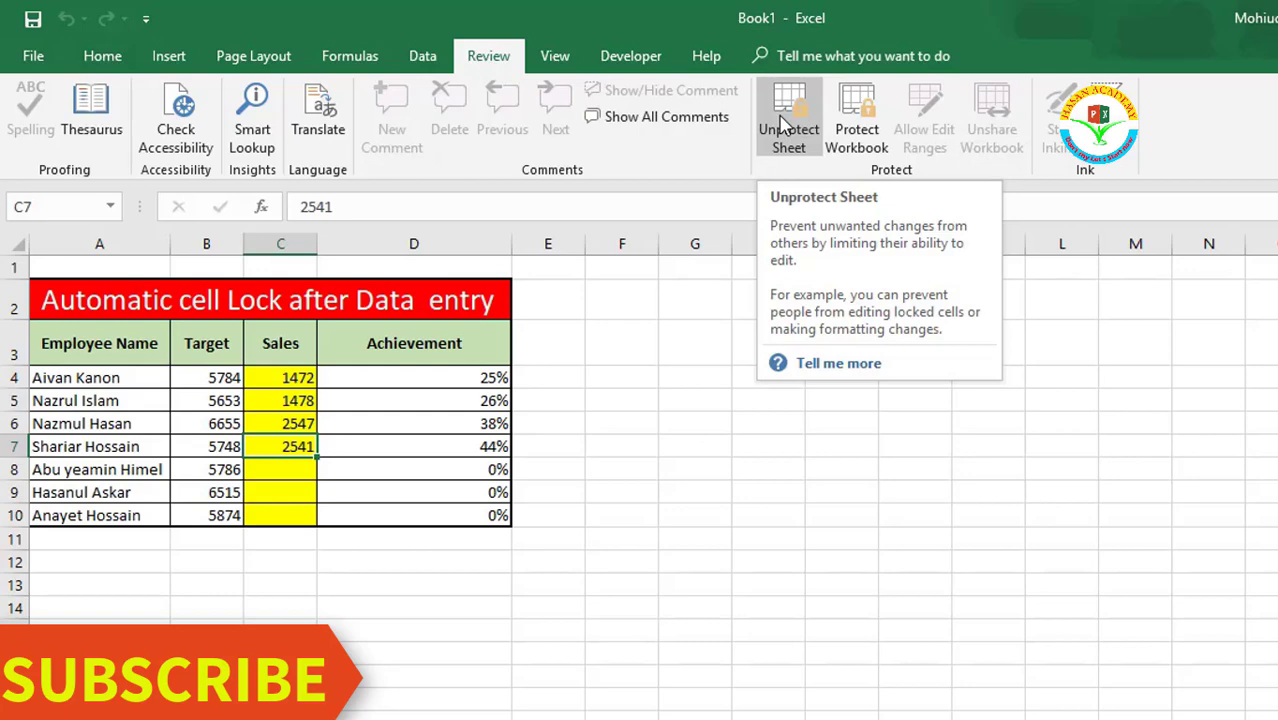
Step: Unprotect the sheet by entering its password
{"action": "left_click", "coordinate": [783, 127]}
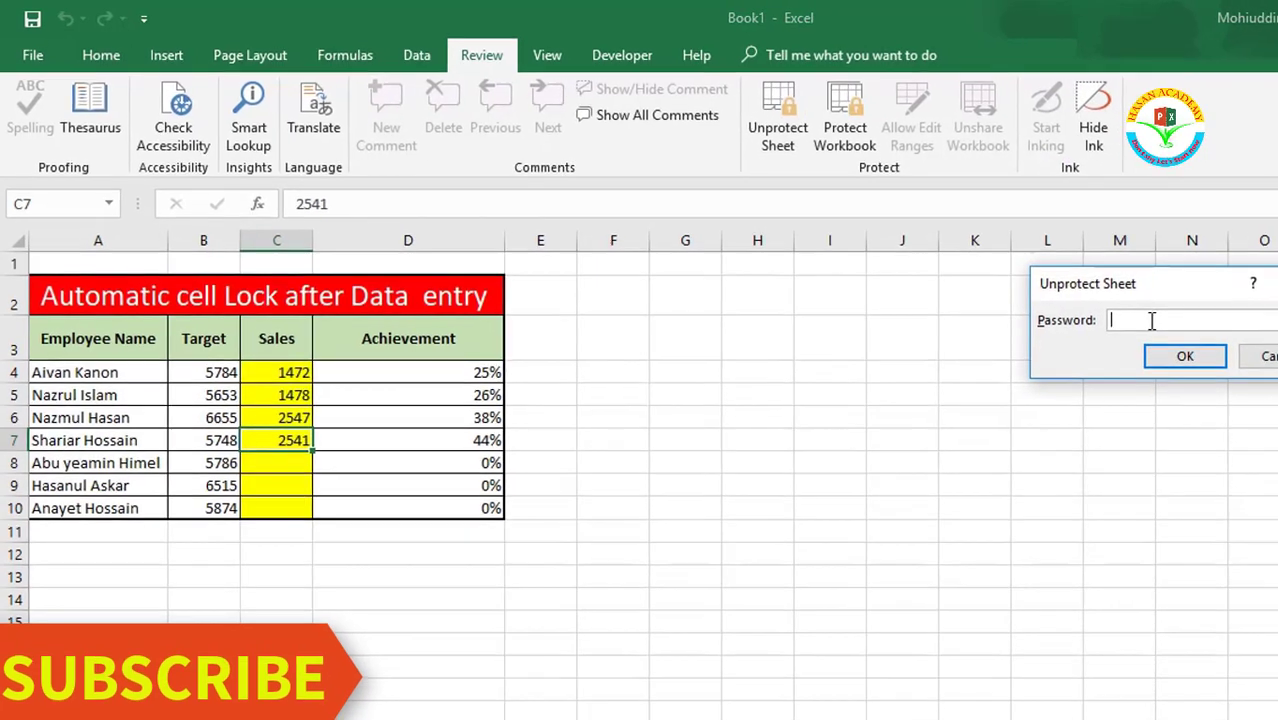
{"action": "key", "text": "Return"}
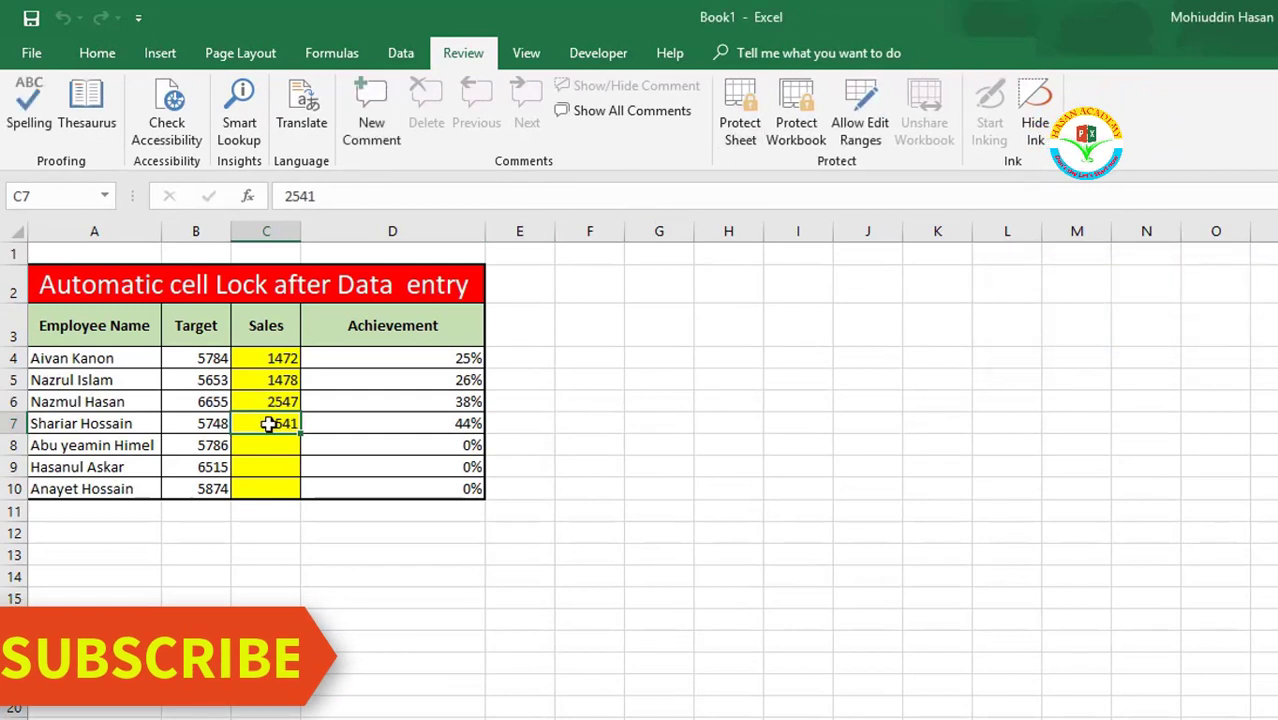
Step: Correct C7 to 1452, check it, and move to empty Sales cell C8
{"action": "type", "text": "14"}
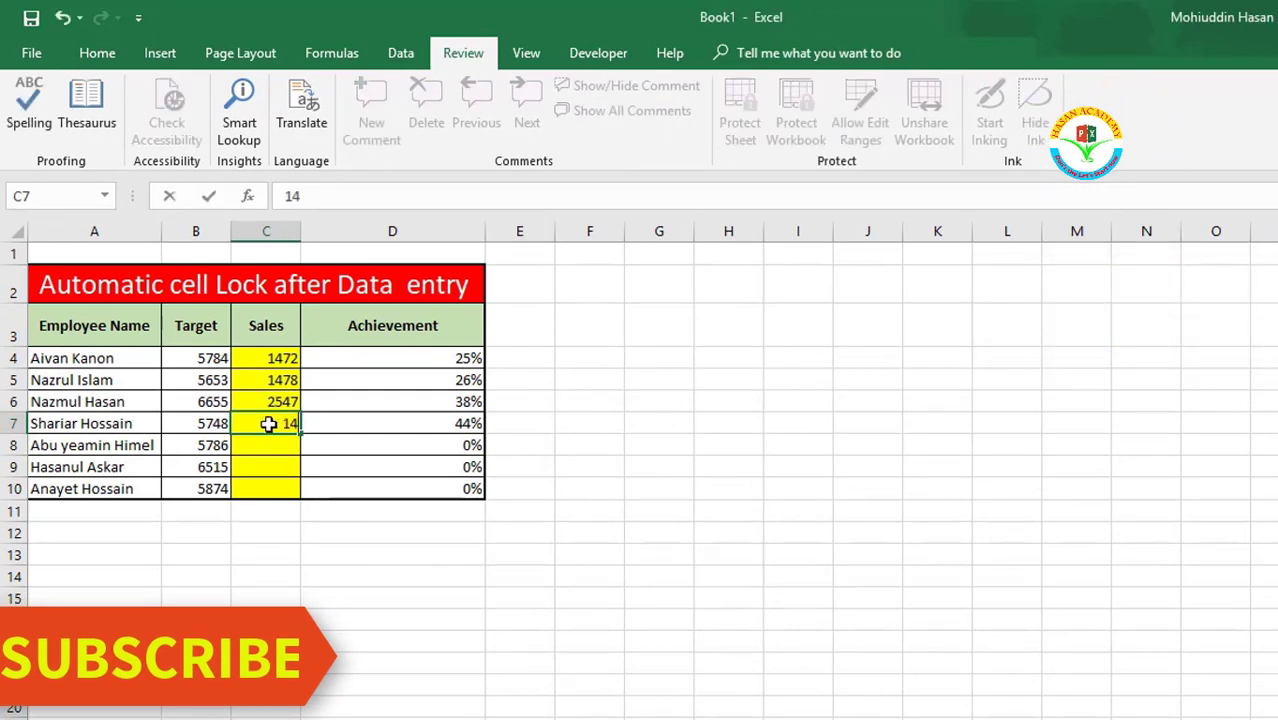
{"action": "type", "text": "52"}
{"action": "key", "text": "Return"}
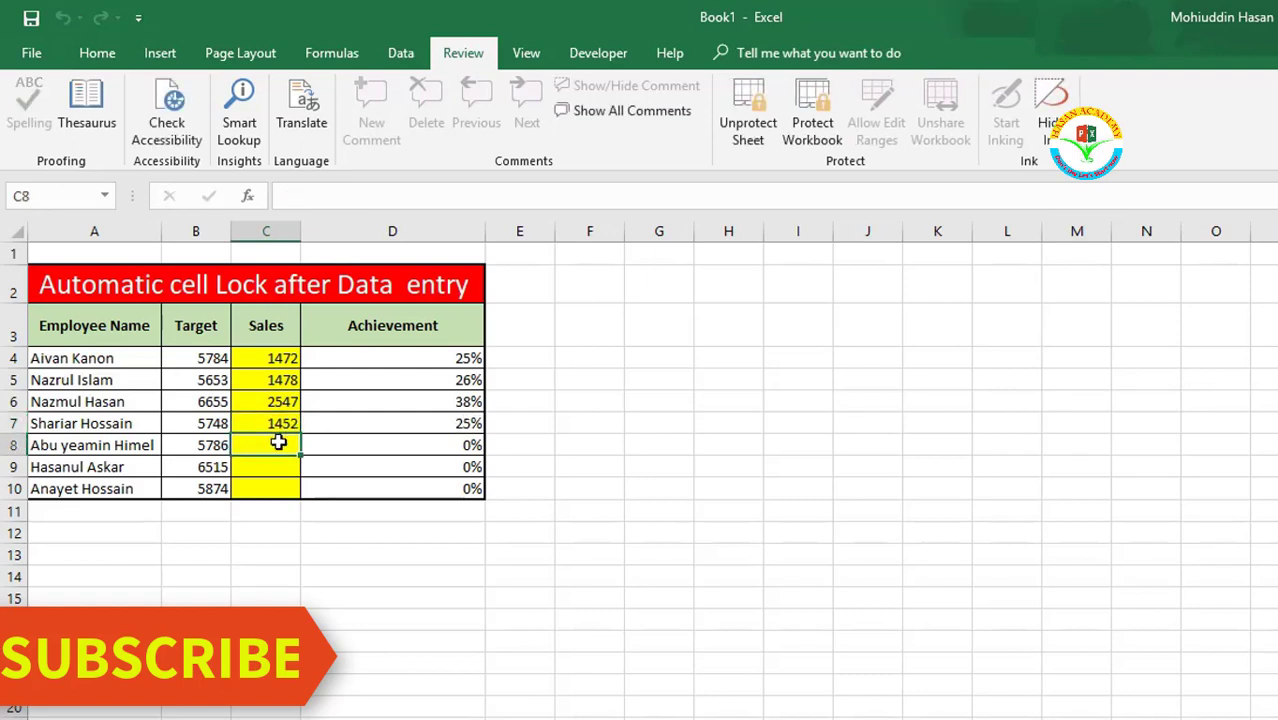
{"action": "left_click", "coordinate": [268, 421]}
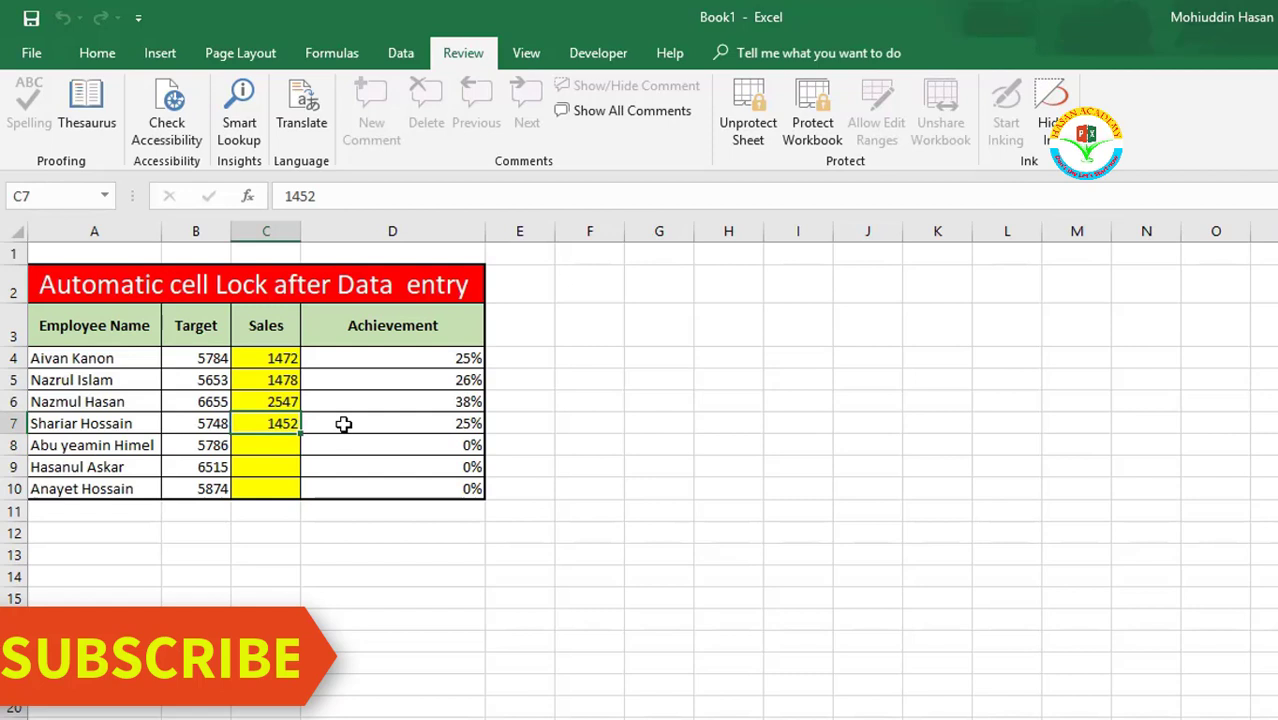
{"action": "left_click", "coordinate": [290, 450]}
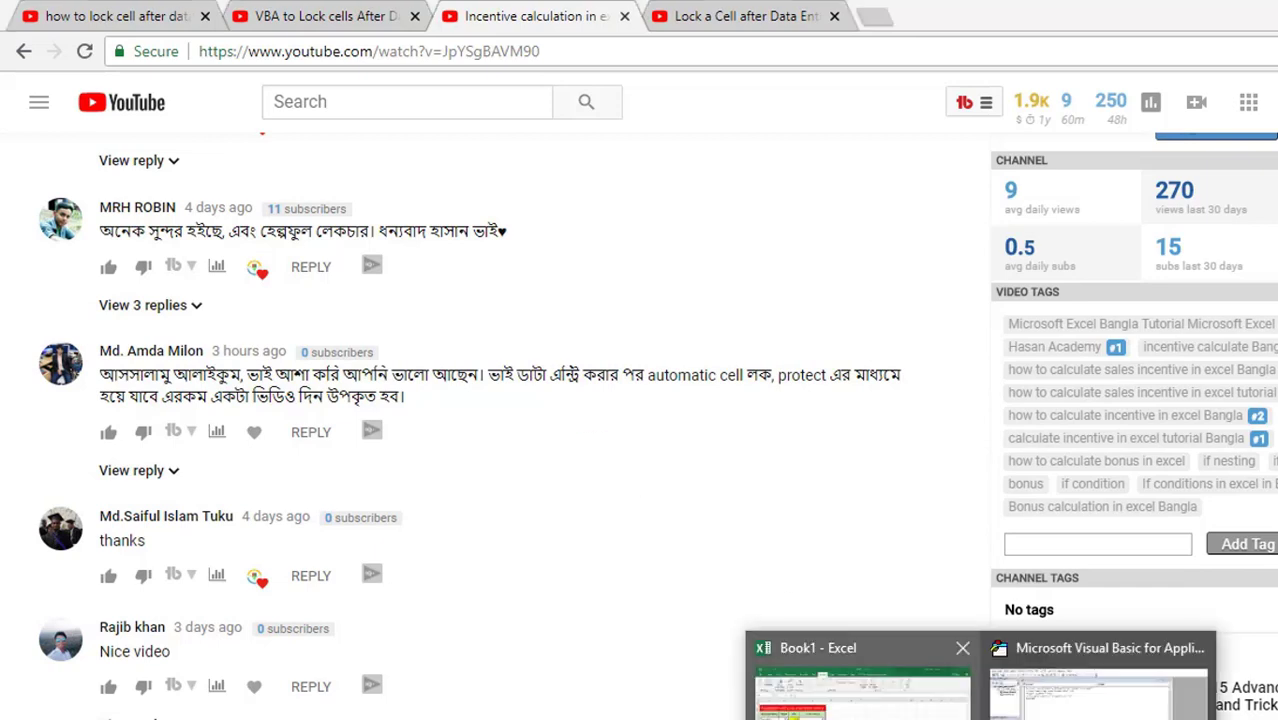
Step: Scroll the channel's Playlists page and step the Created playlists row back, then forward
{"action": "mouse_move", "coordinate": [862, 690]}
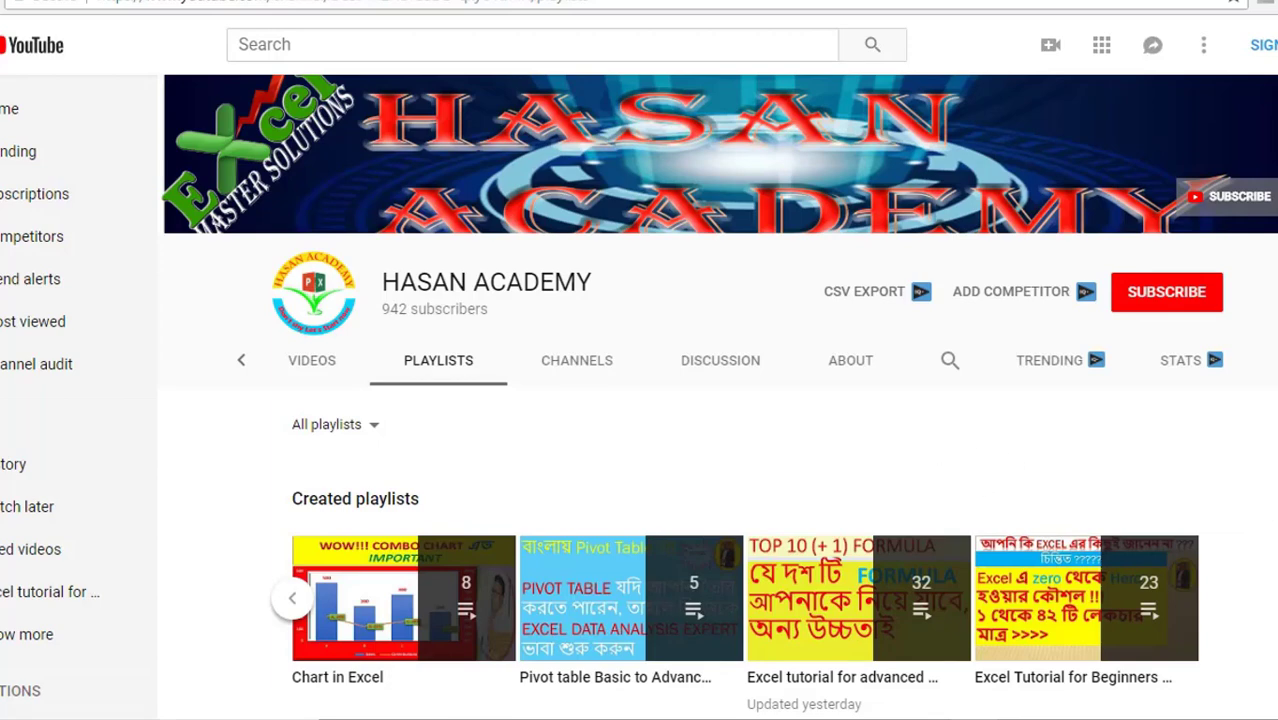
{"action": "scroll", "coordinate": [830, 472], "scroll_direction": "down", "scroll_amount": 3}
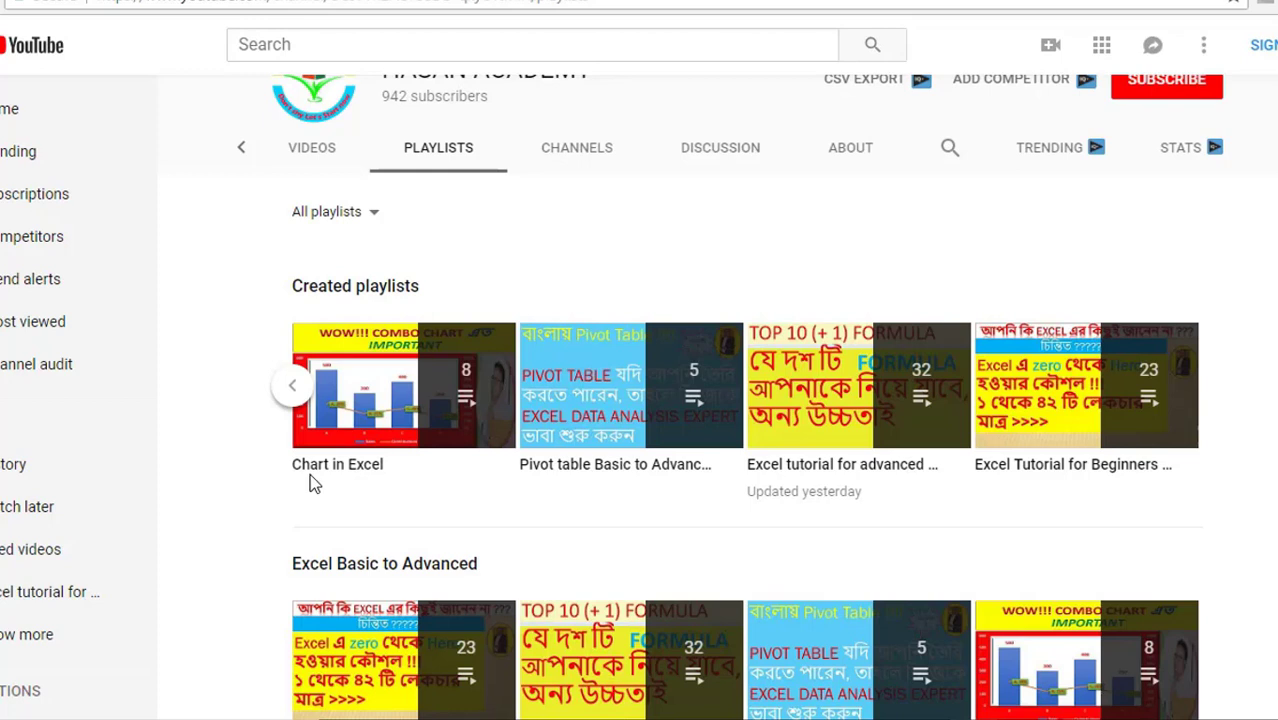
{"action": "left_click", "coordinate": [293, 388]}
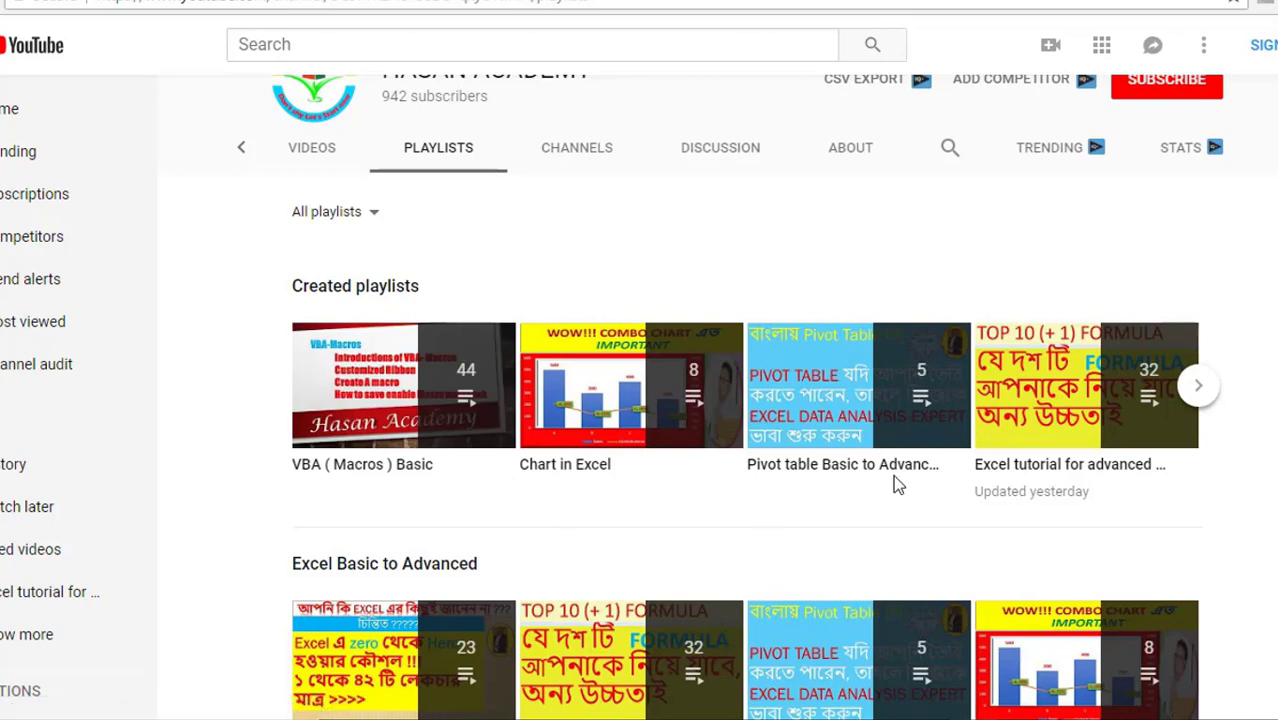
{"action": "left_click", "coordinate": [1203, 386]}
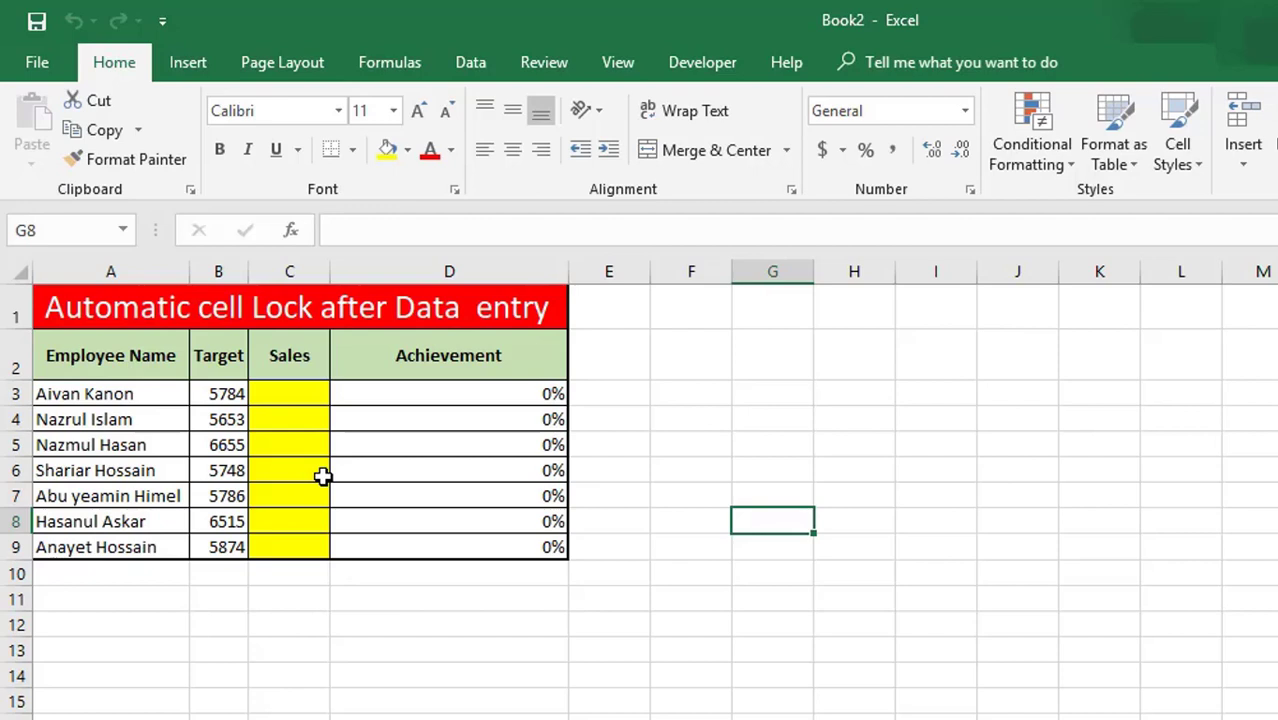
Step: Select the whole sheet and clear the Locked protection setting on every cell
{"action": "left_click", "coordinate": [18, 271]}
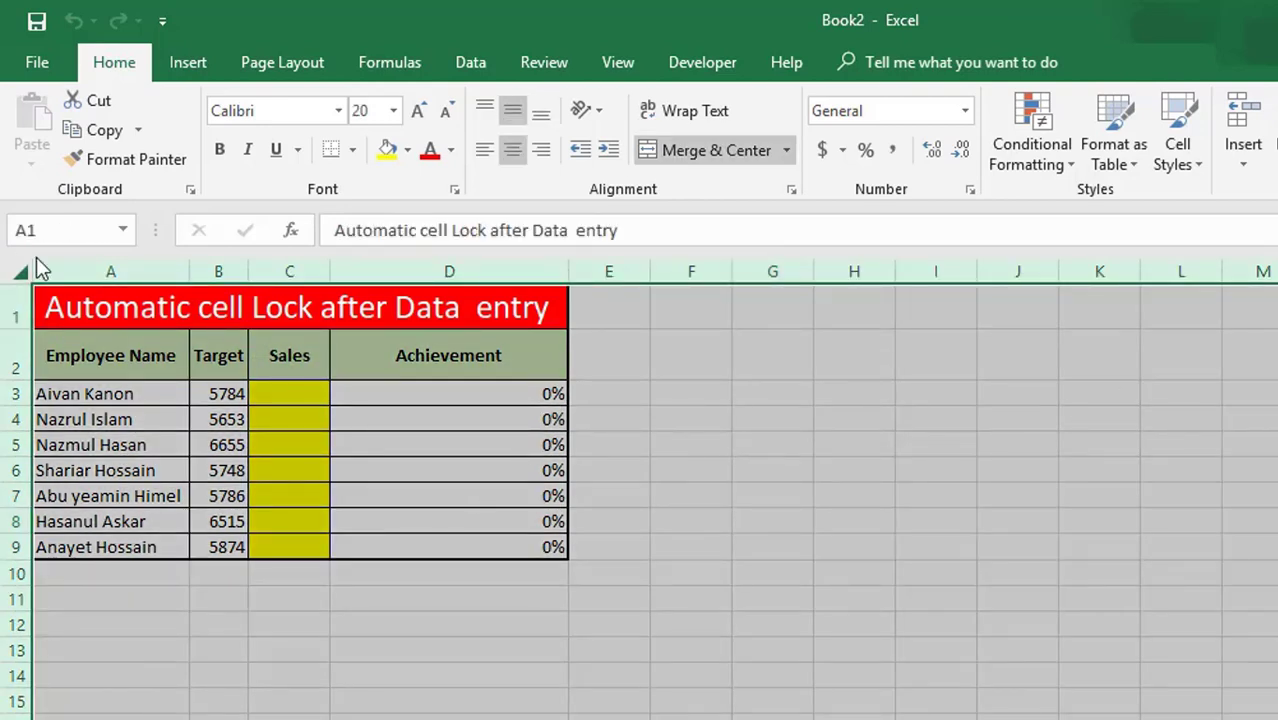
{"action": "right_click", "coordinate": [281, 401]}
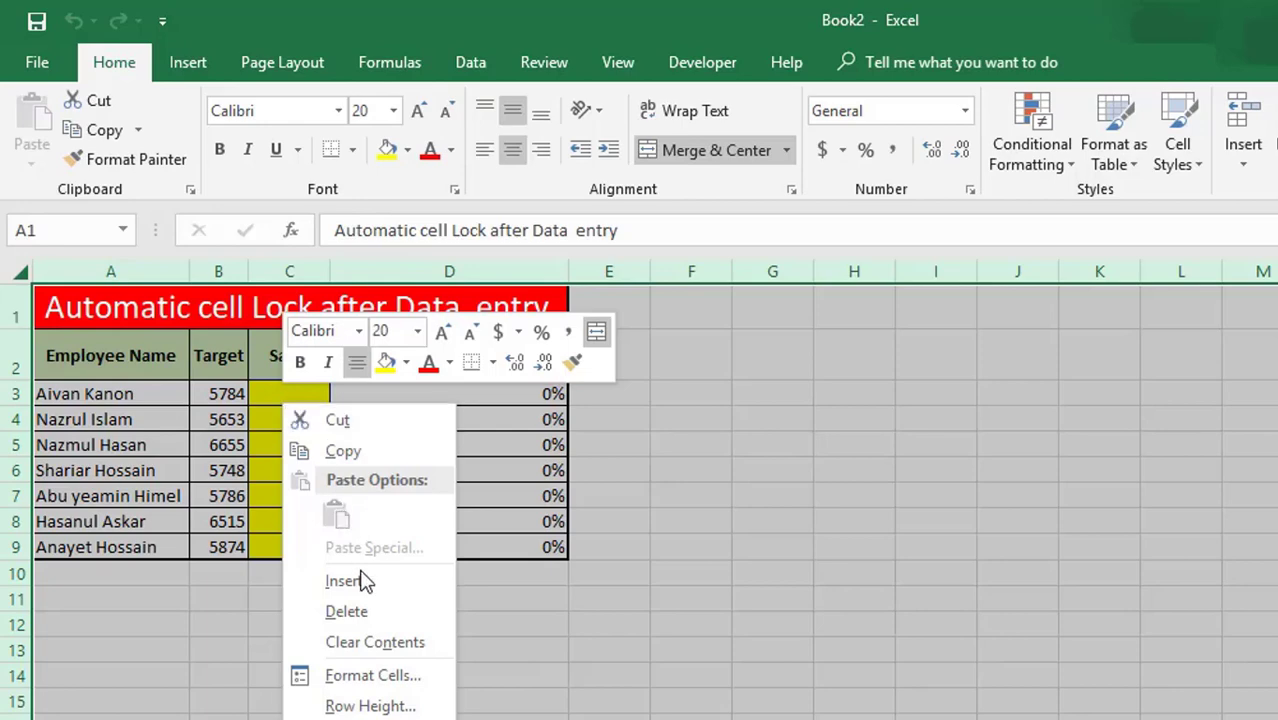
{"action": "left_click", "coordinate": [356, 684]}
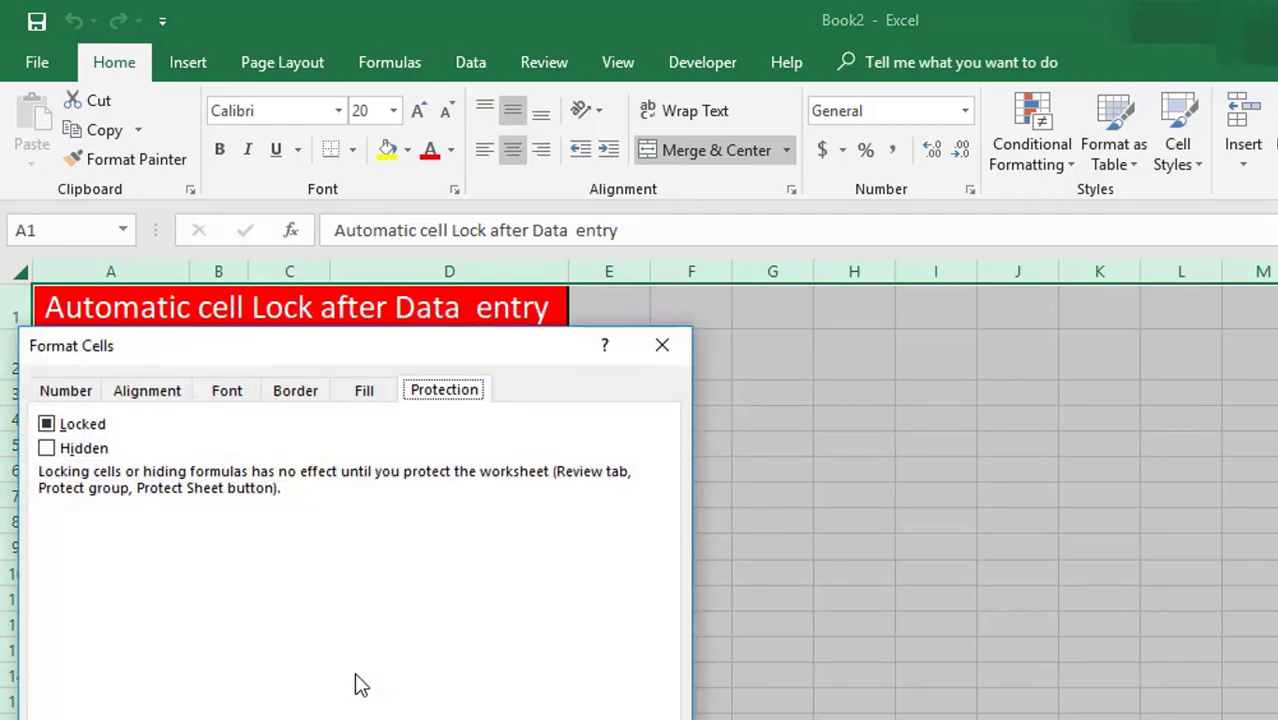
{"action": "left_click", "coordinate": [46, 424]}
{"action": "left_click", "coordinate": [46, 424]}
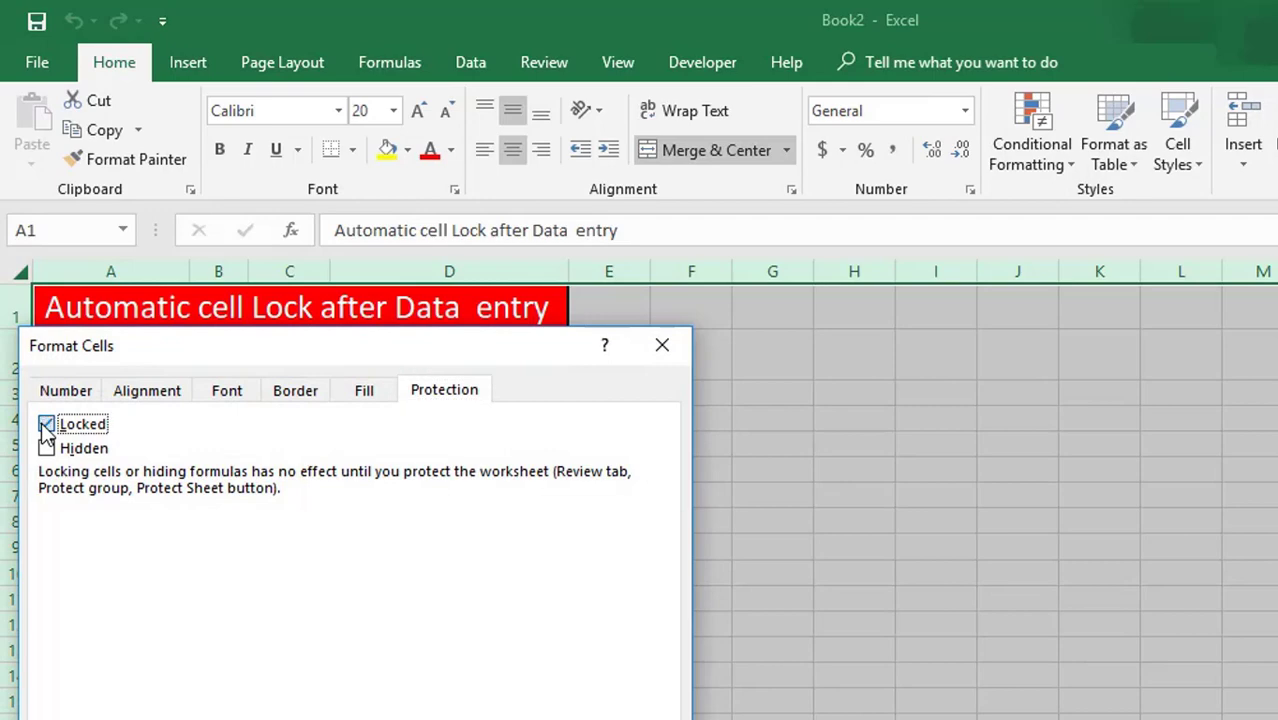
{"action": "left_click", "coordinate": [46, 424]}
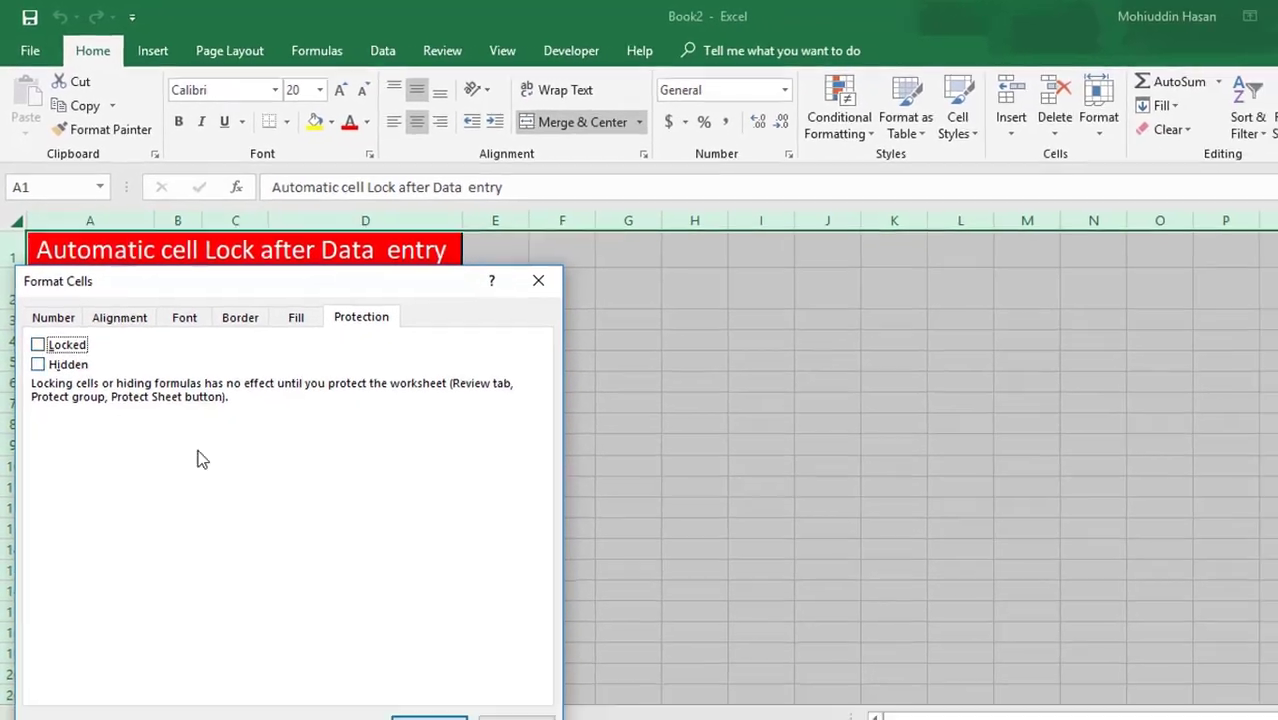
{"action": "left_click", "coordinate": [413, 699]}
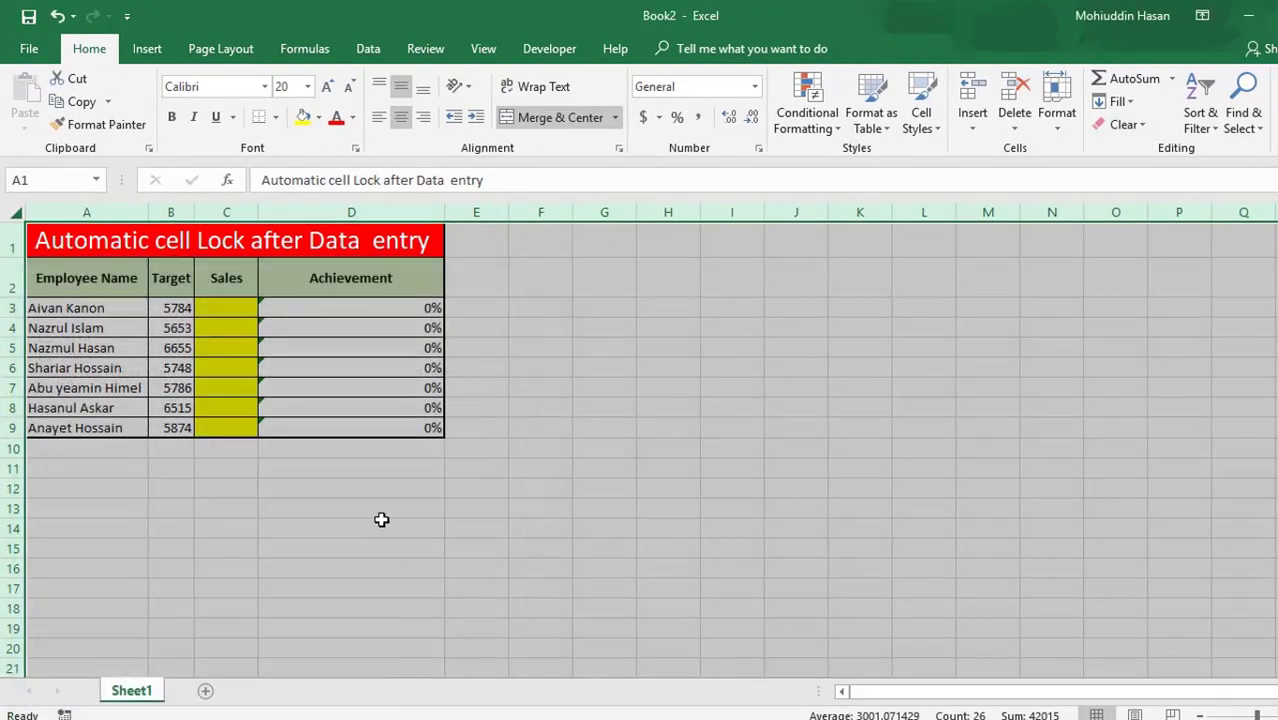
{"action": "left_click", "coordinate": [381, 519]}
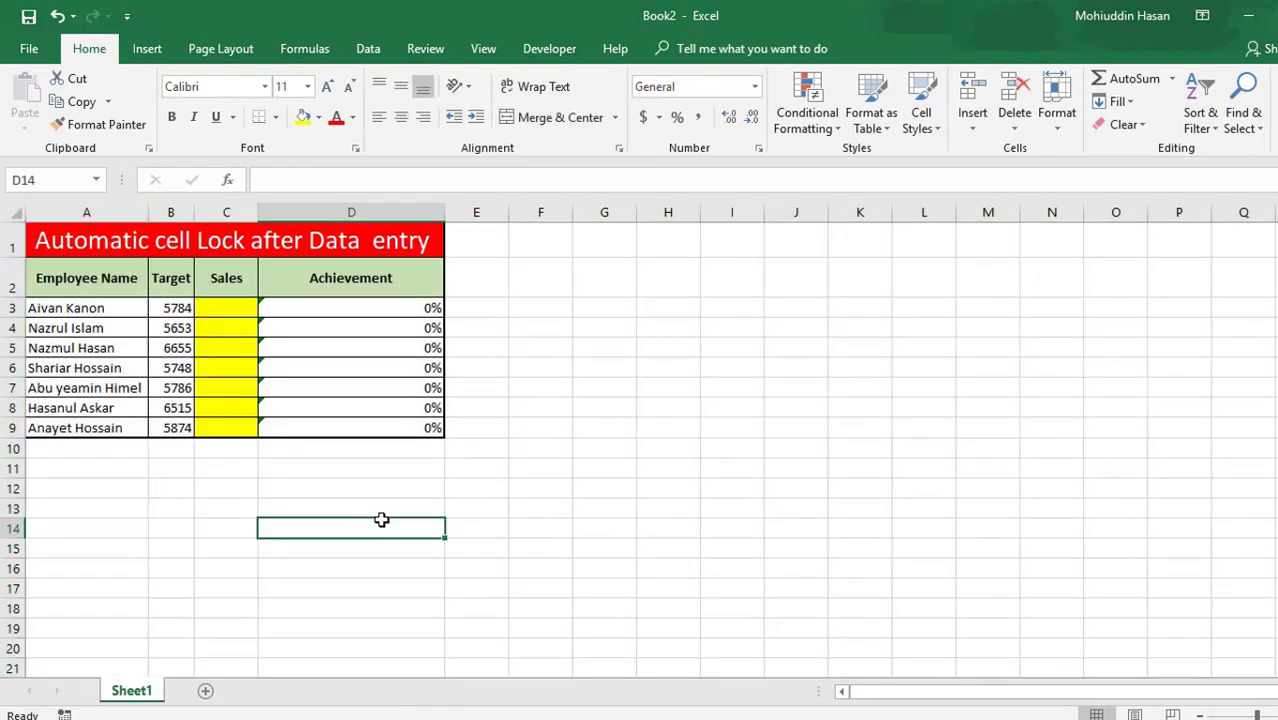
Step: Reselect the whole sheet and switch Locked back on for every cell
{"action": "left_click", "coordinate": [16, 212]}
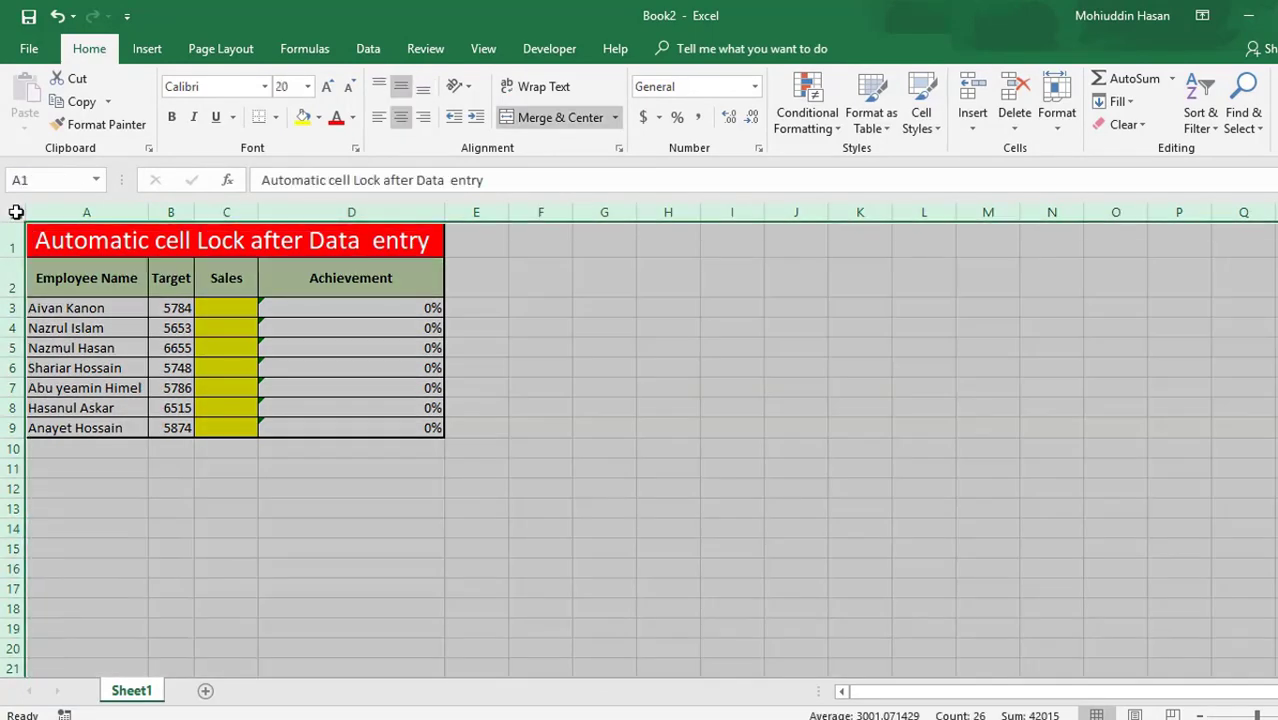
{"action": "right_click", "coordinate": [263, 308]}
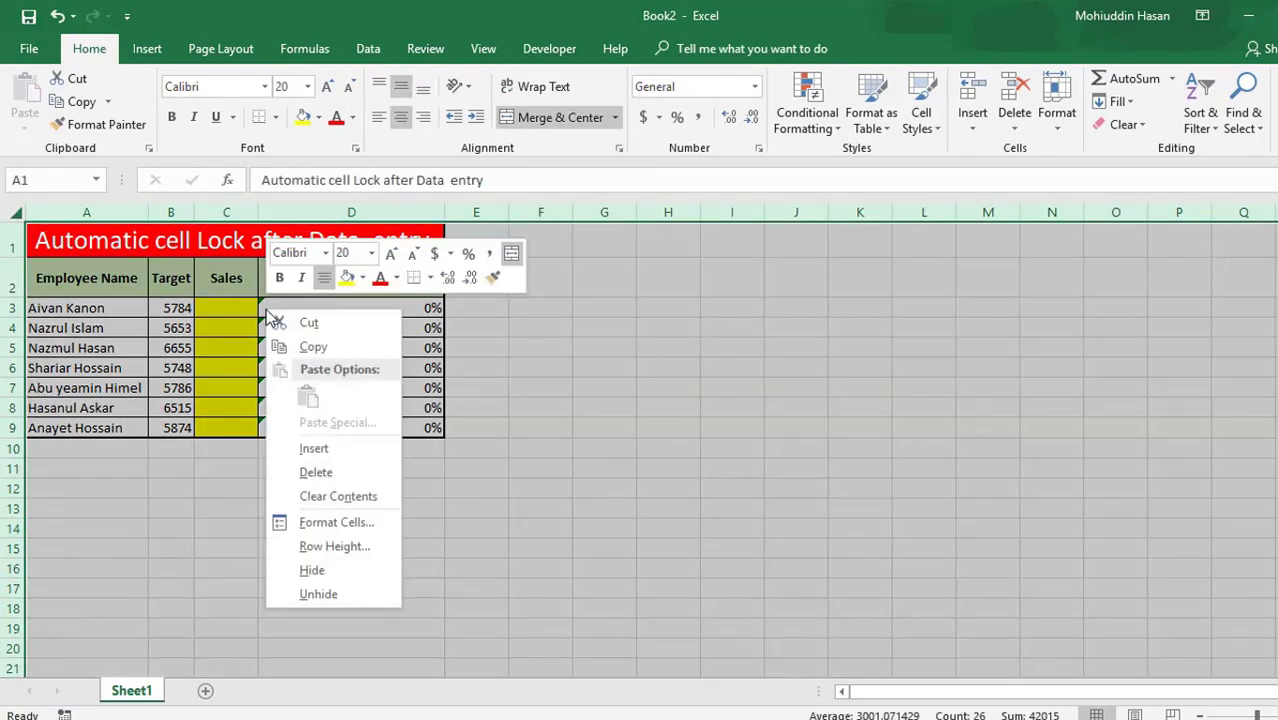
{"action": "left_click", "coordinate": [337, 523]}
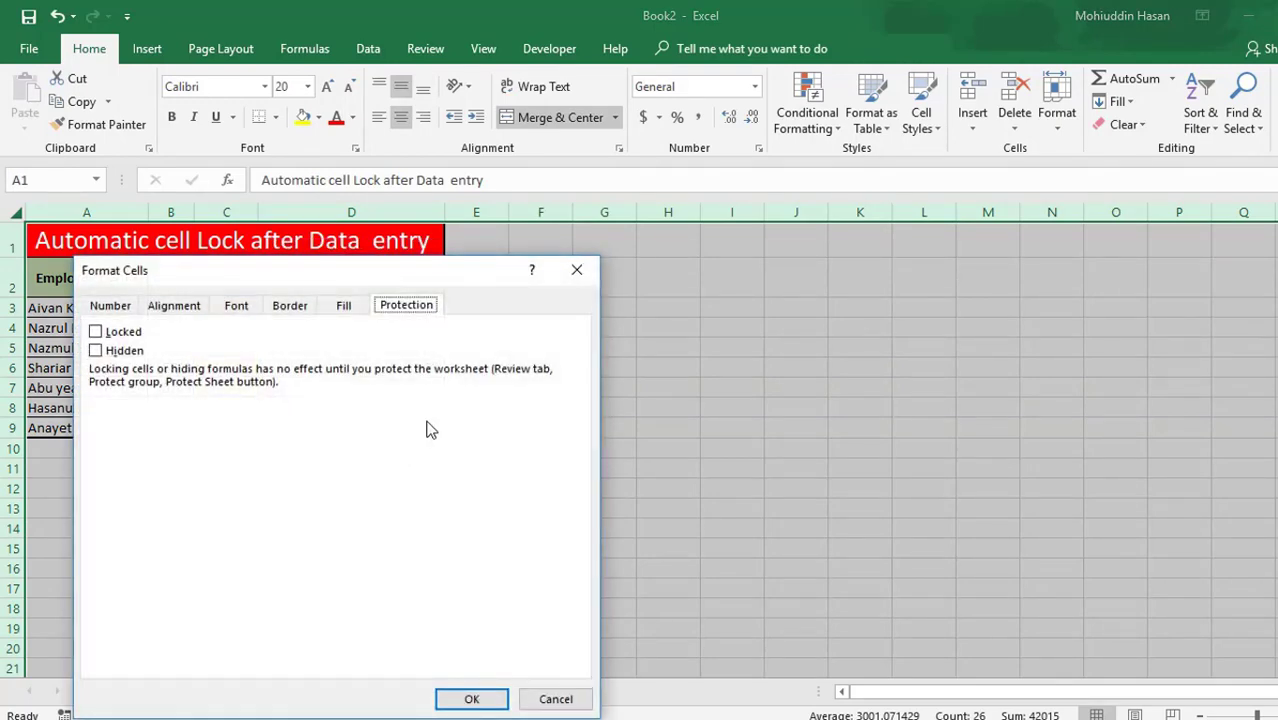
{"action": "left_click", "coordinate": [96, 331]}
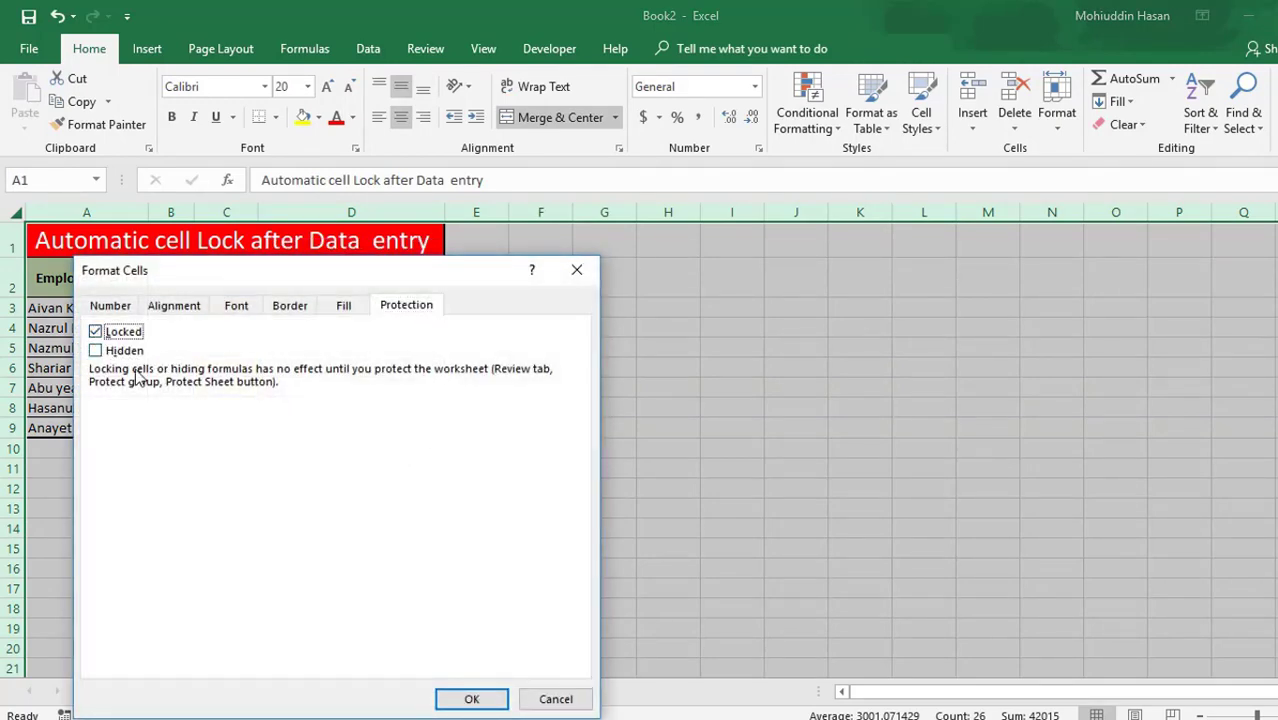
{"action": "left_click", "coordinate": [458, 700]}
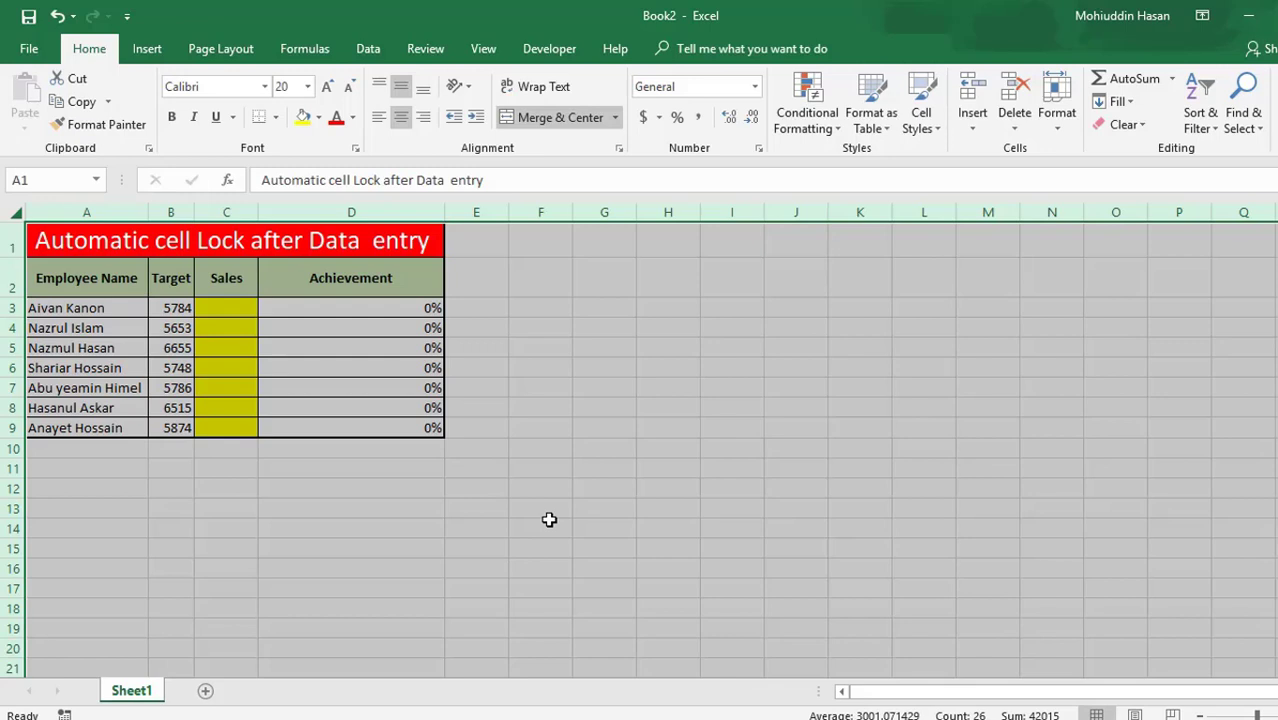
Step: Select Sales cells C3:C9 and turn off their Locked setting in Format Cells
{"action": "left_click", "coordinate": [268, 445]}
{"action": "left_click_drag", "start_coordinate": [225, 300], "coordinate": [226, 425]}
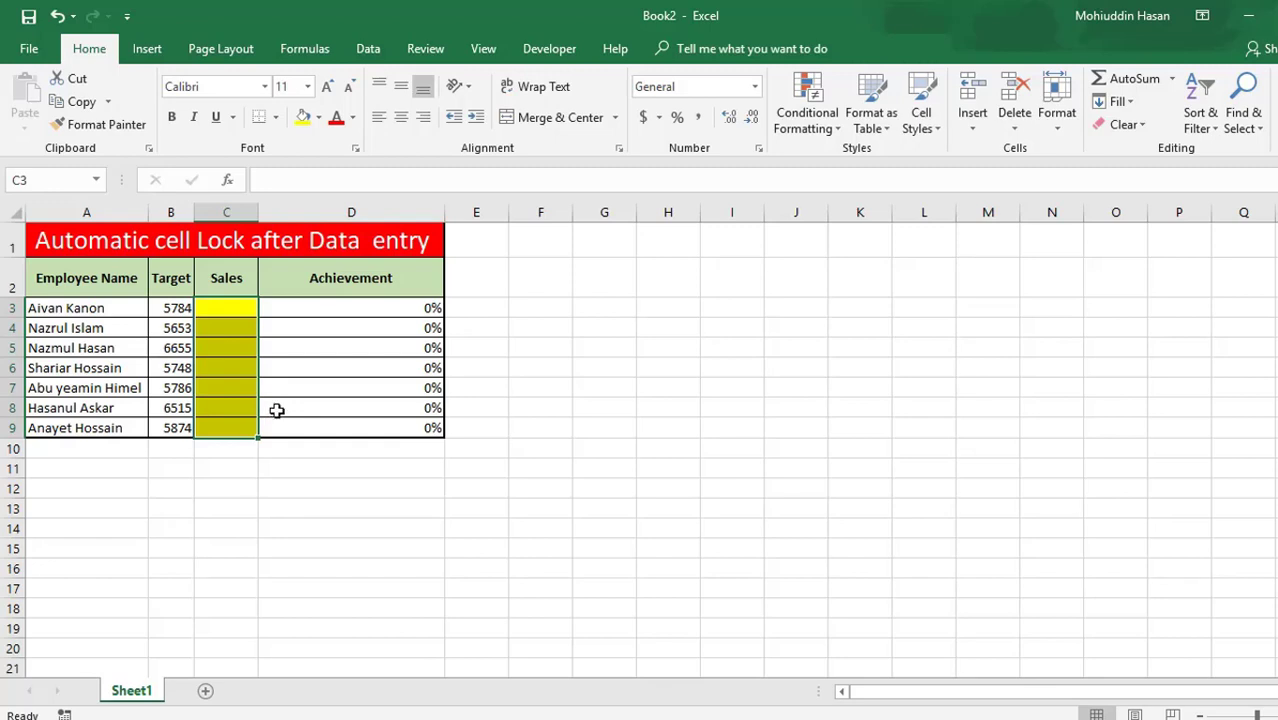
{"action": "left_click", "coordinate": [274, 408]}
{"action": "left_click_drag", "start_coordinate": [226, 305], "coordinate": [232, 428]}
{"action": "right_click", "coordinate": [232, 387]}
{"action": "left_click", "coordinate": [278, 634]}
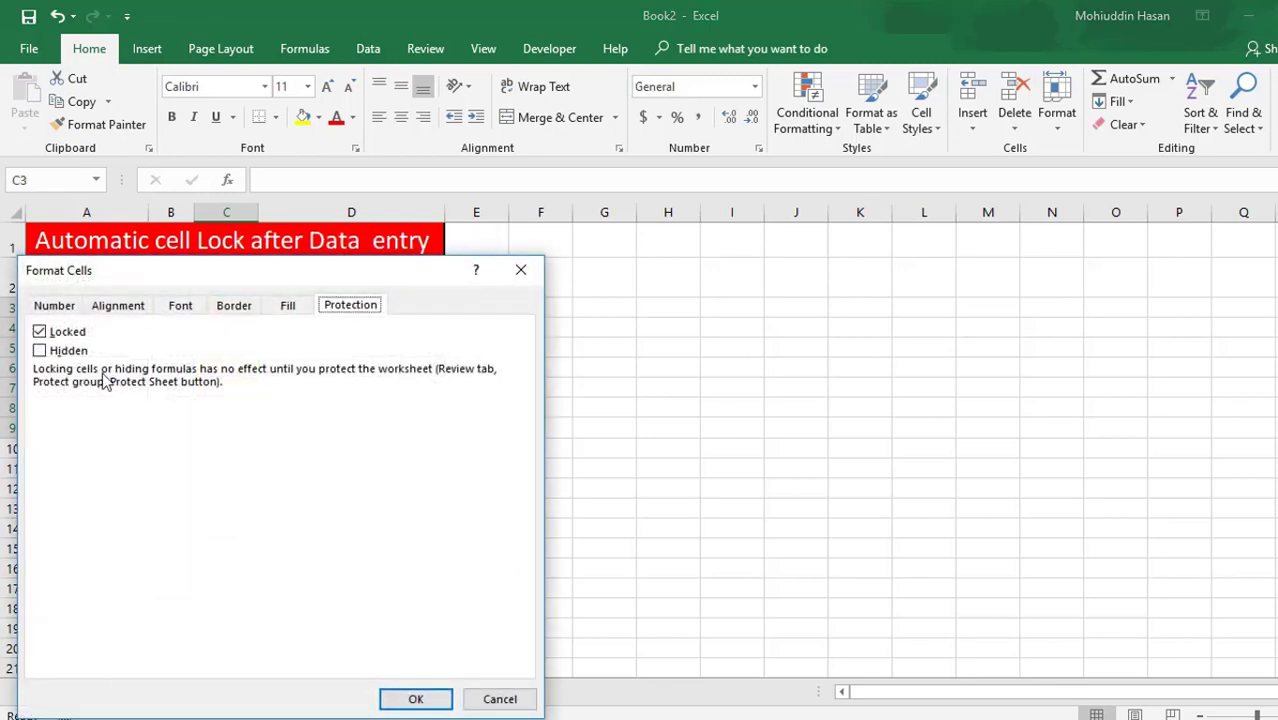
{"action": "left_click", "coordinate": [40, 332]}
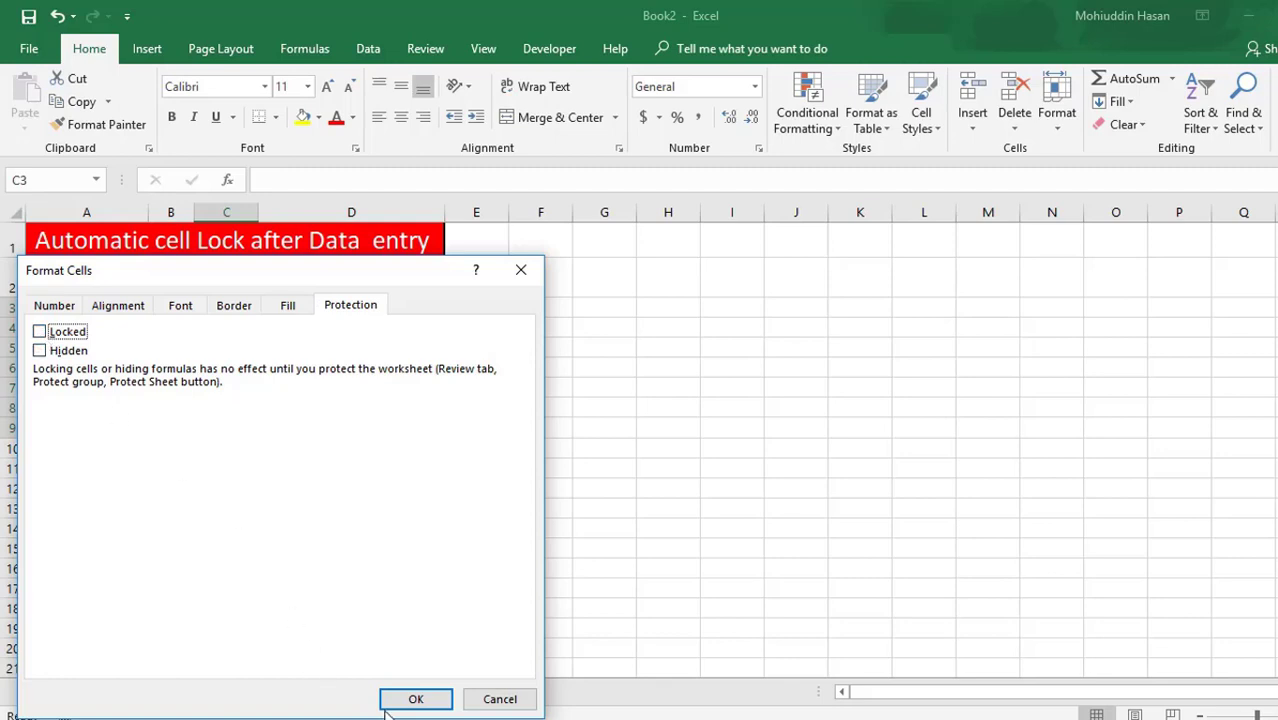
{"action": "left_click", "coordinate": [416, 698]}
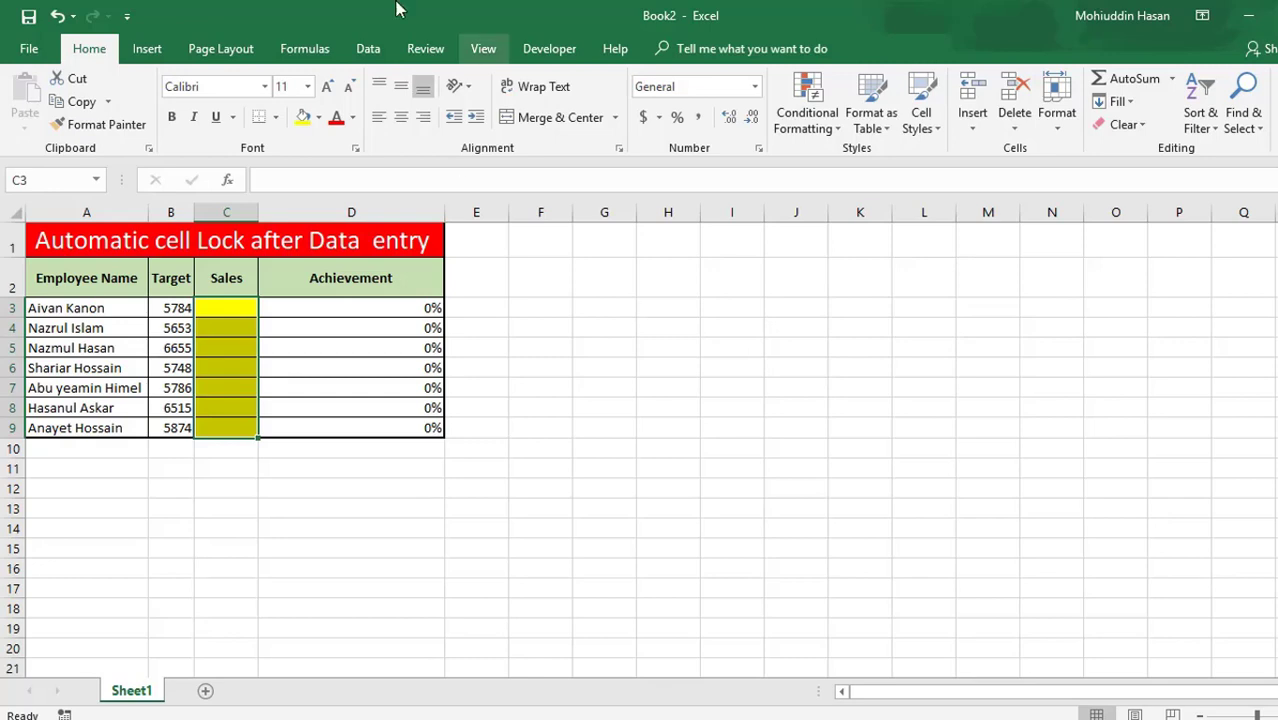
Step: Protect Sheet1 from the Review tab with a confirmed password, then deselect the Sales cells
{"action": "left_click", "coordinate": [426, 49]}
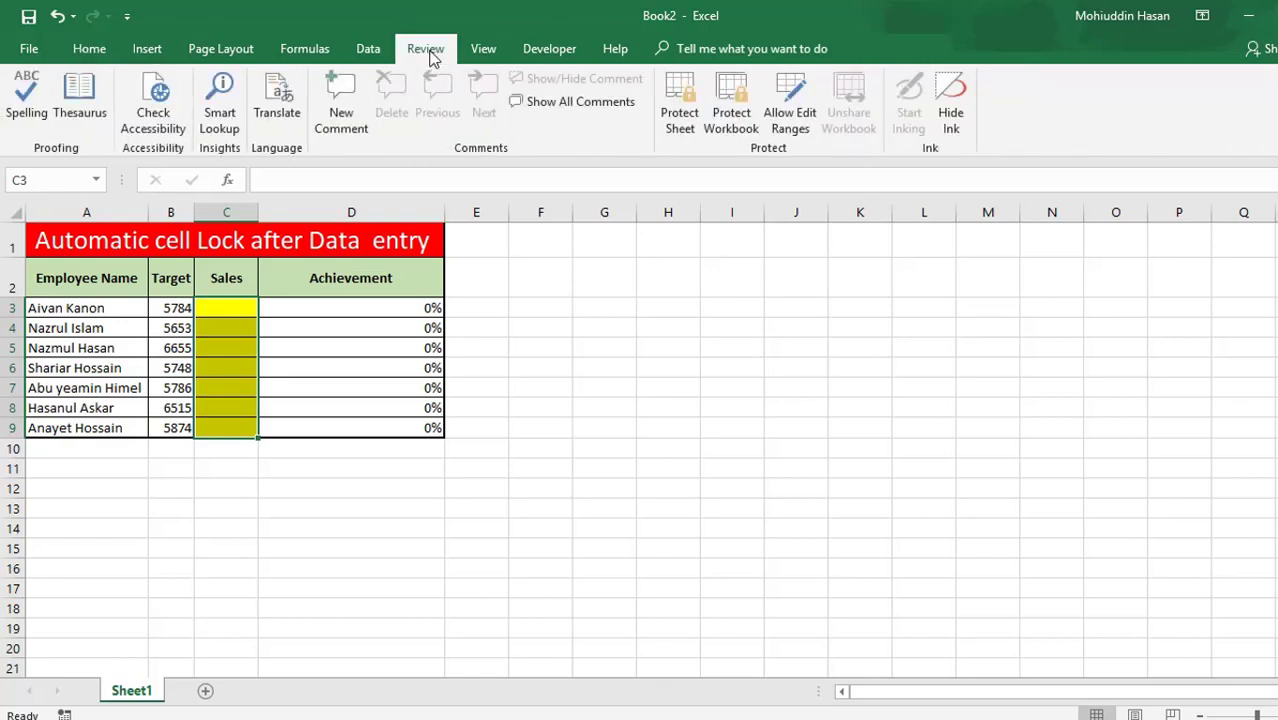
{"action": "left_click", "coordinate": [679, 105]}
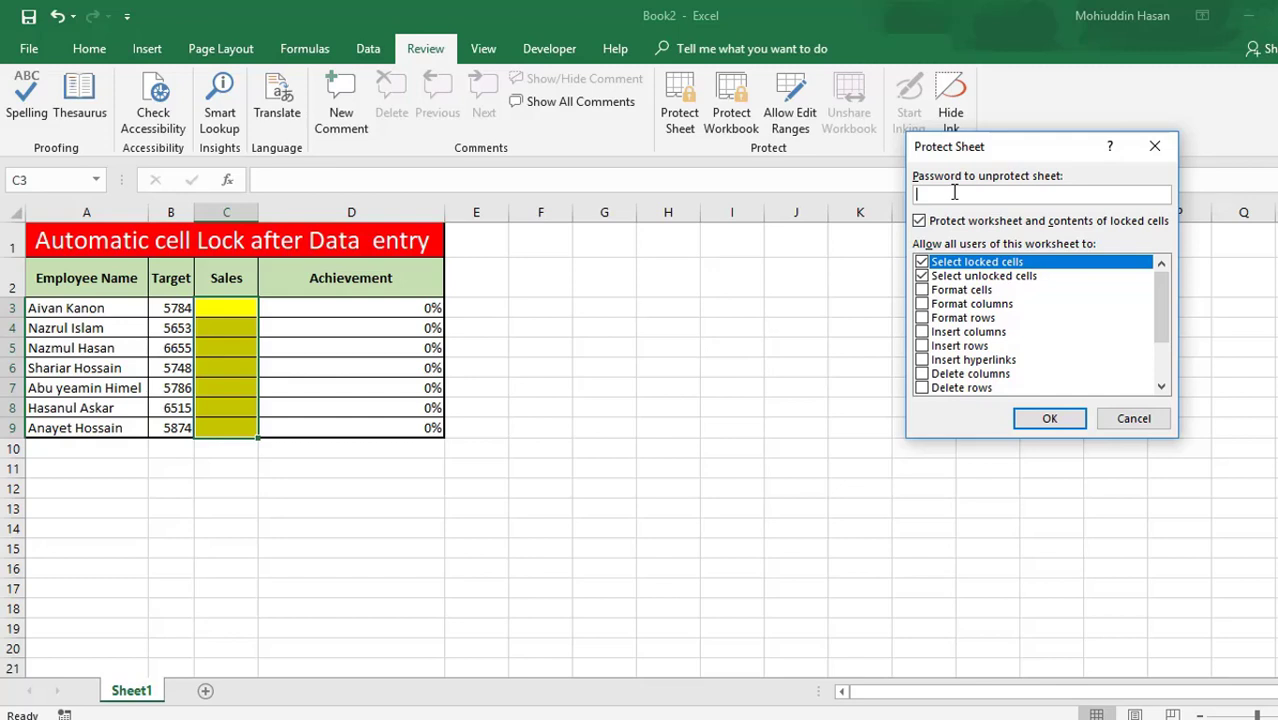
{"action": "key", "text": "Return"}
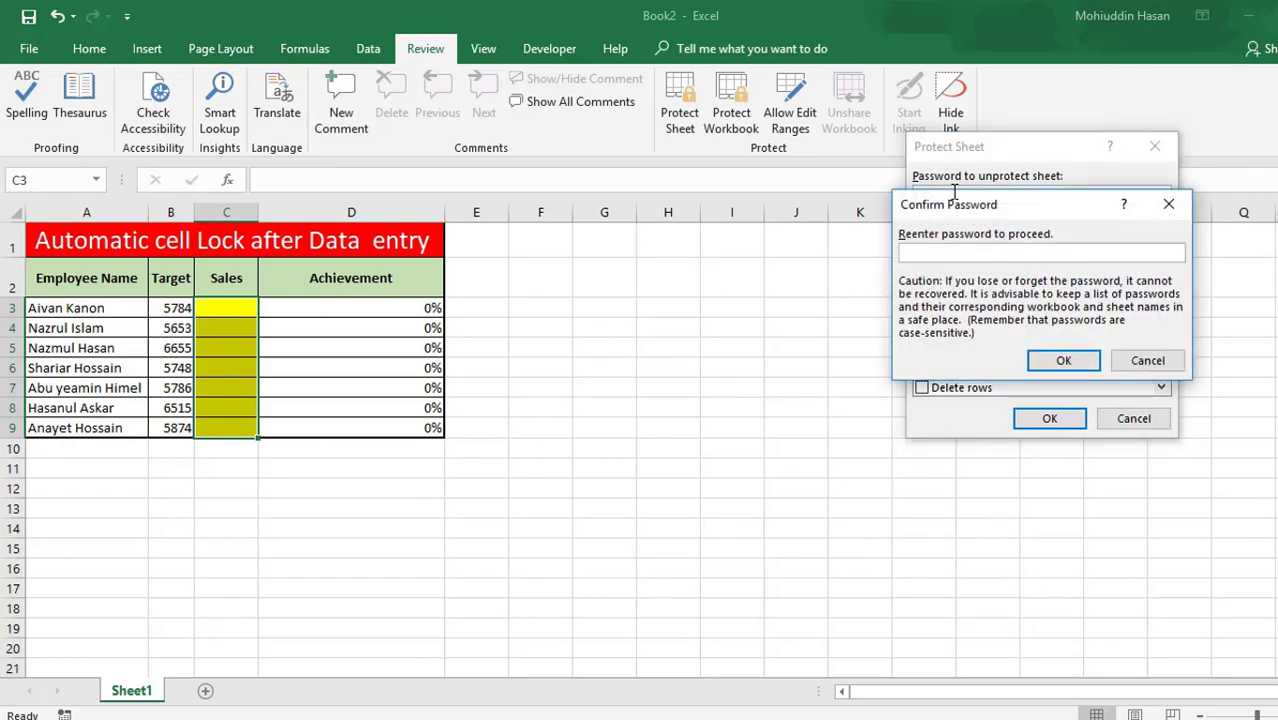
{"action": "key", "text": "Return"}
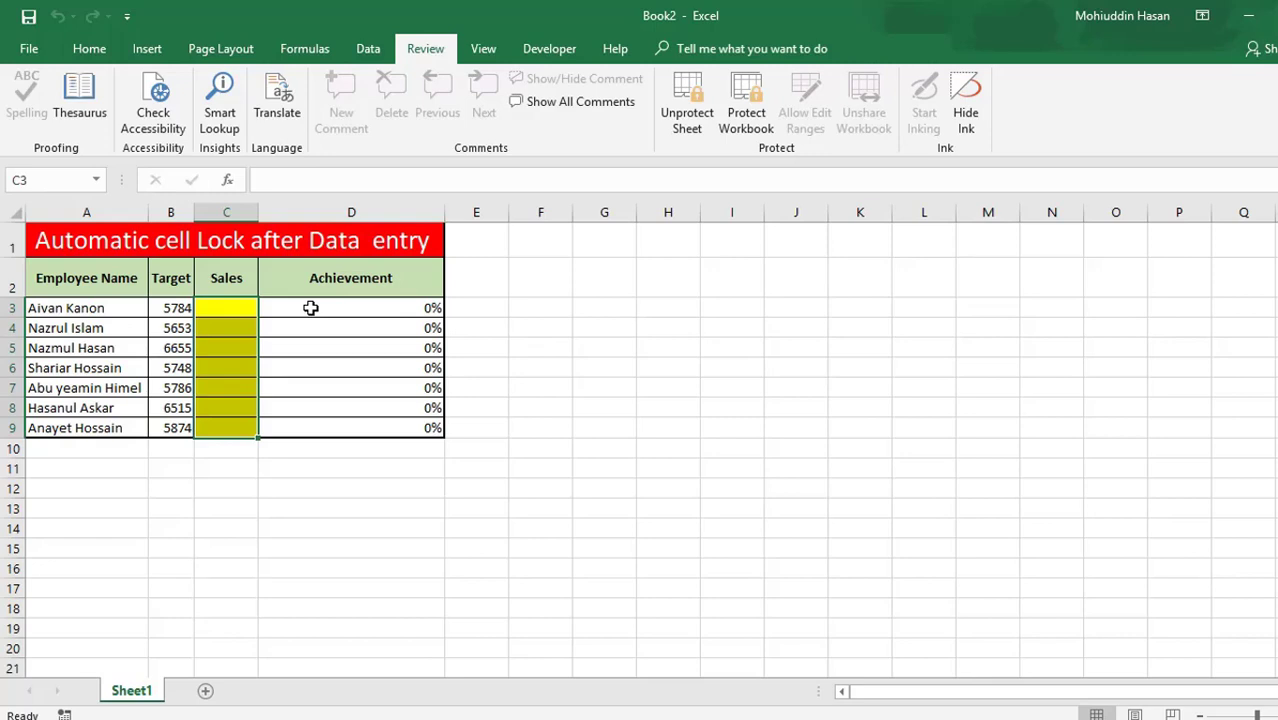
{"action": "left_click", "coordinate": [611, 330]}
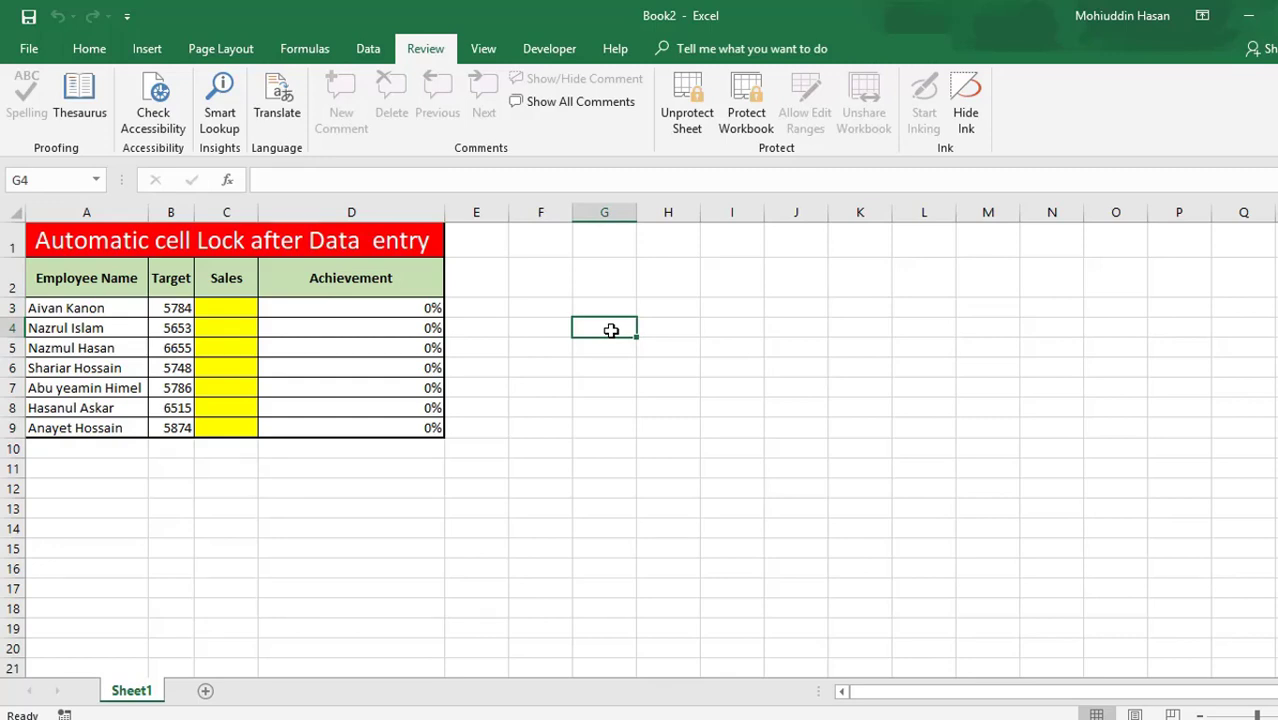
Step: Display the Developer ribbon commands above the protected sales table
{"action": "left_click", "coordinate": [553, 48]}
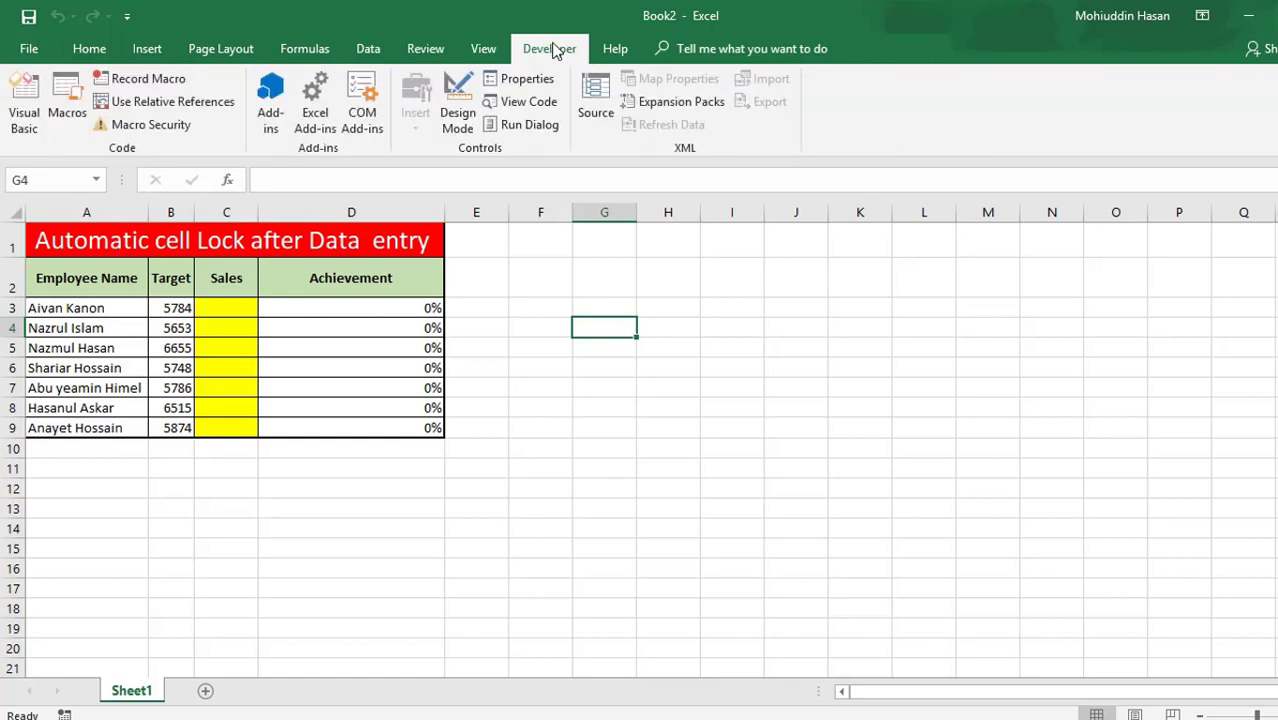
{"action": "left_click", "coordinate": [425, 48]}
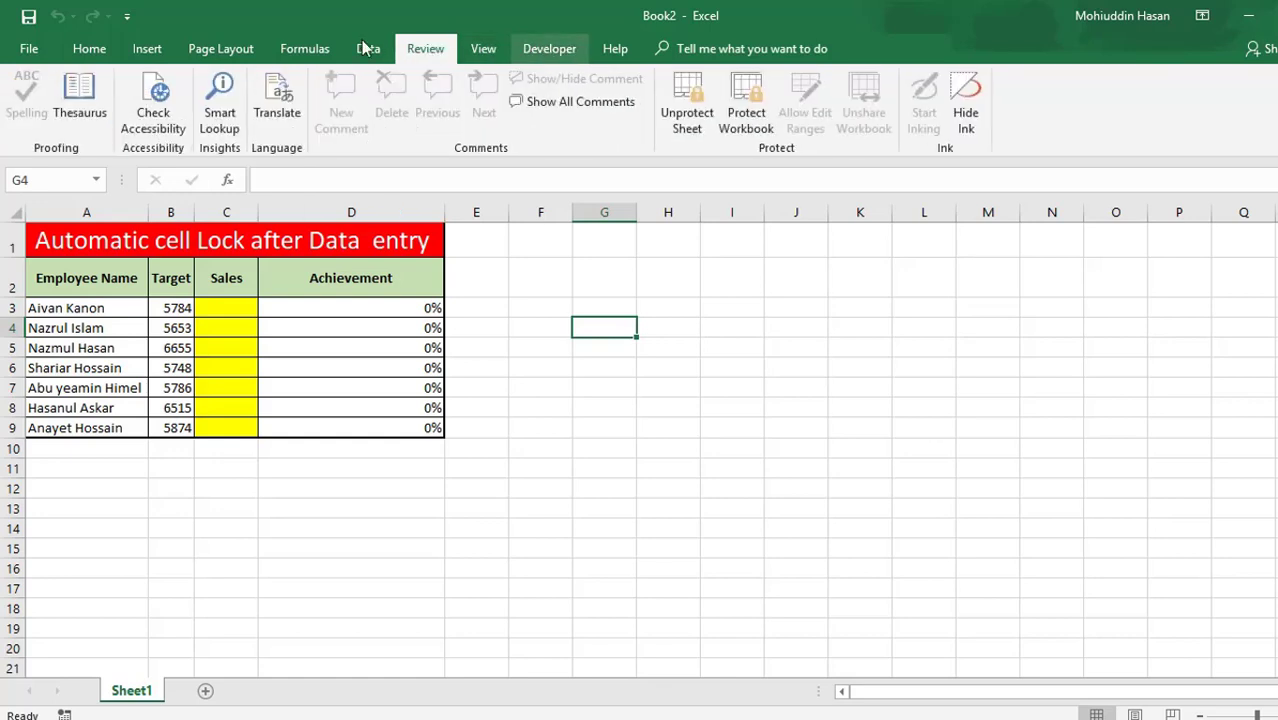
{"action": "left_click", "coordinate": [553, 54]}
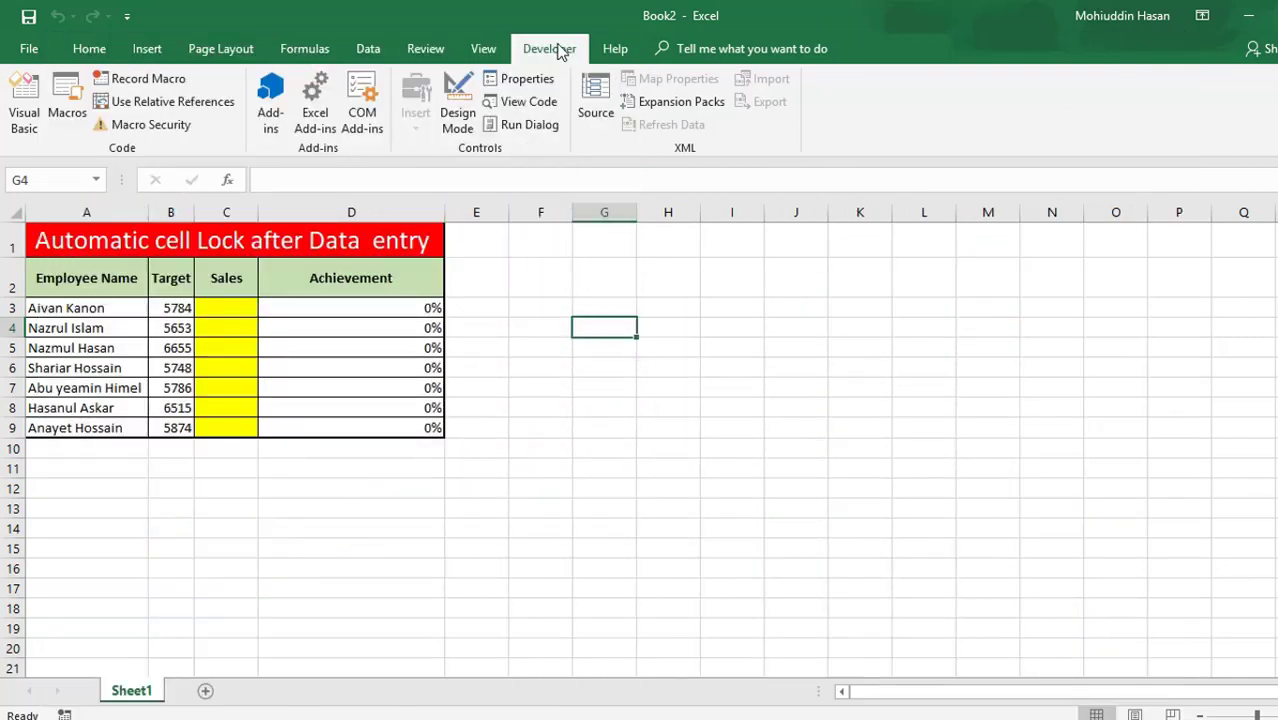
Step: In Sheet1's code window, add a Worksheet_Change procedure and delete the SelectionChange stub
{"action": "left_click", "coordinate": [521, 101]}
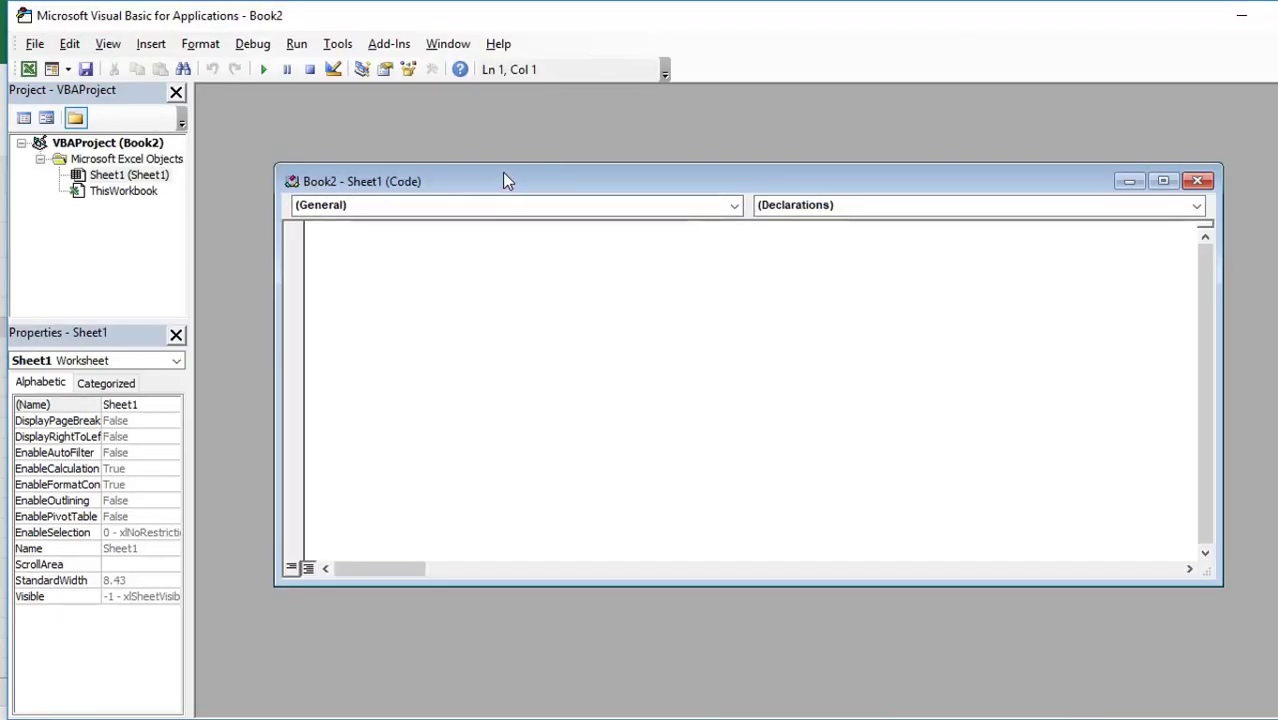
{"action": "mouse_move", "coordinate": [504, 180]}
{"action": "left_mouse_down"}
{"action": "mouse_move", "coordinate": [440, 92]}
{"action": "mouse_move", "coordinate": [422, 96]}
{"action": "left_mouse_up"}
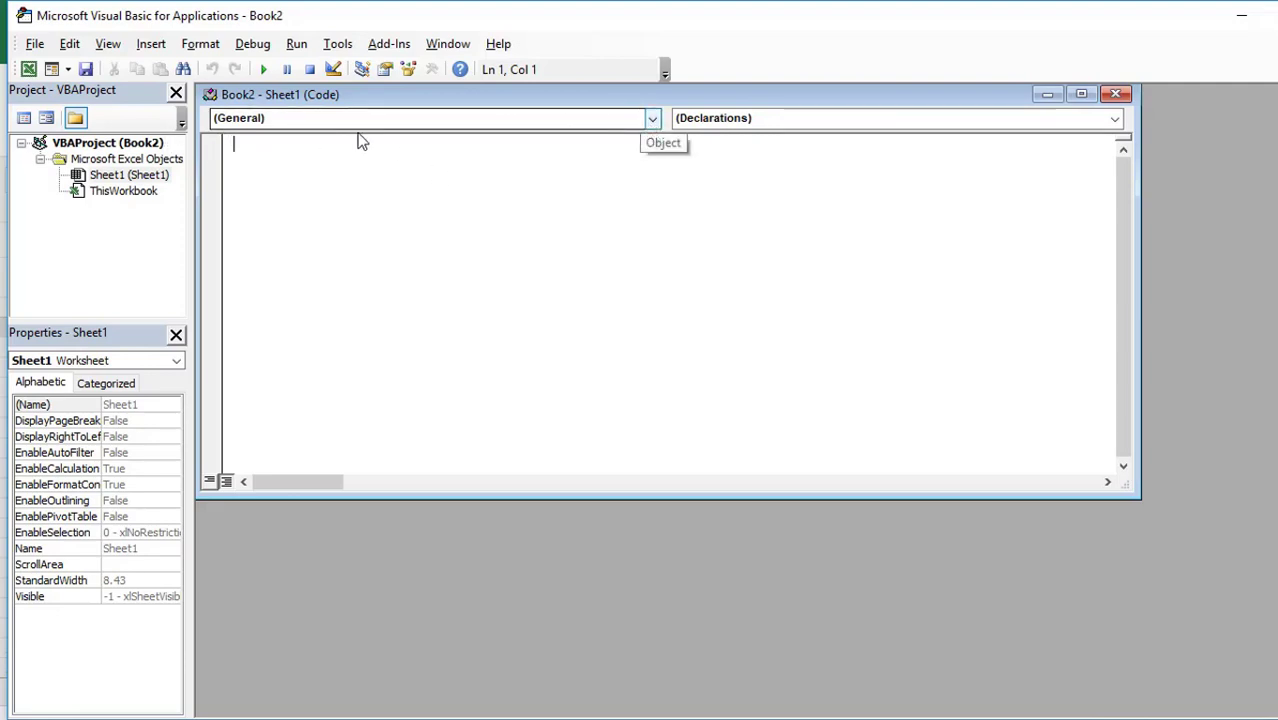
{"action": "left_click", "coordinate": [654, 119]}
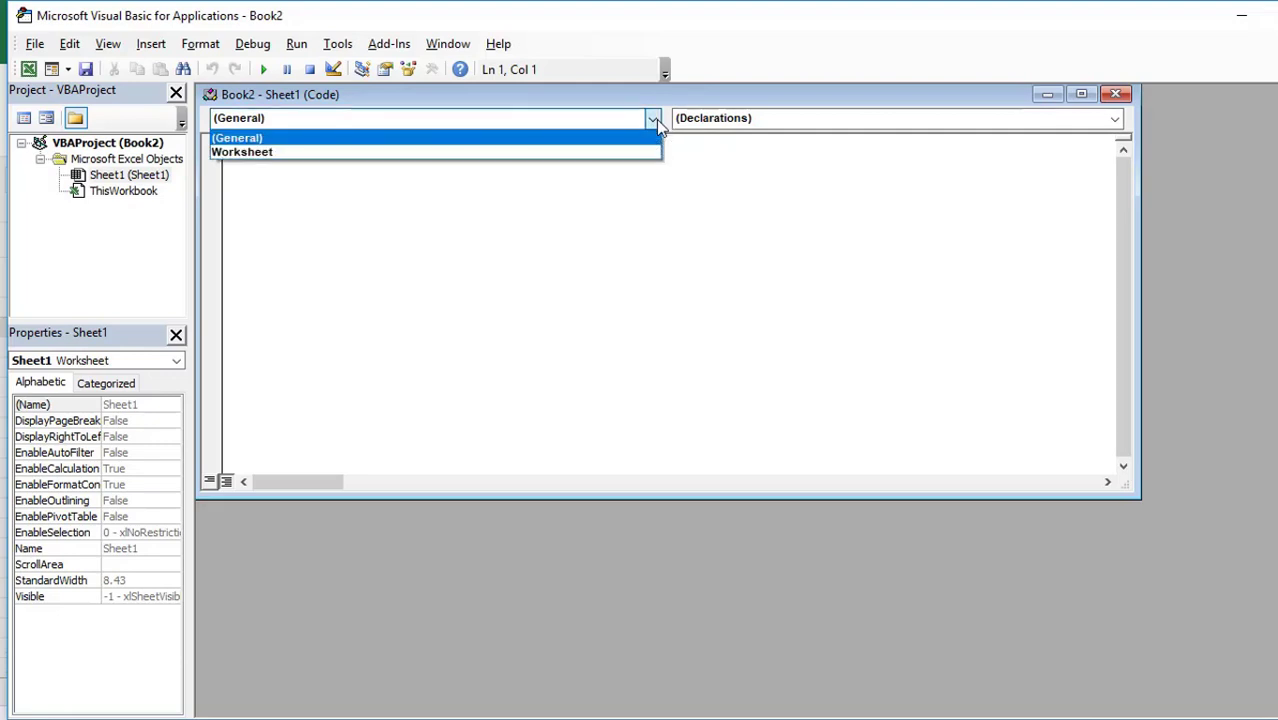
{"action": "left_click", "coordinate": [317, 154]}
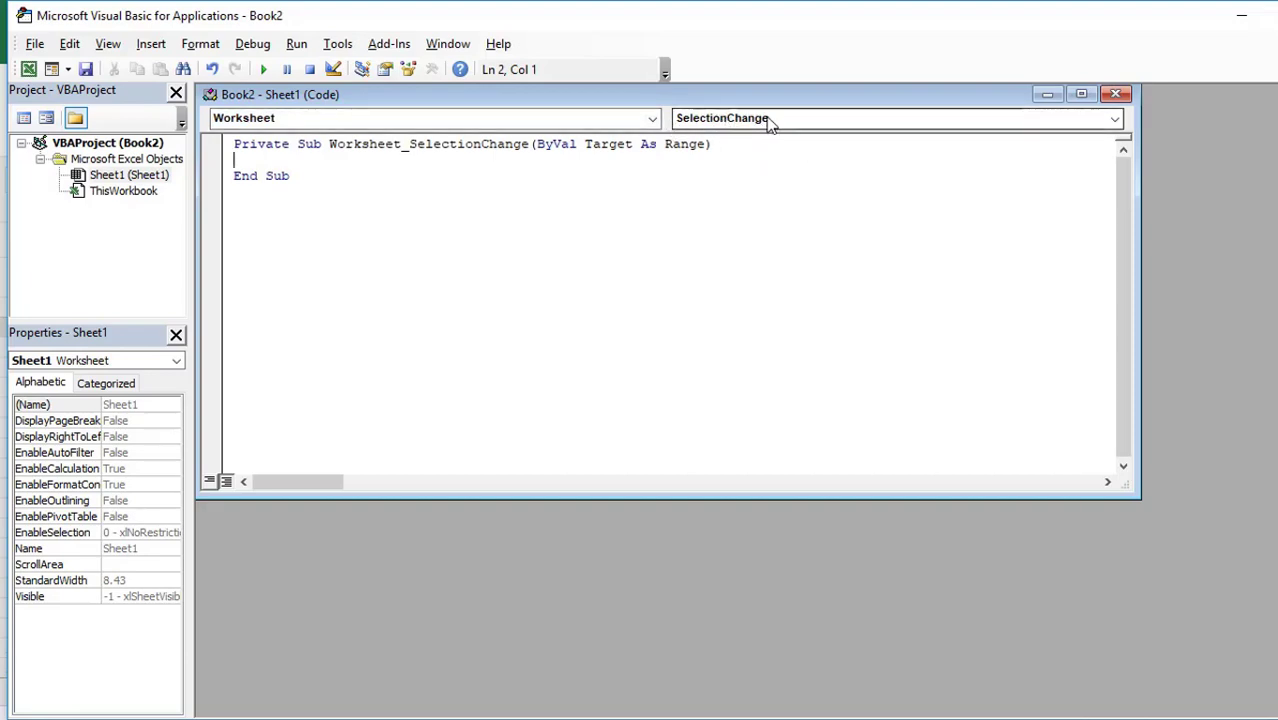
{"action": "left_click", "coordinate": [1113, 120]}
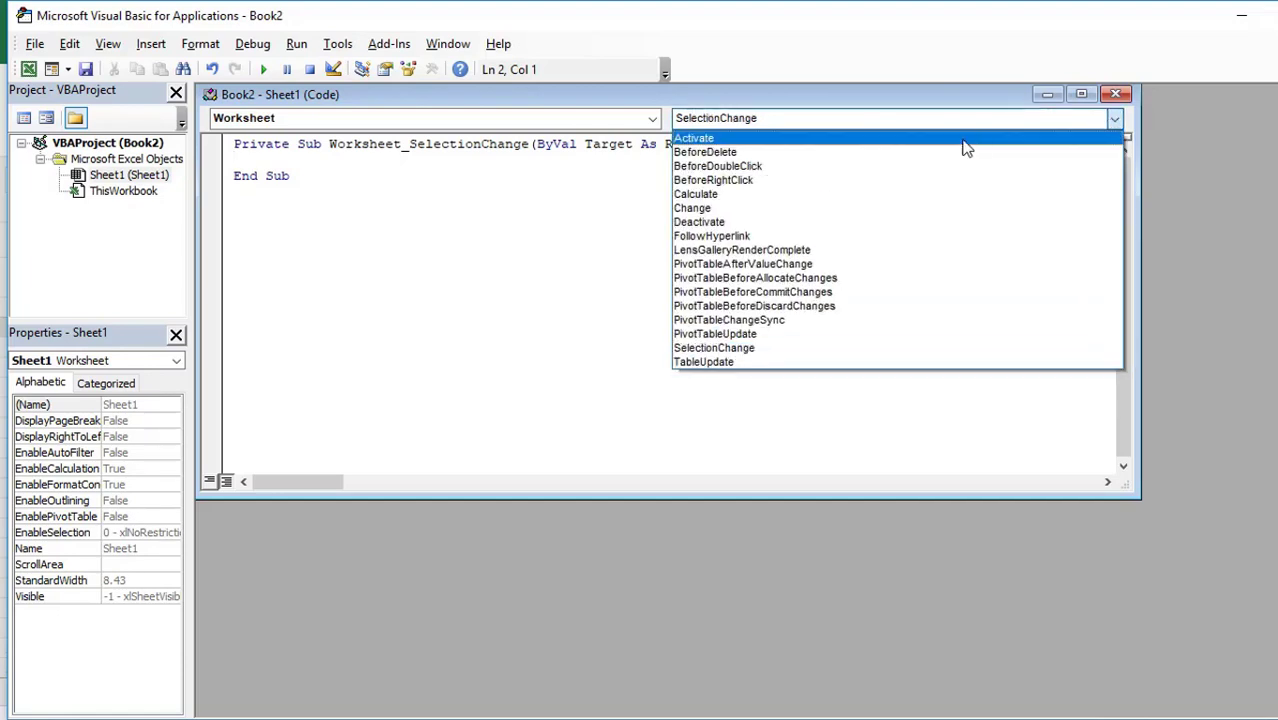
{"action": "left_click", "coordinate": [693, 208]}
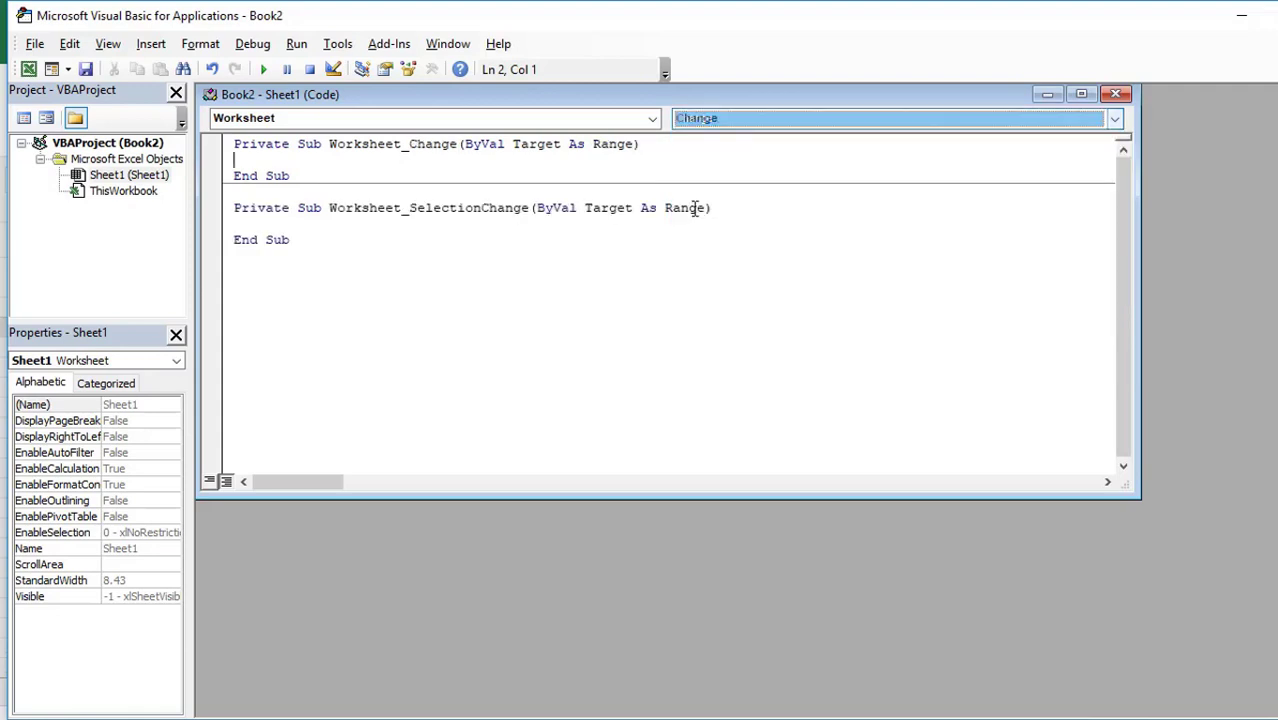
{"action": "left_click_drag", "start_coordinate": [234, 208], "coordinate": [348, 236]}
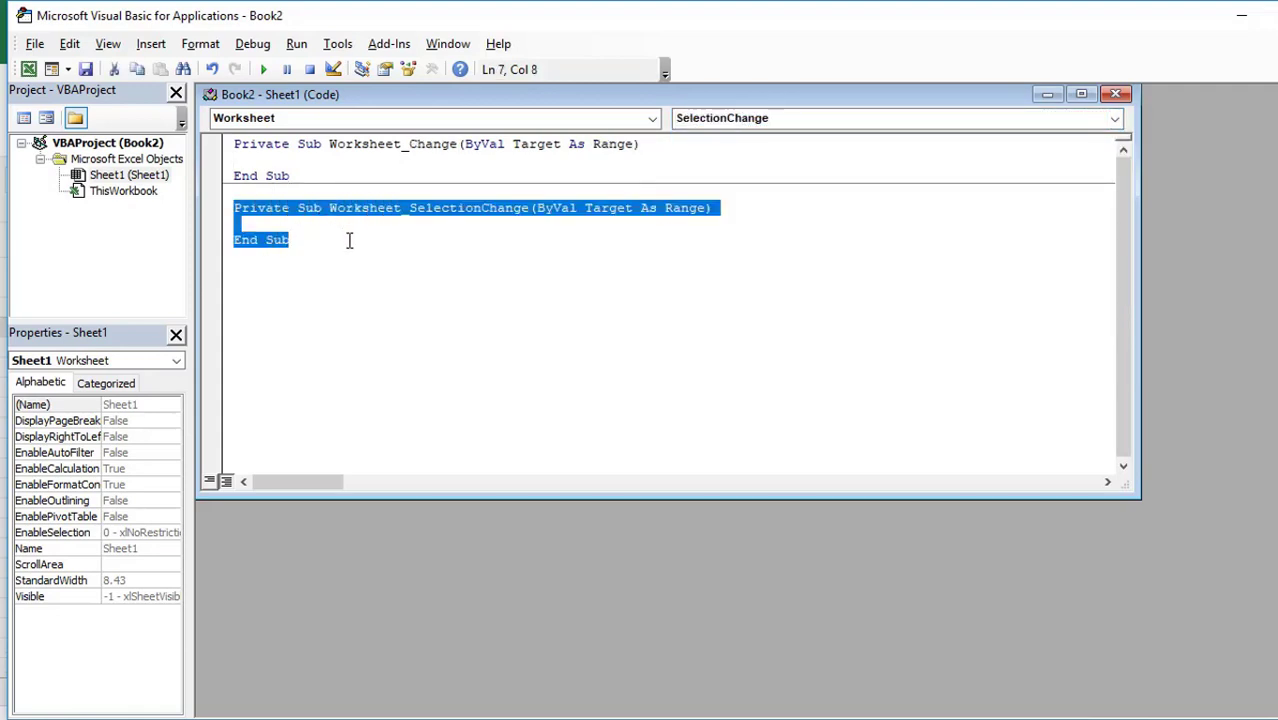
{"action": "key", "text": "Delete"}
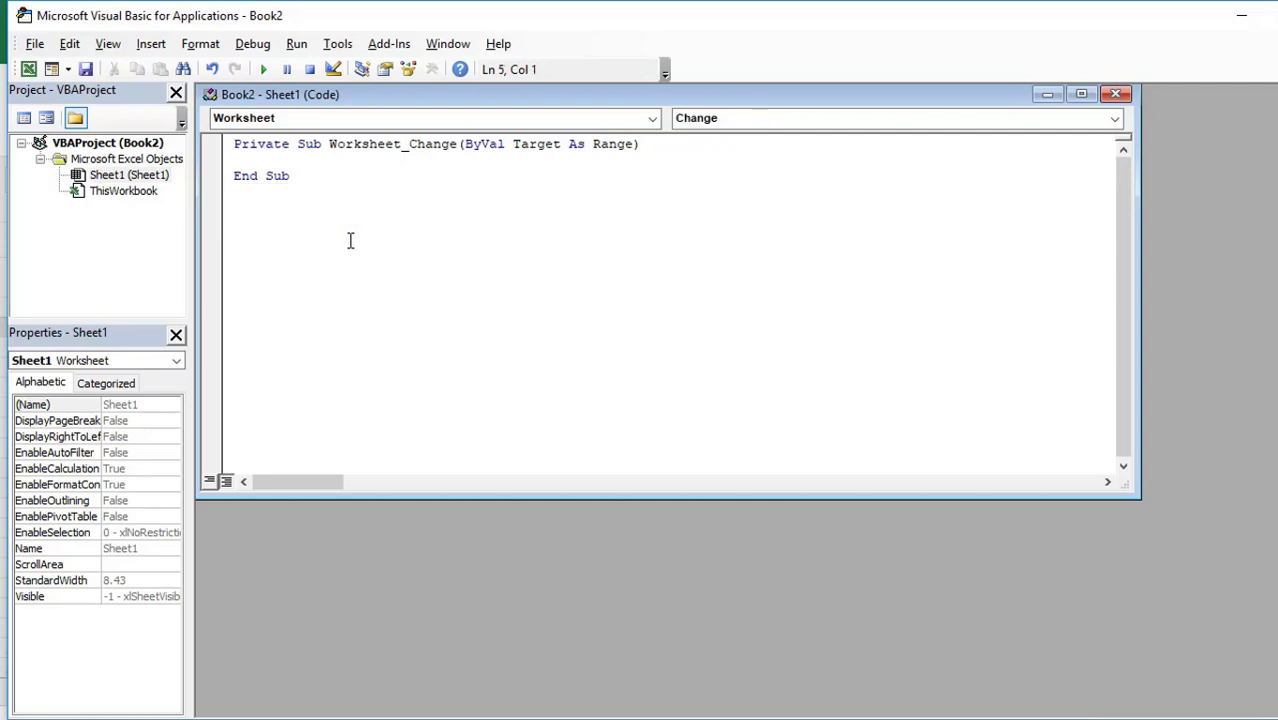
Step: Add an ActiveSheet.Unprotect Password:= line with the sheet password at the top of Worksheet_Change
{"action": "left_click", "coordinate": [260, 161]}
{"action": "key", "text": "Return"}
{"action": "key", "text": "Up"}
{"action": "type", "text": "A"}
{"action": "type", "text": "cti"}
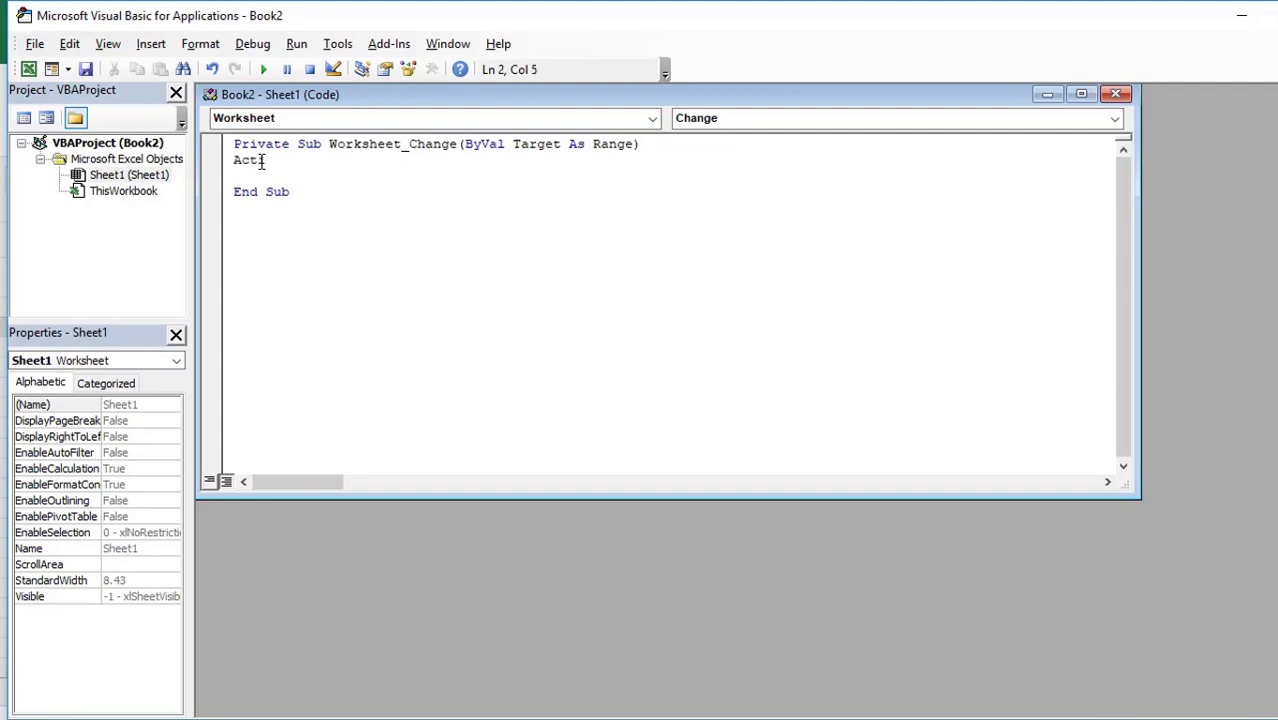
{"action": "type", "text": "veshee"}
{"action": "type", "text": "t."}
{"action": "type", "text": "Un"}
{"action": "type", "text": "protec"}
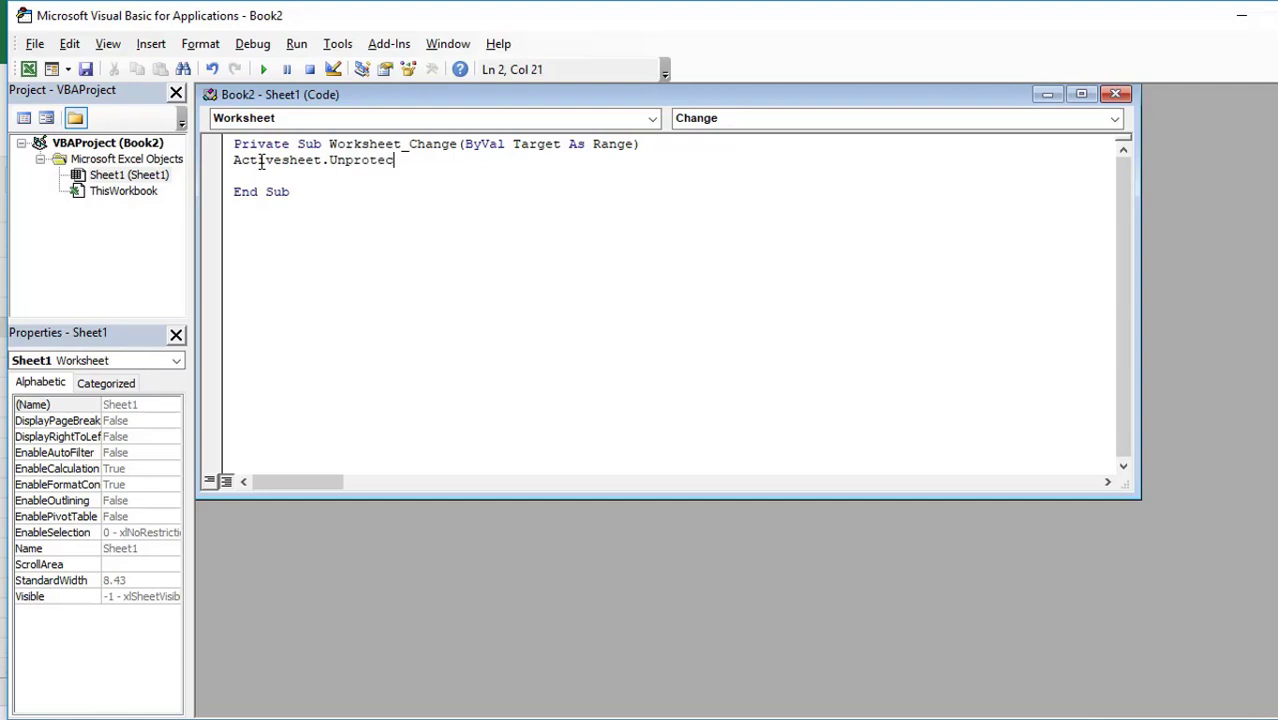
{"action": "type", "text": "t"}
{"action": "type", "text": ".Pas"}
{"action": "type", "text": "sword"}
{"action": "type", "text": " :"}
{"action": "type", "text": "="}
{"action": "type", "text": "\""}
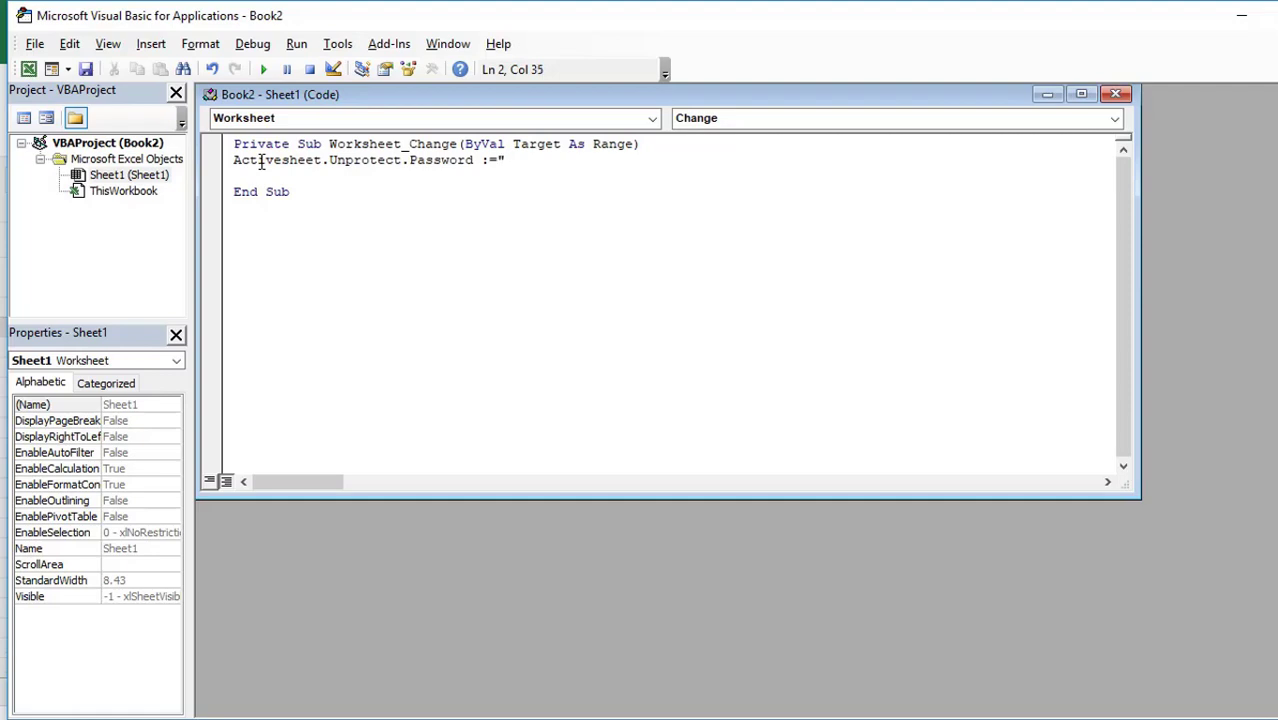
{"action": "type", "text": "\""}
{"action": "key", "text": "Return"}
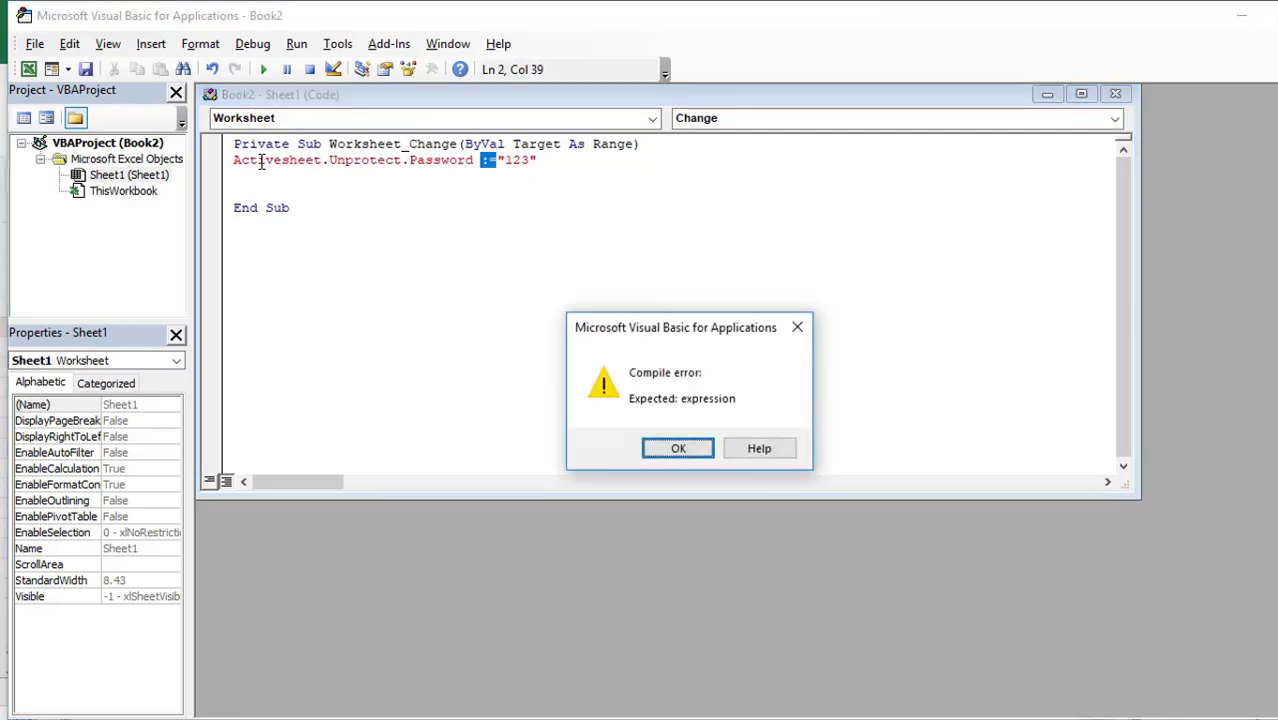
Step: Fix the compile error by replacing the dot before Password with a space
{"action": "left_click", "coordinate": [667, 448]}
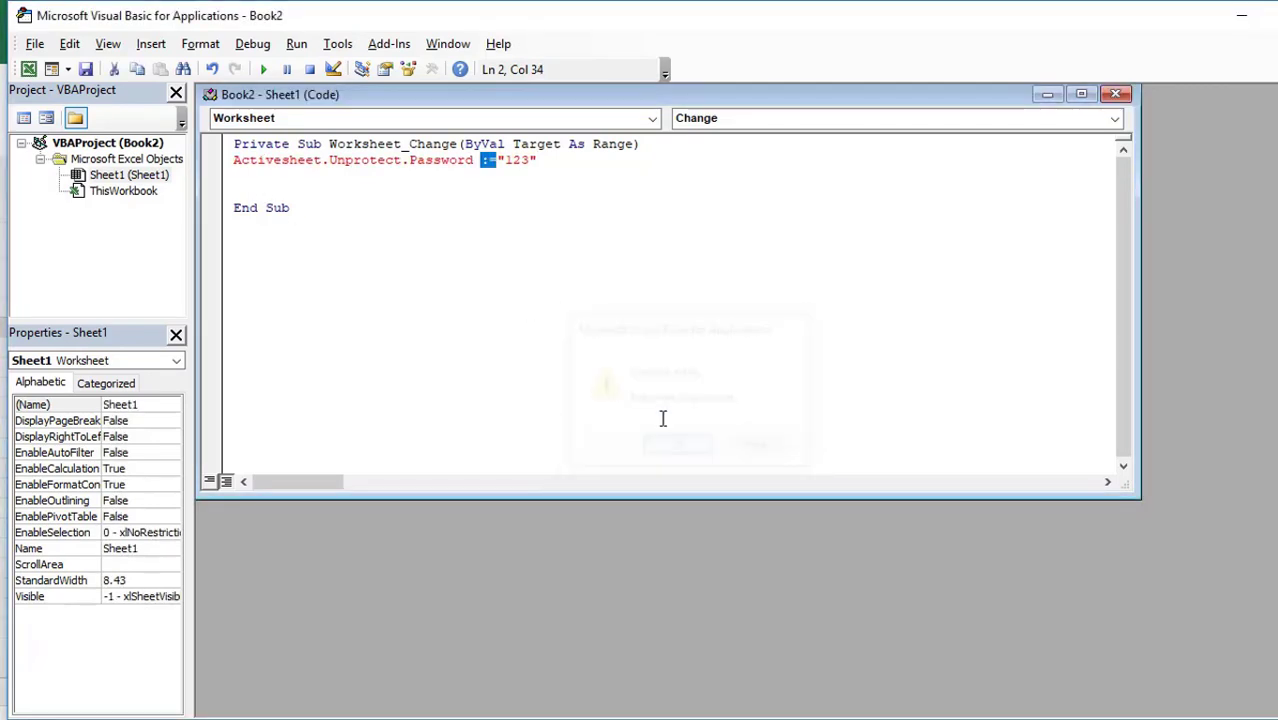
{"action": "left_click", "coordinate": [499, 162]}
{"action": "left_click", "coordinate": [505, 232]}
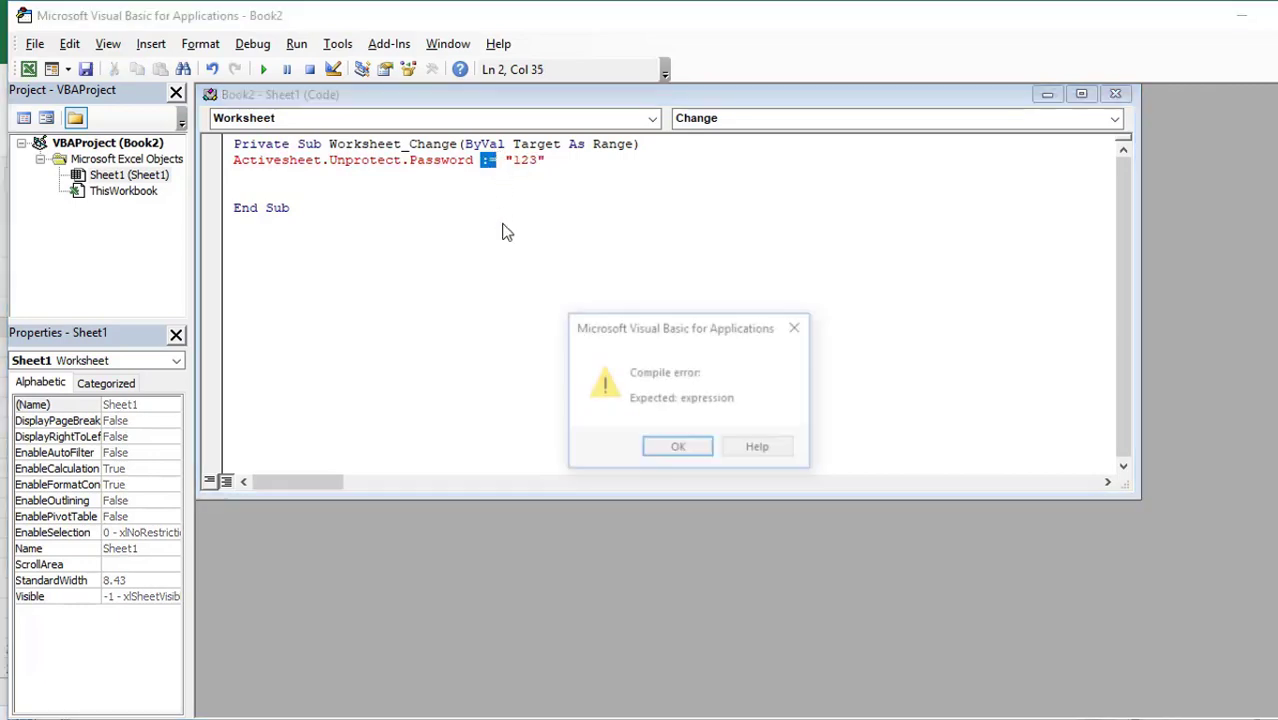
{"action": "key", "text": "Return"}
{"action": "left_click", "coordinate": [410, 162]}
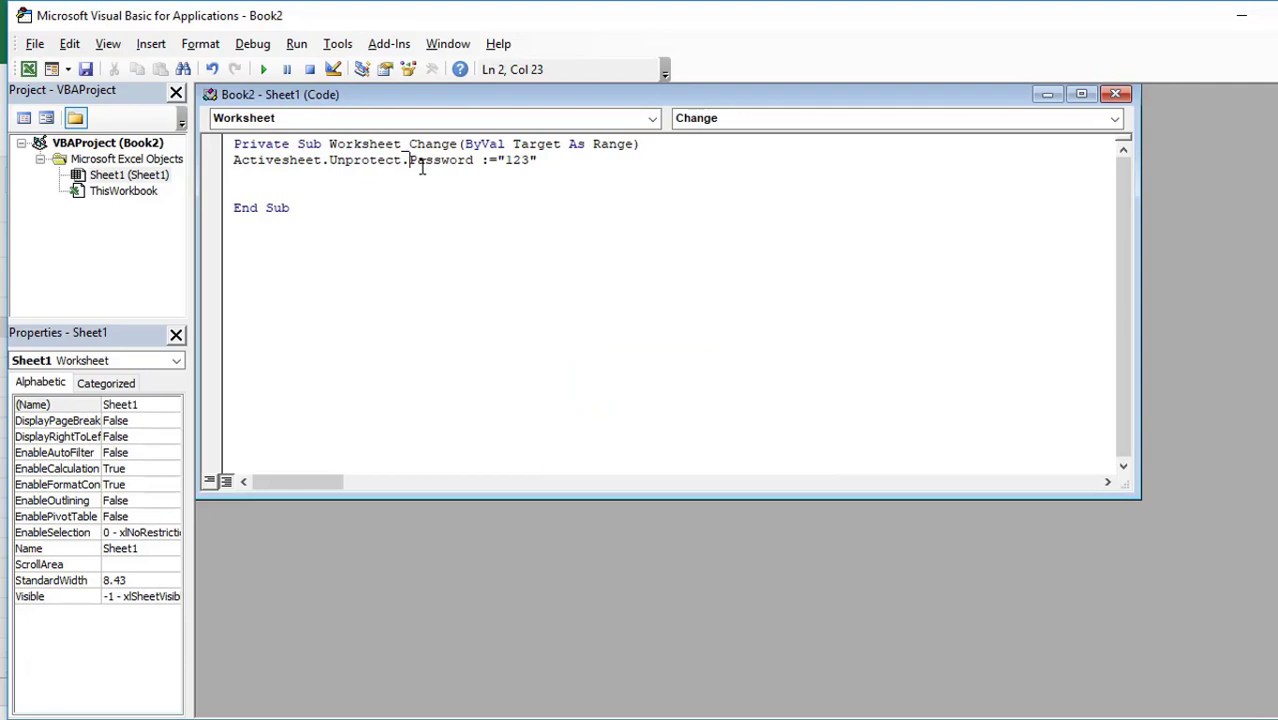
{"action": "key", "text": "BackSpace"}
{"action": "left_click", "coordinate": [565, 214]}
{"action": "left_click", "coordinate": [543, 160]}
{"action": "key", "text": "Return"}
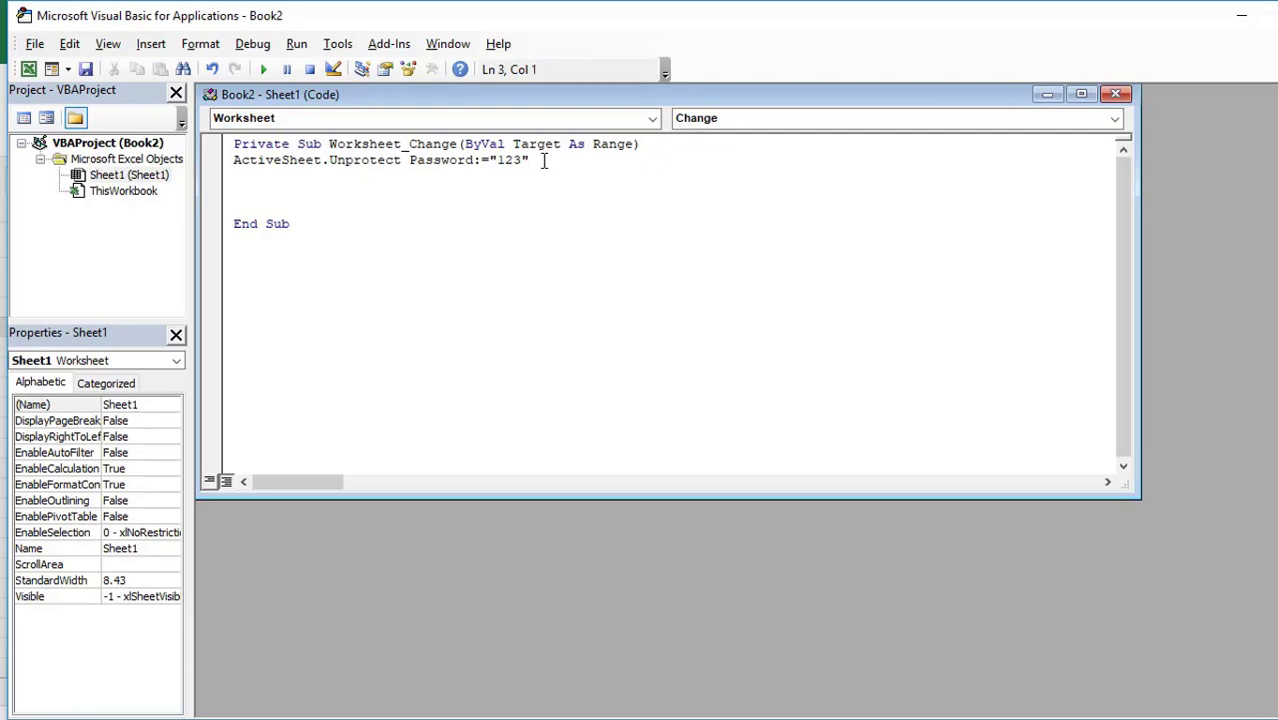
Step: Add the line Target.Locked = True to lock the edited cell
{"action": "type", "text": "Ta"}
{"action": "type", "text": "rget"}
{"action": "type", "text": "."}
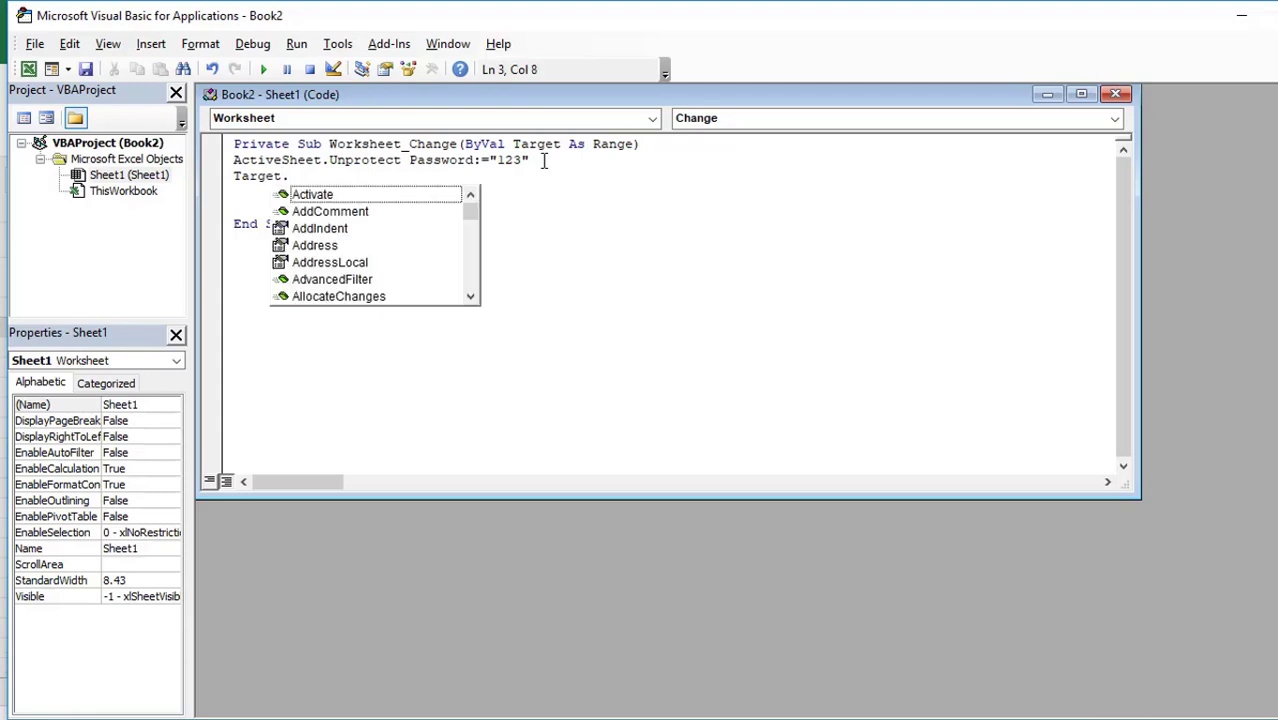
{"action": "type", "text": "l"}
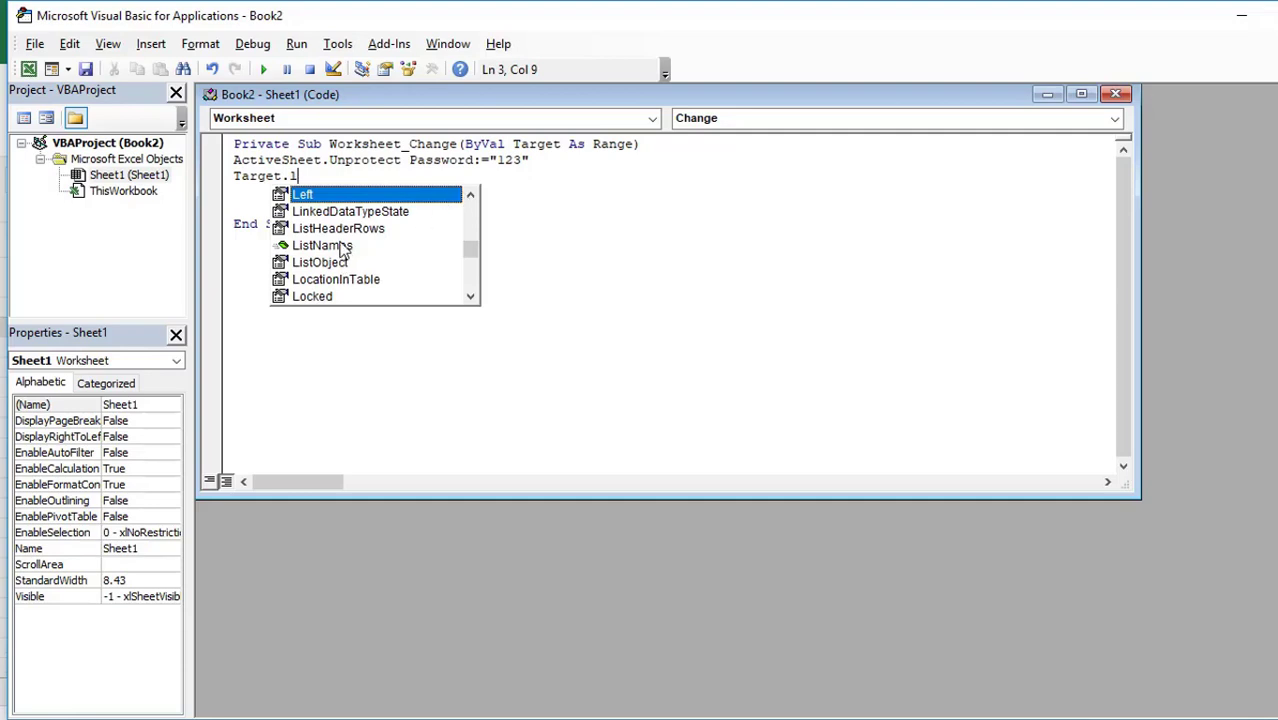
{"action": "type", "text": "o"}
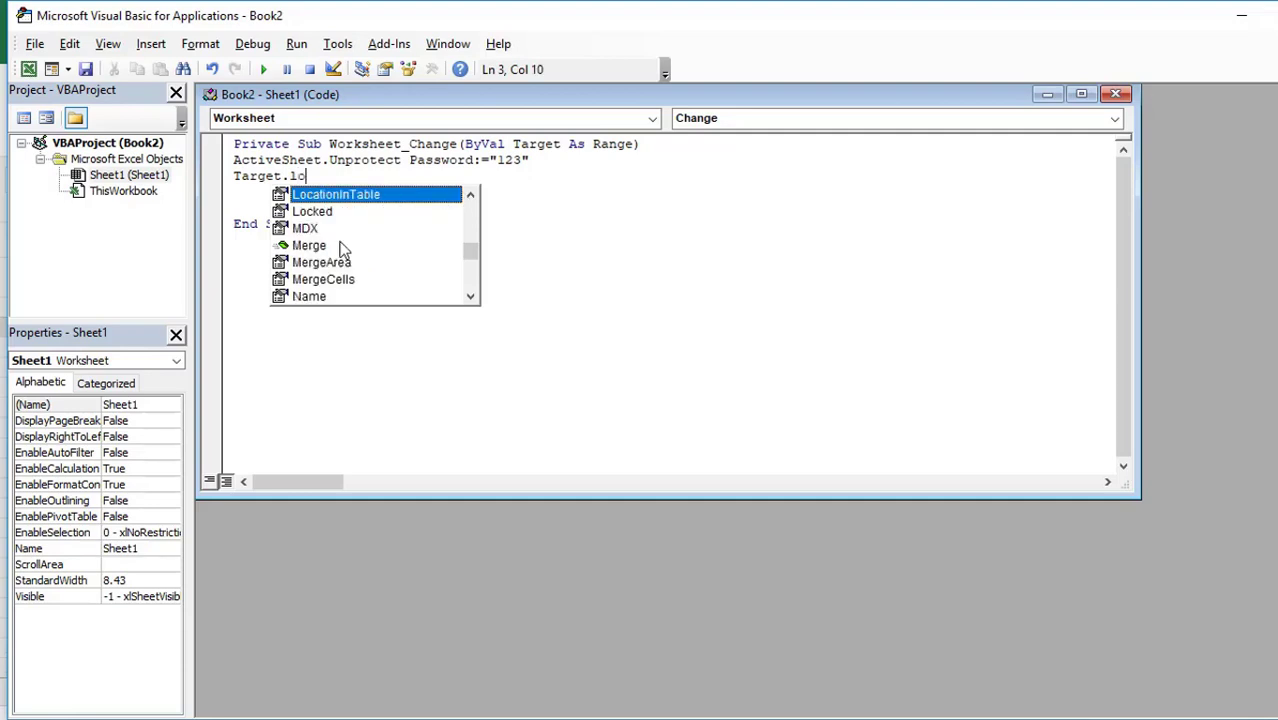
{"action": "double_click", "coordinate": [300, 211]}
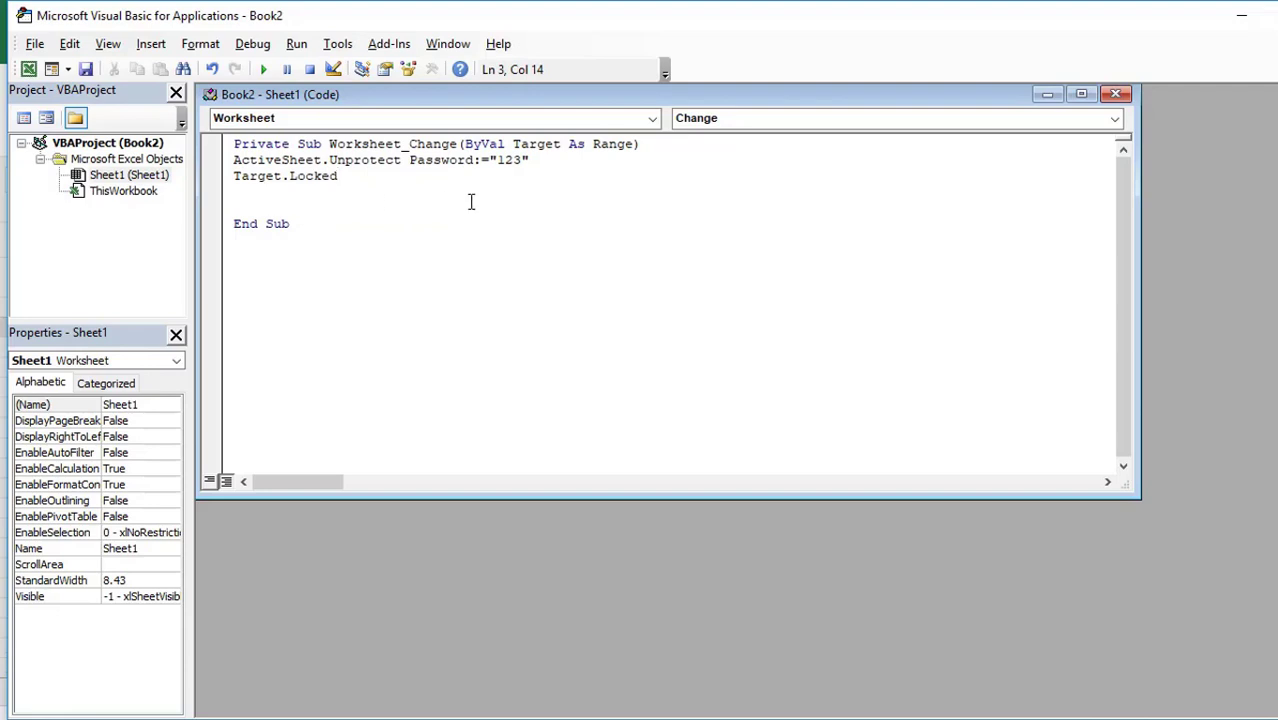
{"action": "type", "text": "="}
{"action": "type", "text": " T"}
{"action": "type", "text": "rue"}
{"action": "key", "text": "Return"}
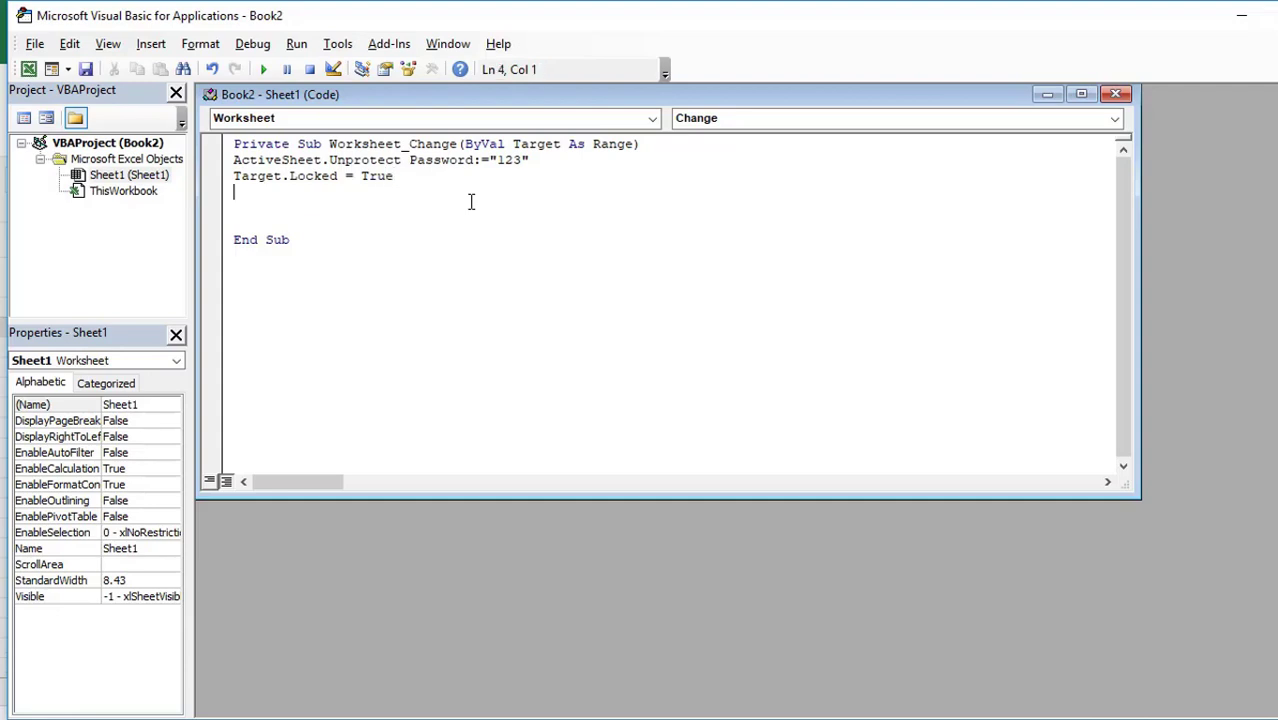
Step: Add an ActiveSheet.Protect Password := line with the sheet password to reprotect the sheet
{"action": "type", "text": "a"}
{"action": "key", "text": "BackSpace"}
{"action": "type", "text": "Ac"}
{"action": "type", "text": "tive"}
{"action": "type", "text": "Sheet"}
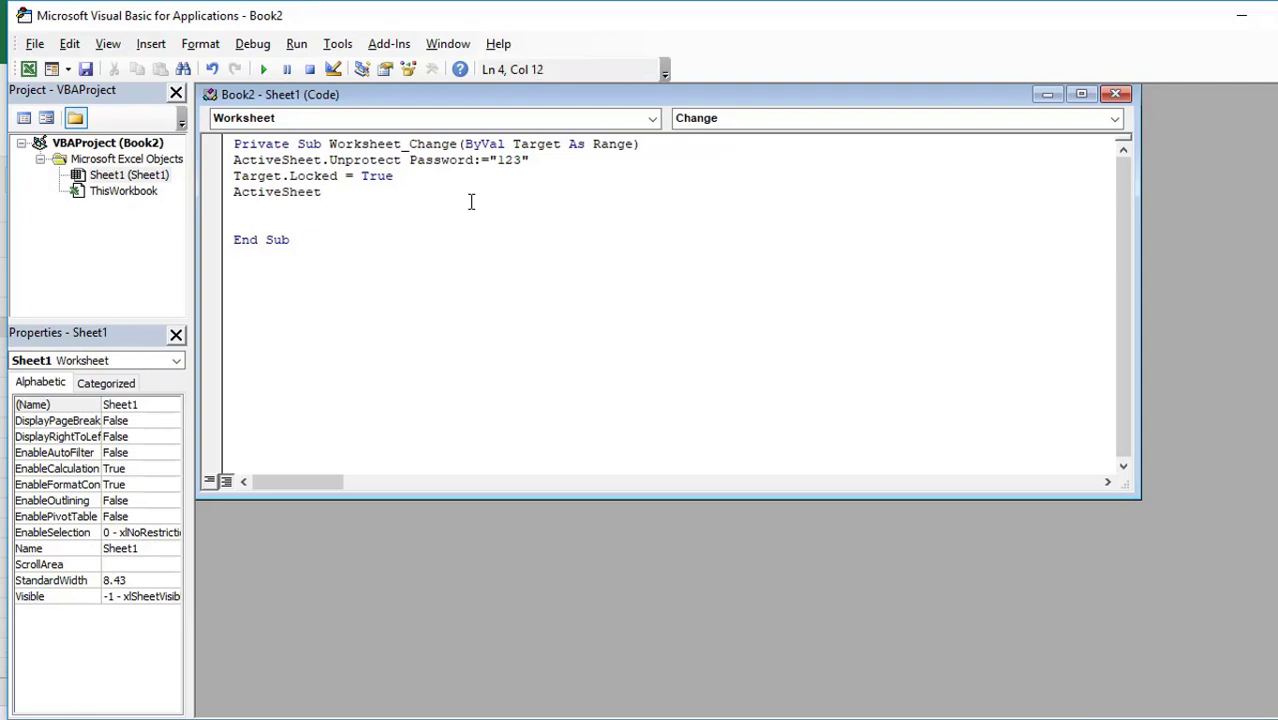
{"action": "type", "text": "."}
{"action": "type", "text": "Protec"}
{"action": "type", "text": "t"}
{"action": "type", "text": " P"}
{"action": "type", "text": "assword"}
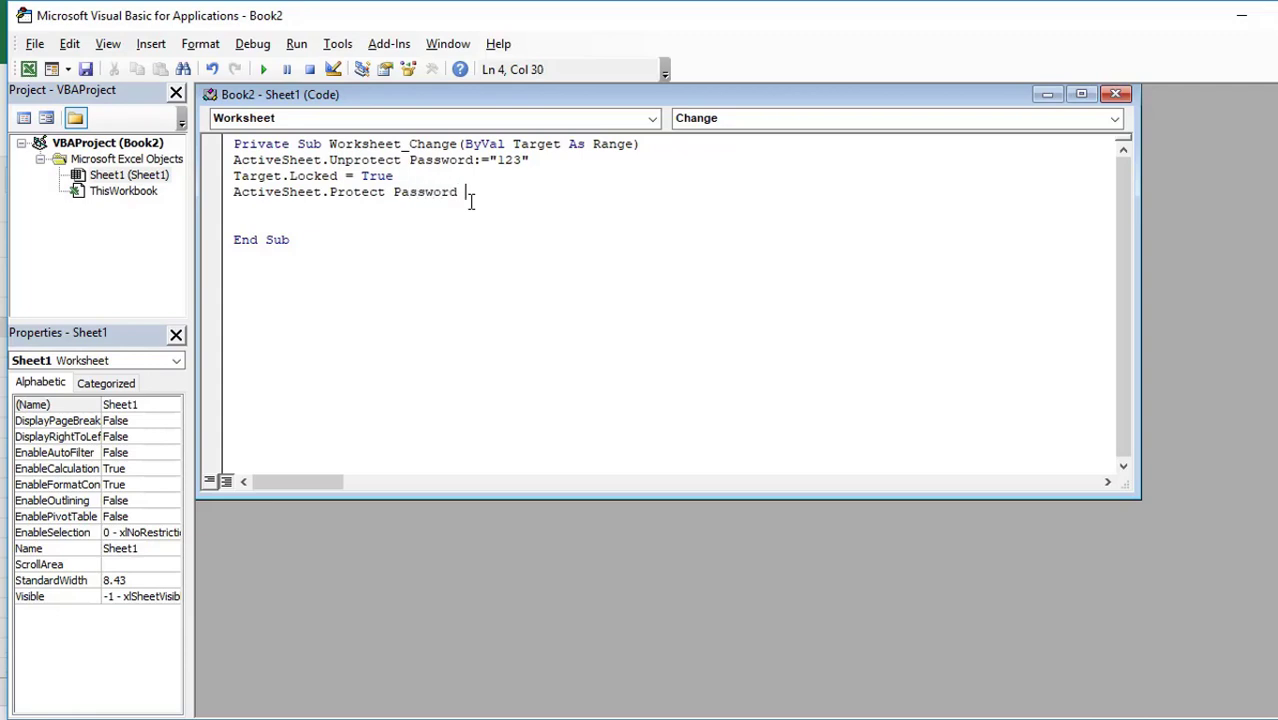
{"action": "type", "text": " :"}
{"action": "key", "text": "BackSpace"}
{"action": "type", "text": "="}
{"action": "type", "text": " \""}
{"action": "key", "text": "Return"}
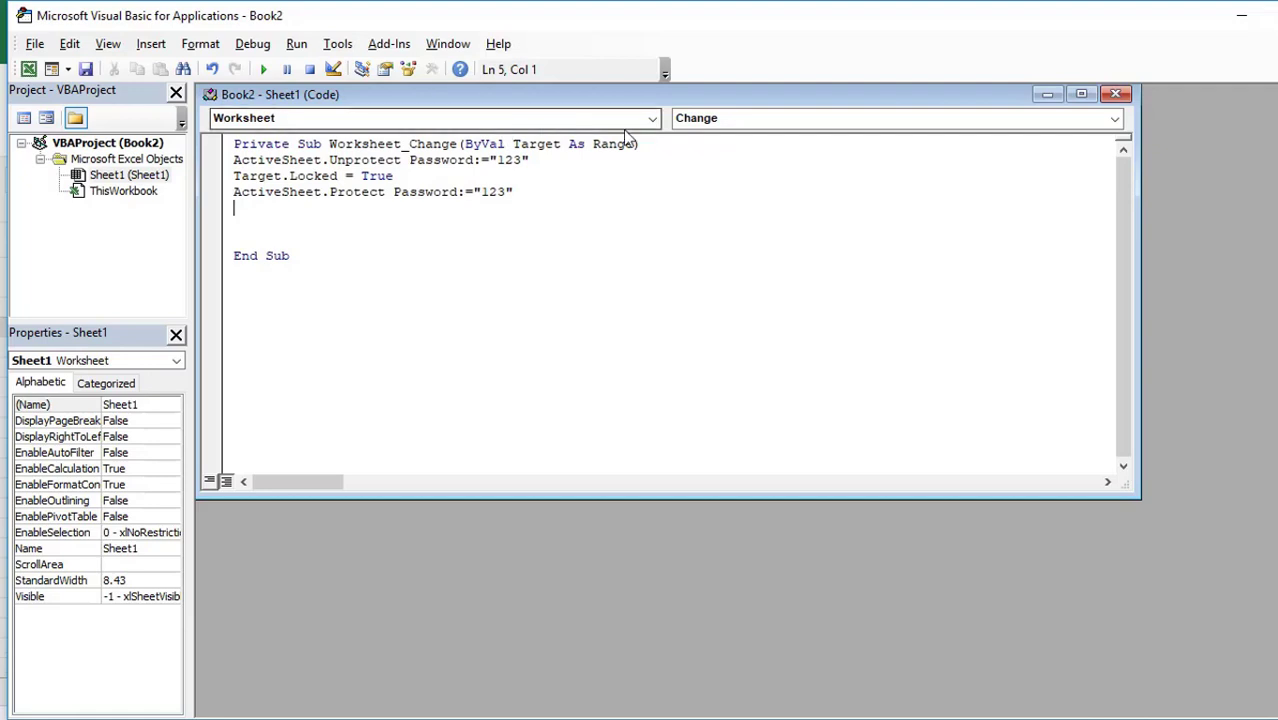
{"action": "left_click", "coordinate": [657, 143]}
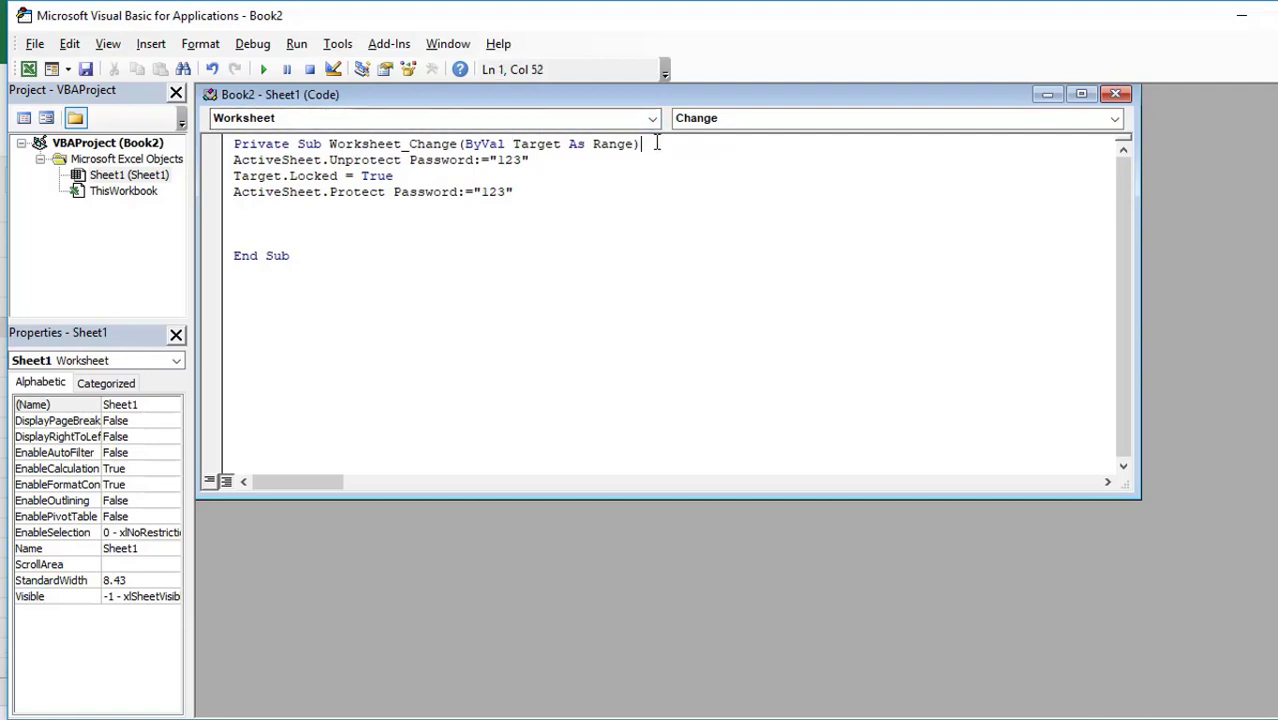
{"action": "key", "text": "Return"}
{"action": "left_click", "coordinate": [649, 205]}
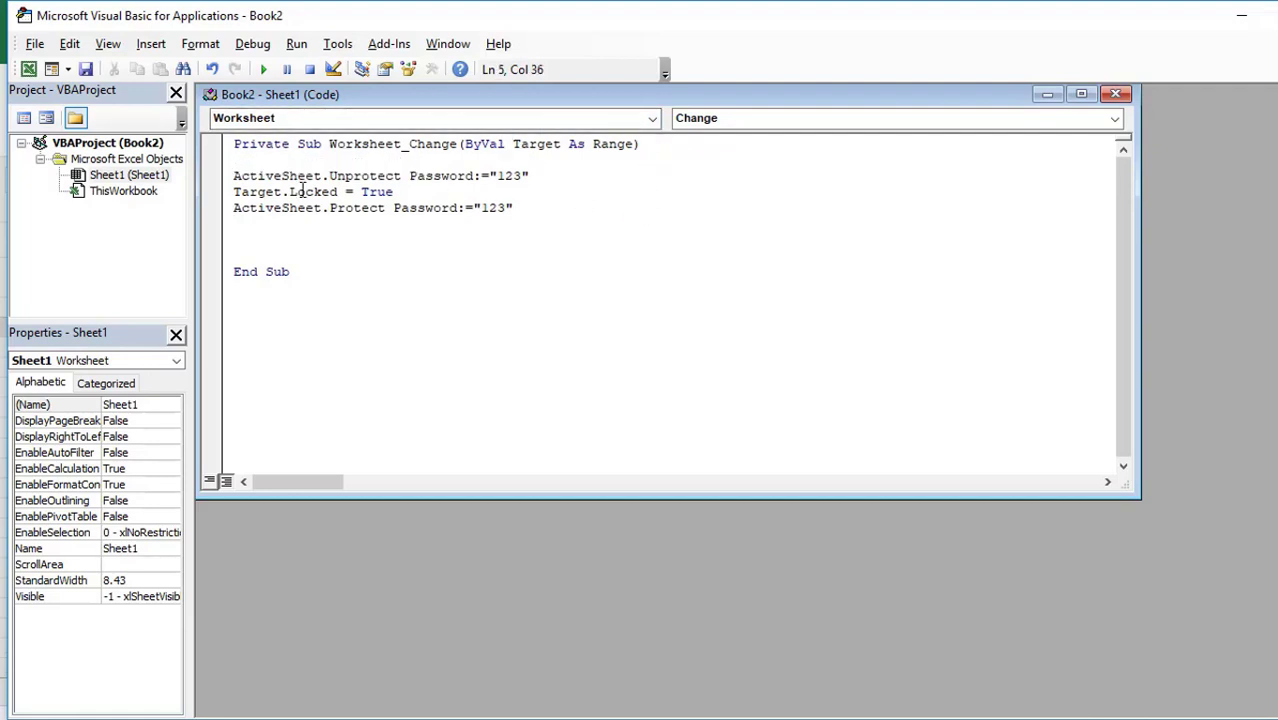
Step: Recheck the sheet code, cancel the empty Run Macro list, and return to Excel
{"action": "left_click", "coordinate": [28, 69]}
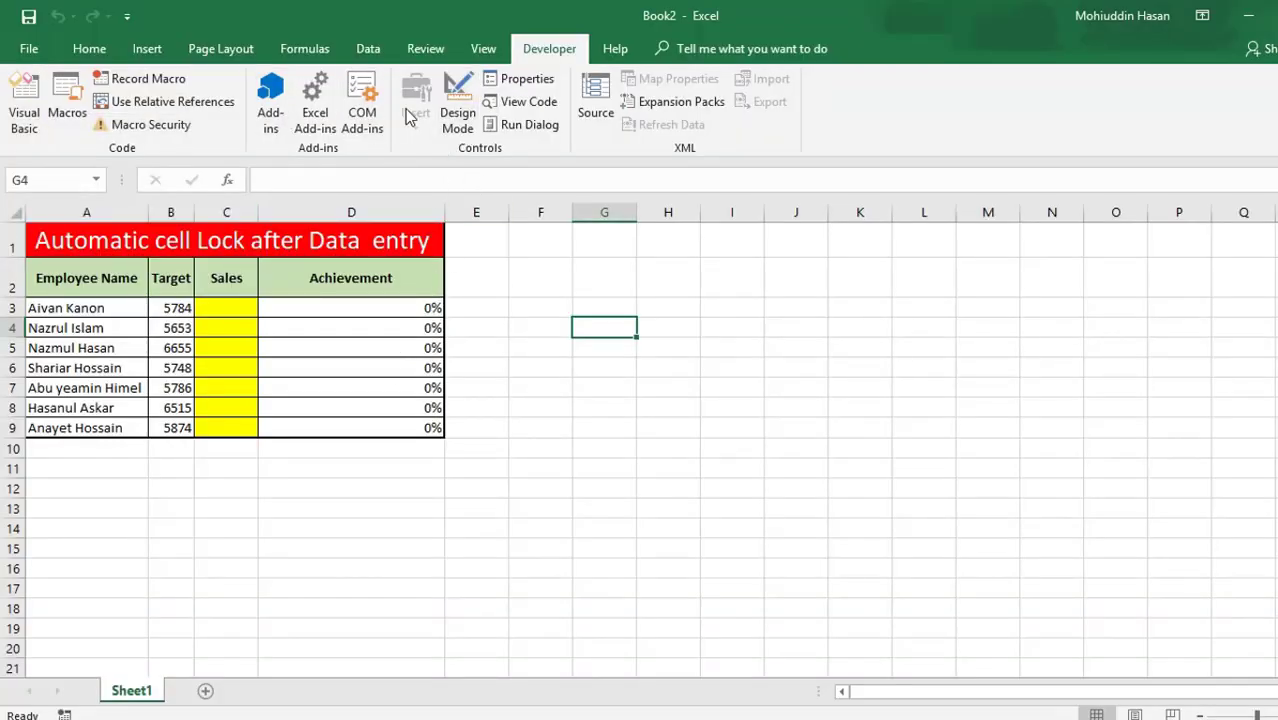
{"action": "left_click", "coordinate": [521, 102]}
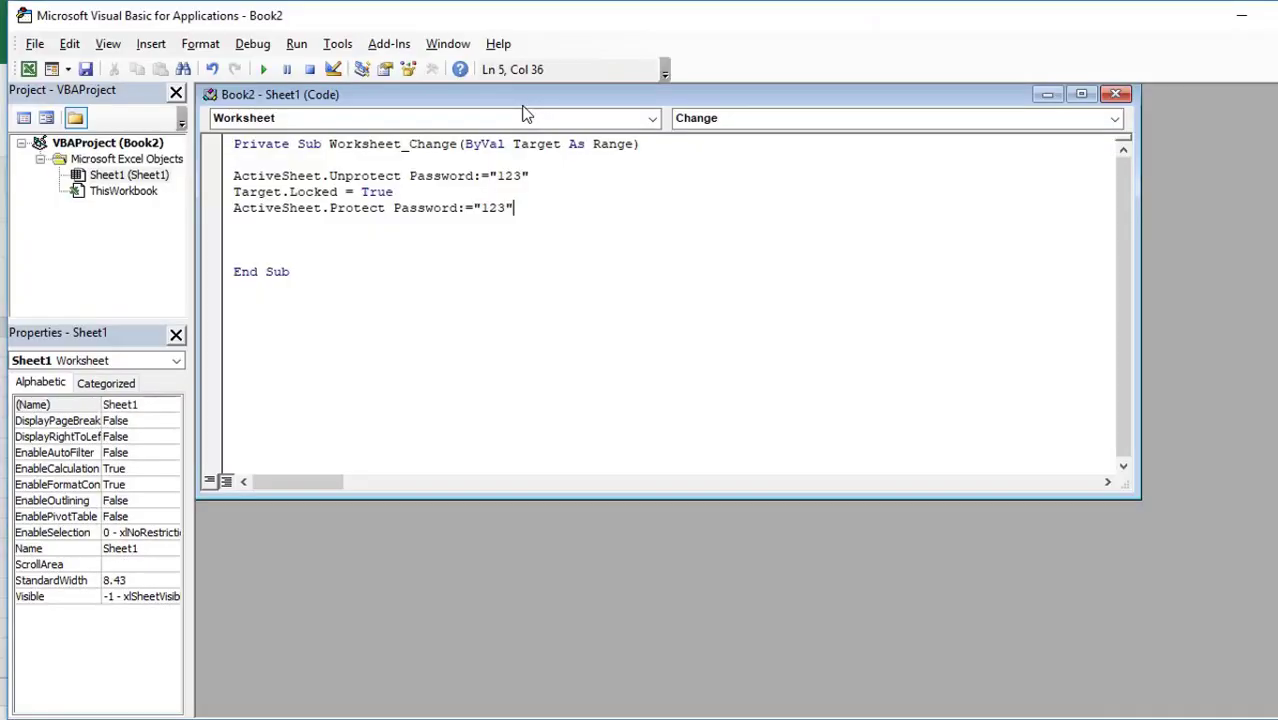
{"action": "left_click", "coordinate": [297, 45]}
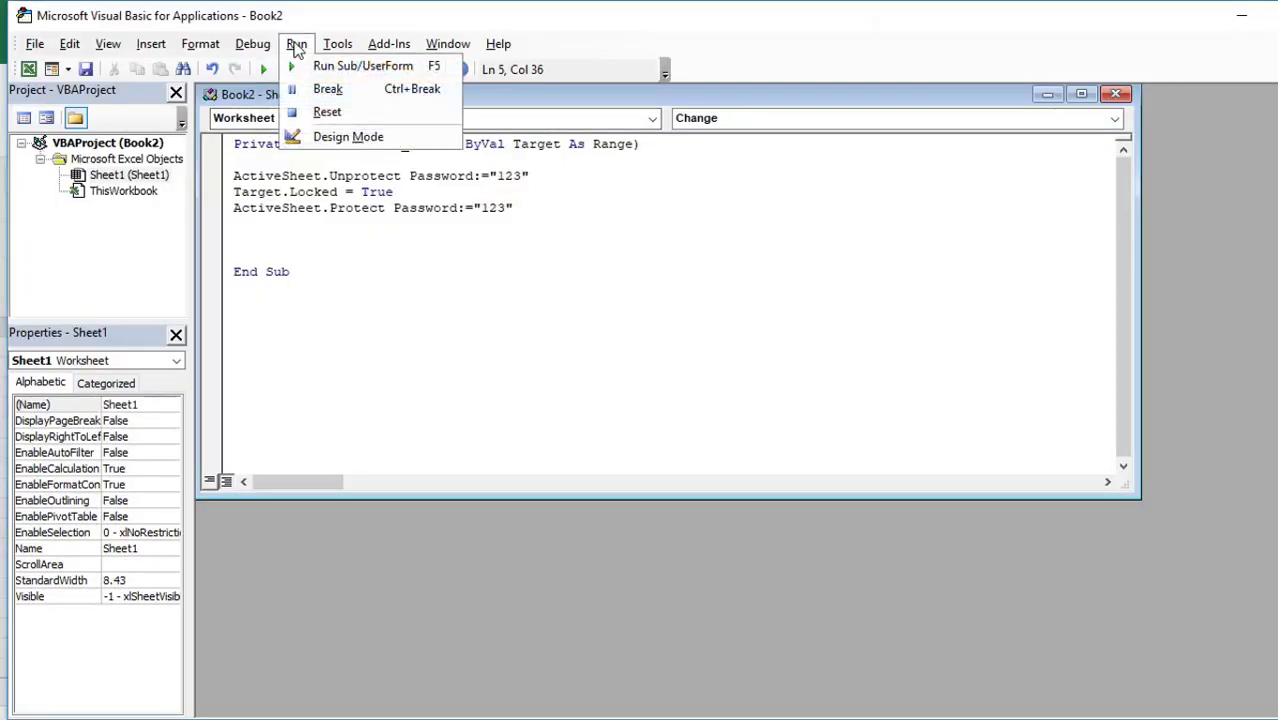
{"action": "left_click", "coordinate": [355, 66]}
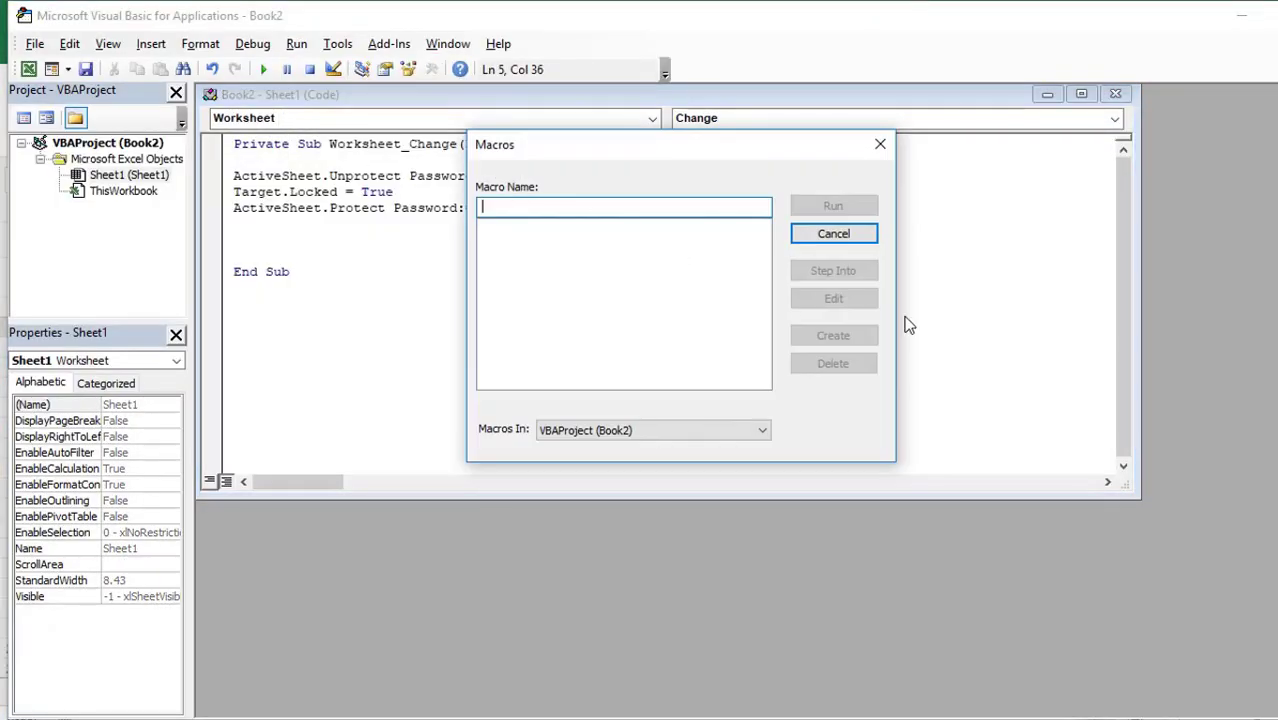
{"action": "left_click", "coordinate": [832, 236]}
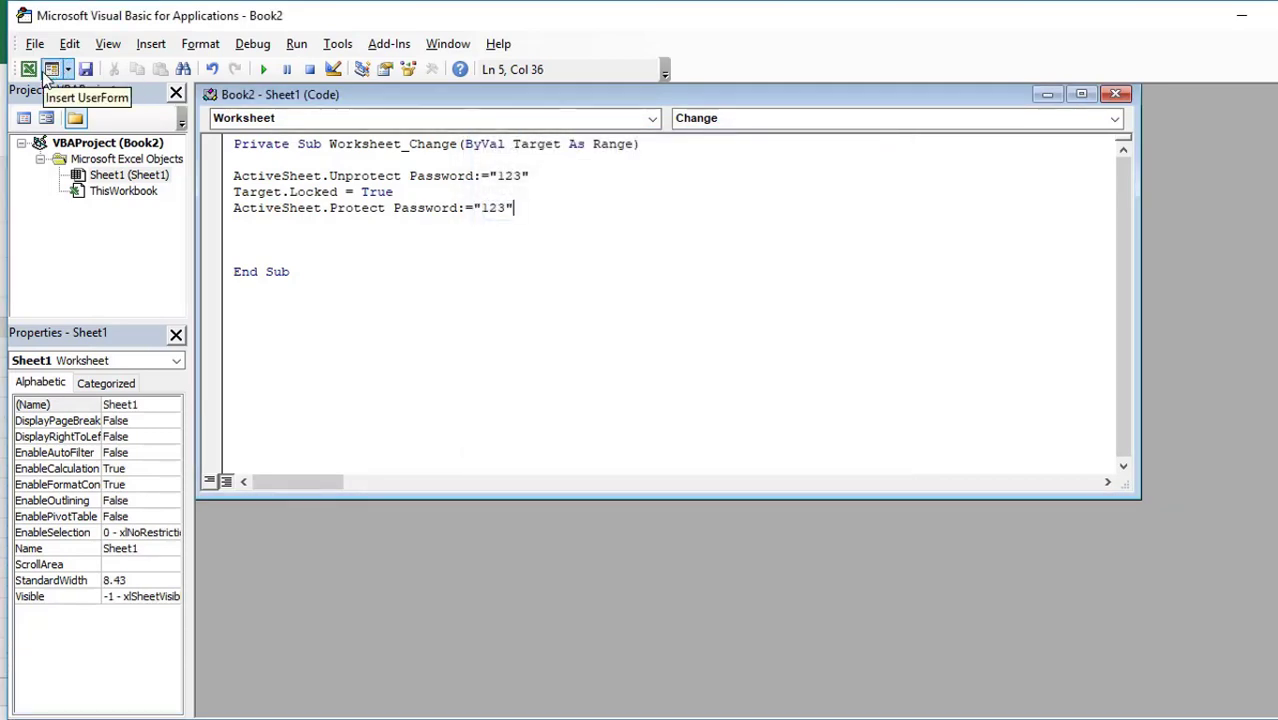
{"action": "left_click", "coordinate": [28, 69]}
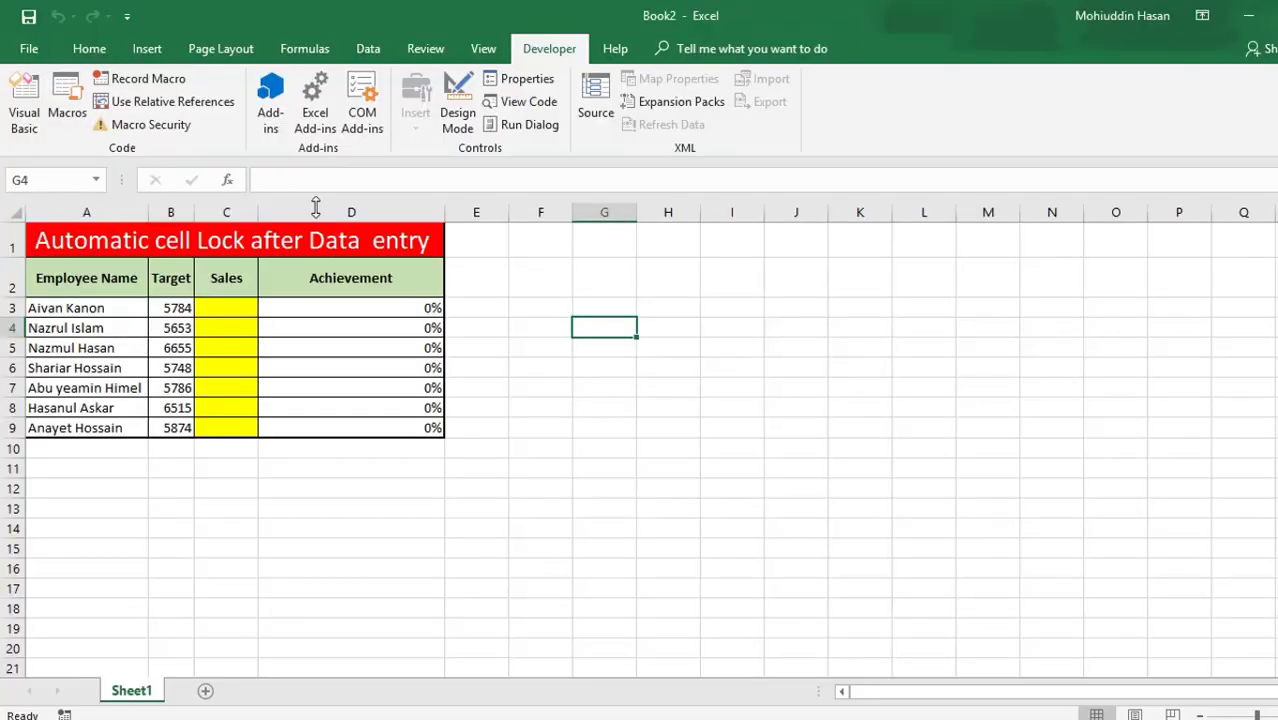
Step: Enter 2541 in C3 and confirm the cell now refuses deletion
{"action": "left_click", "coordinate": [251, 313]}
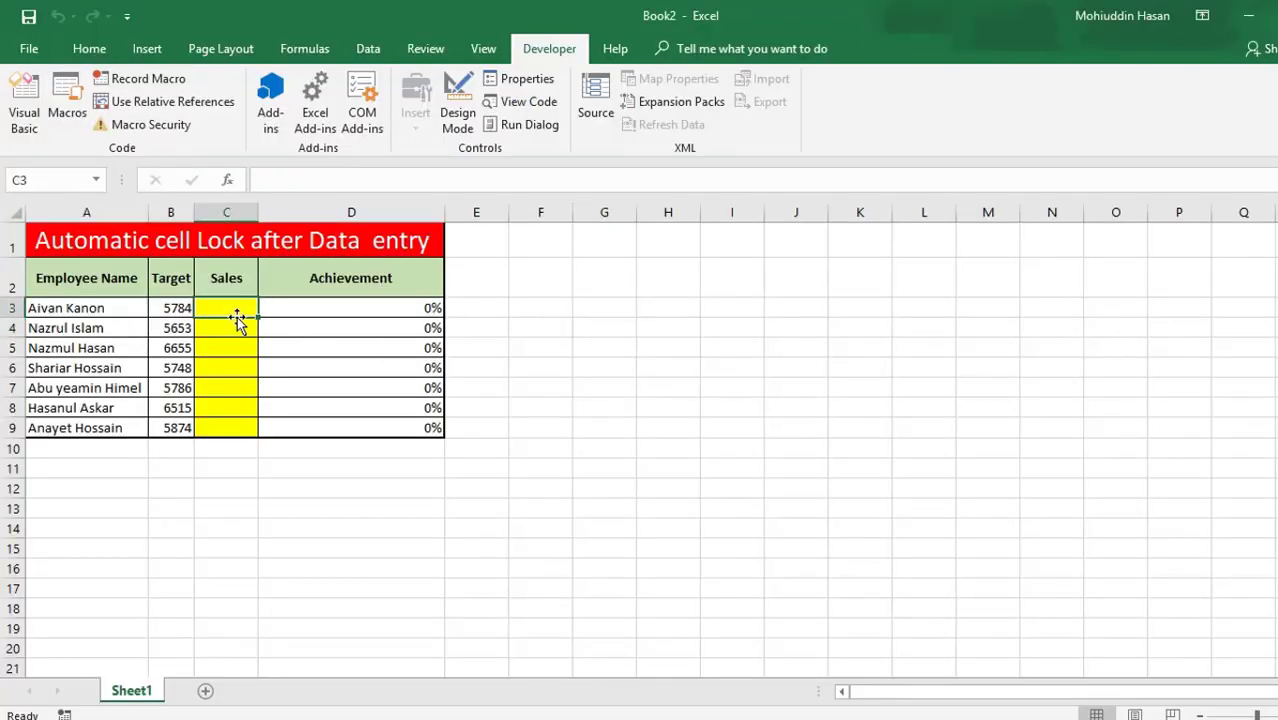
{"action": "type", "text": "2541"}
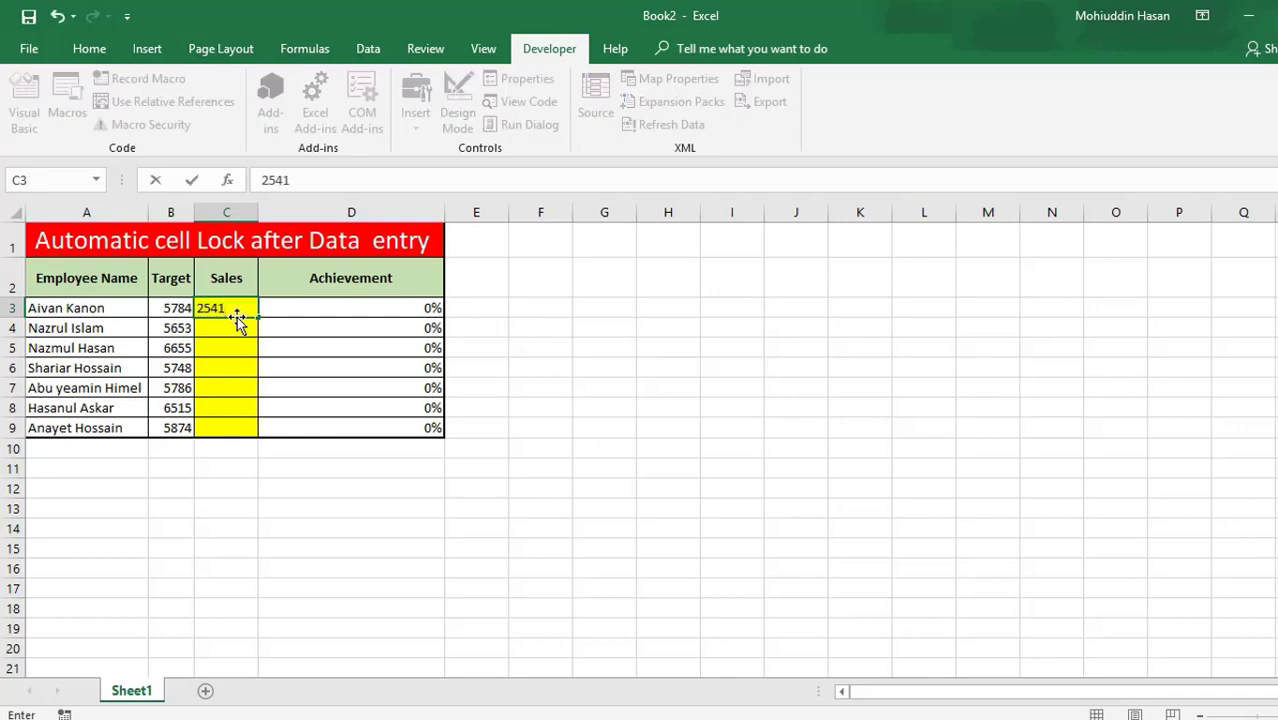
{"action": "key", "text": "Return"}
{"action": "left_click", "coordinate": [237, 315]}
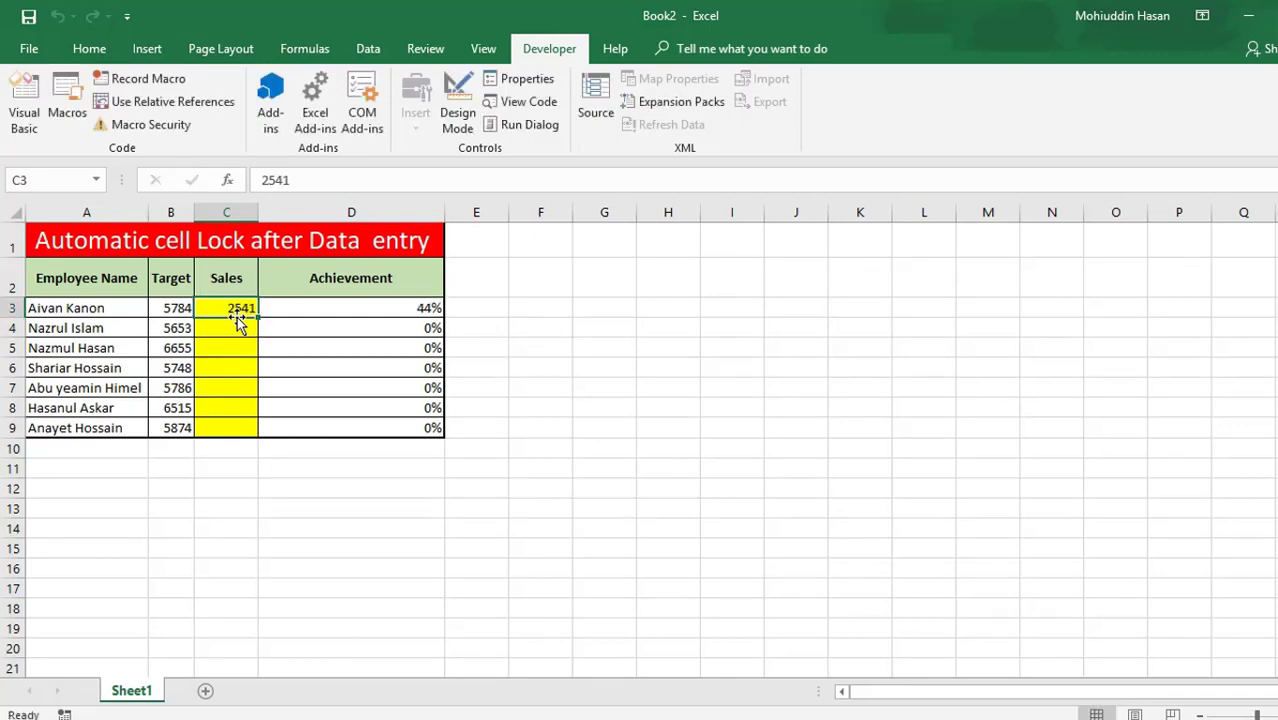
{"action": "key", "text": "Delete"}
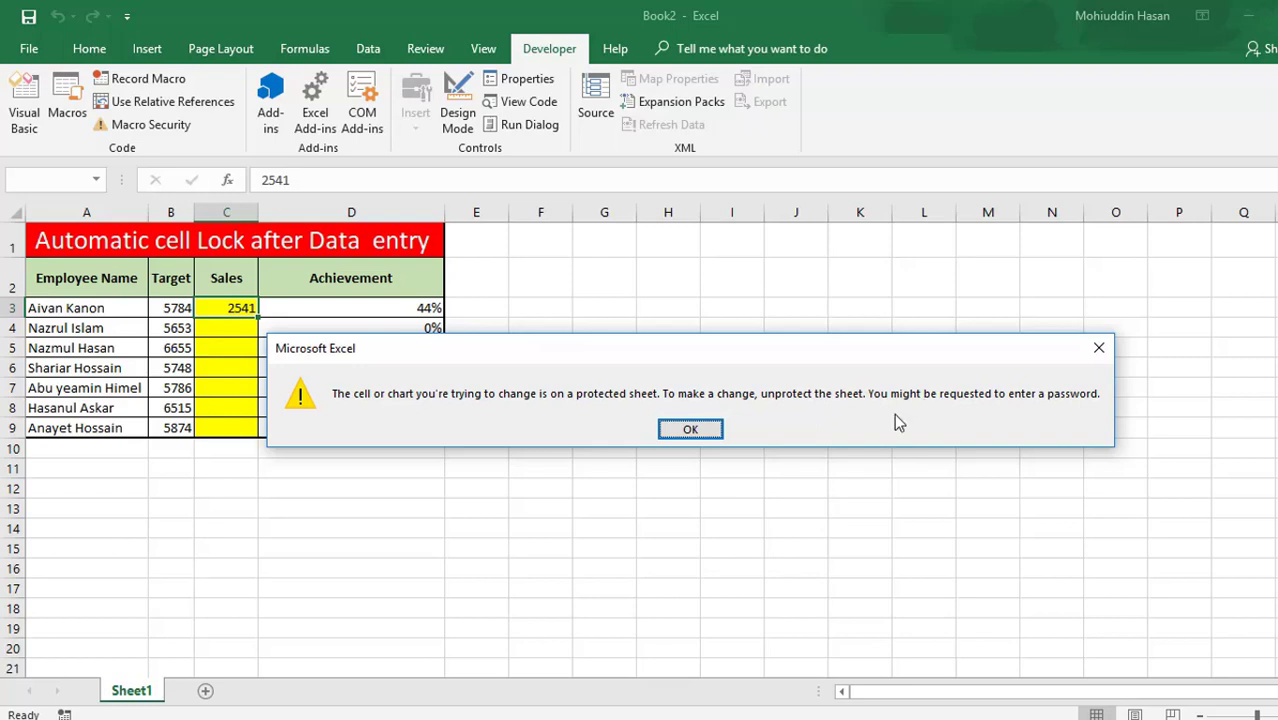
{"action": "left_click", "coordinate": [692, 429]}
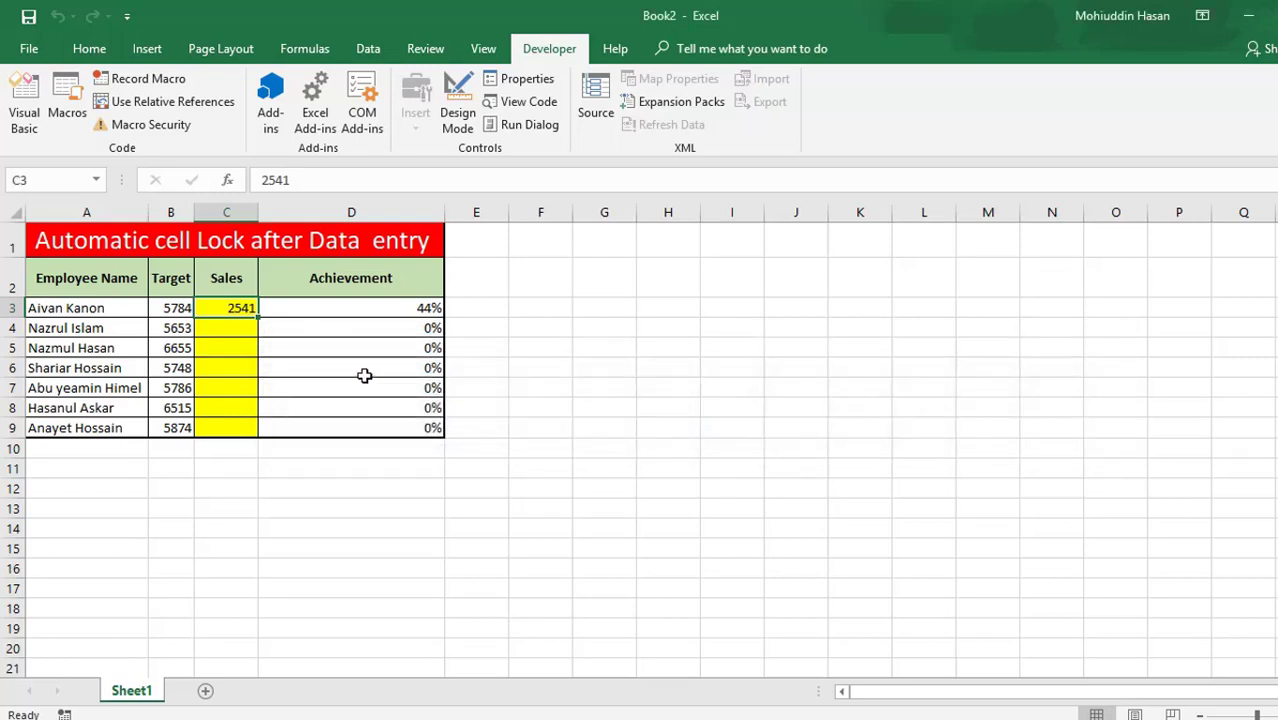
Step: Enter 1254, 2365 and 1247 into C4, C5 and C6
{"action": "key", "text": "Down"}
{"action": "type", "text": "1254"}
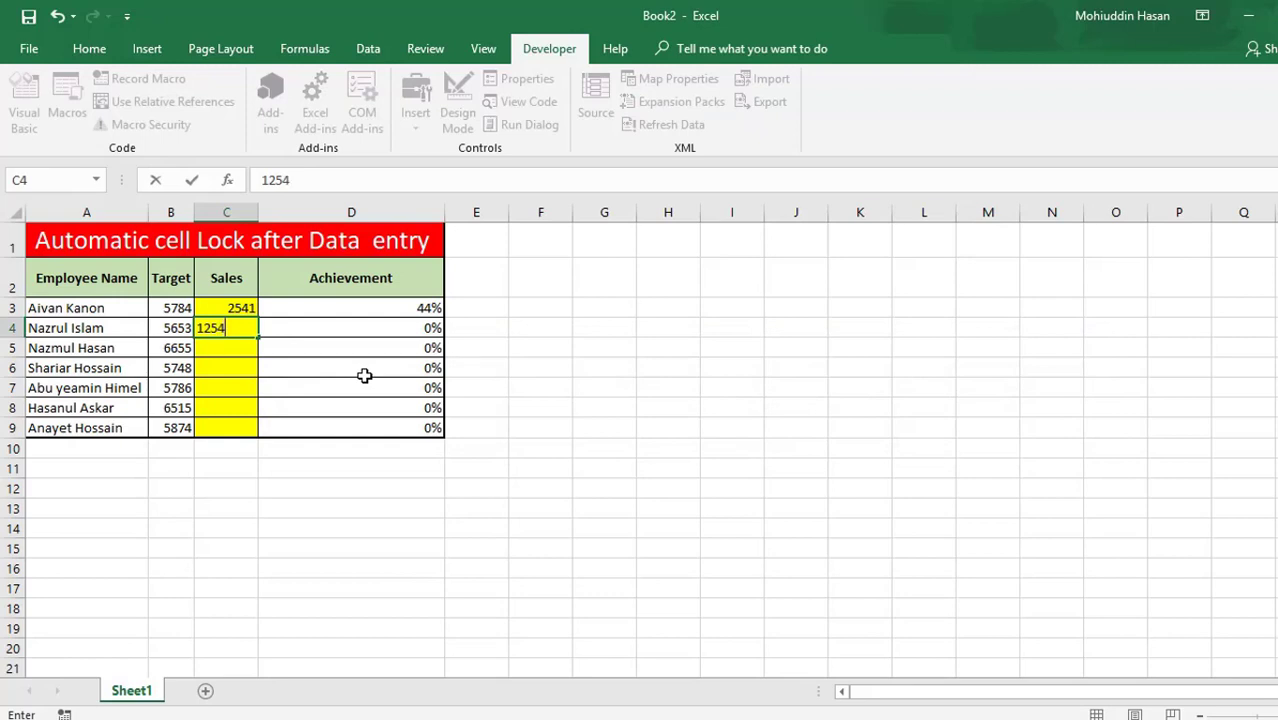
{"action": "key", "text": "Return"}
{"action": "type", "text": "2"}
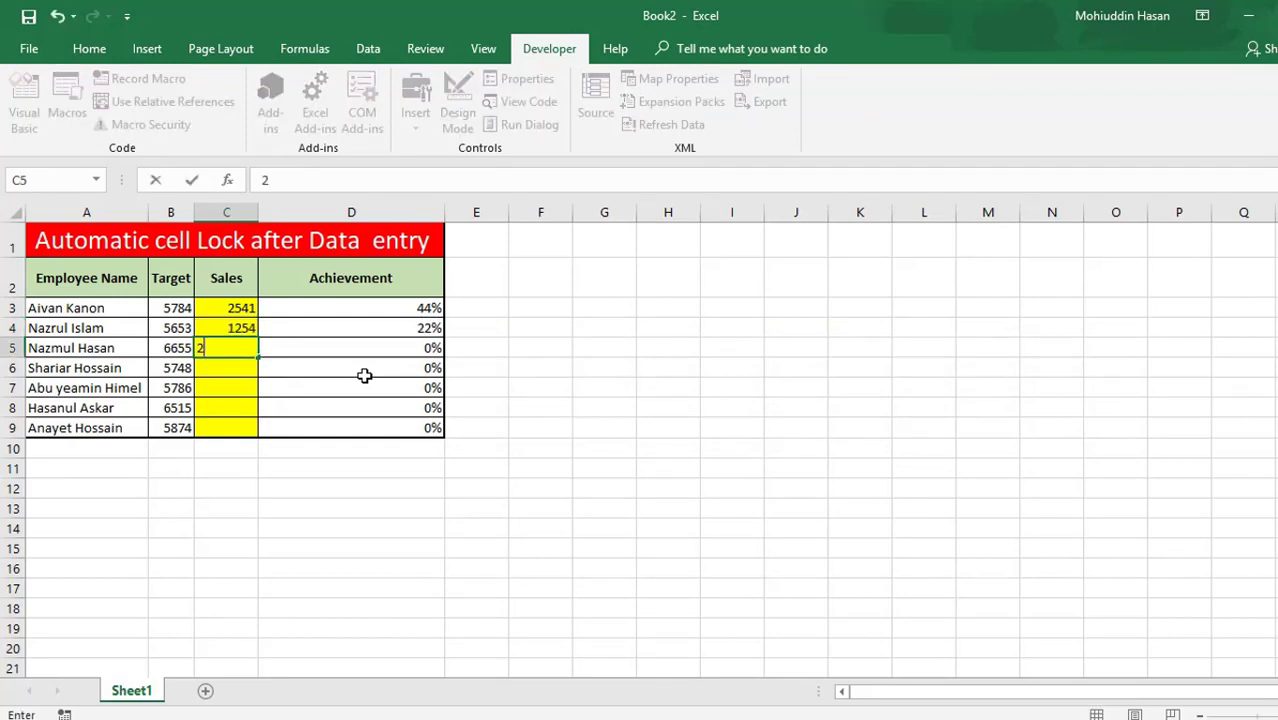
{"action": "type", "text": "3654"}
{"action": "key", "text": "BackSpace"}
{"action": "key", "text": "Return"}
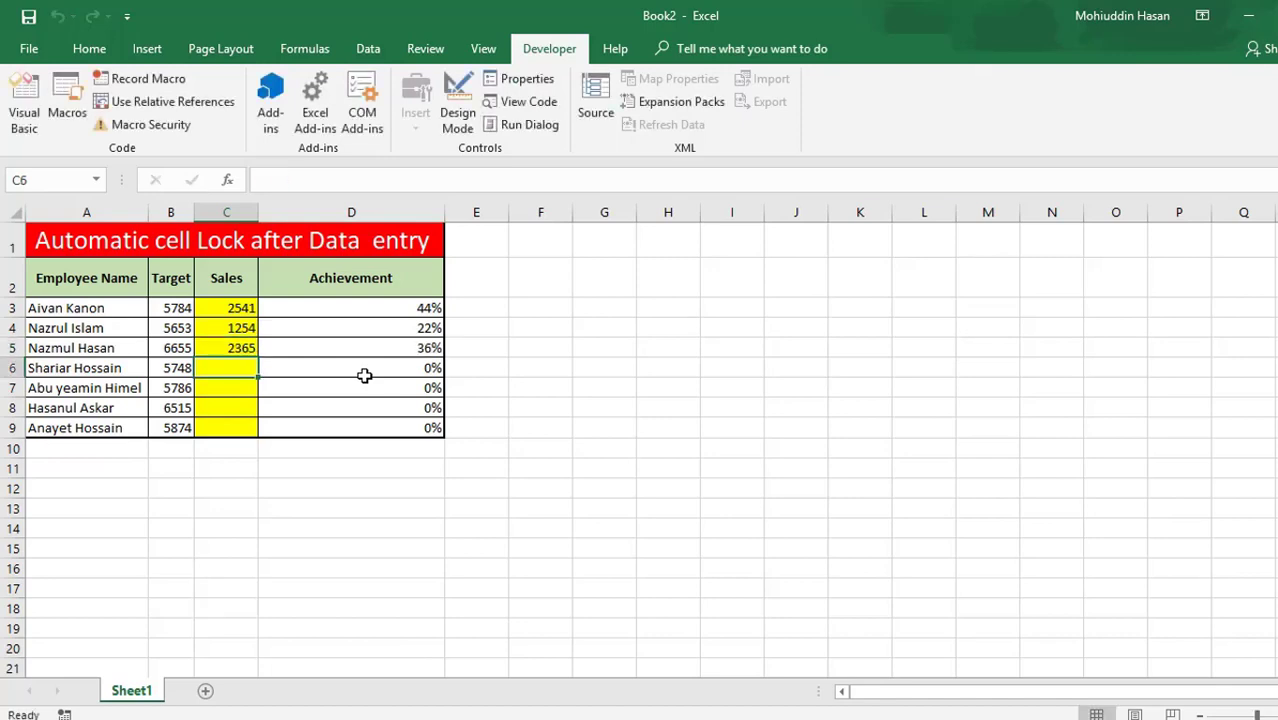
{"action": "type", "text": "1247"}
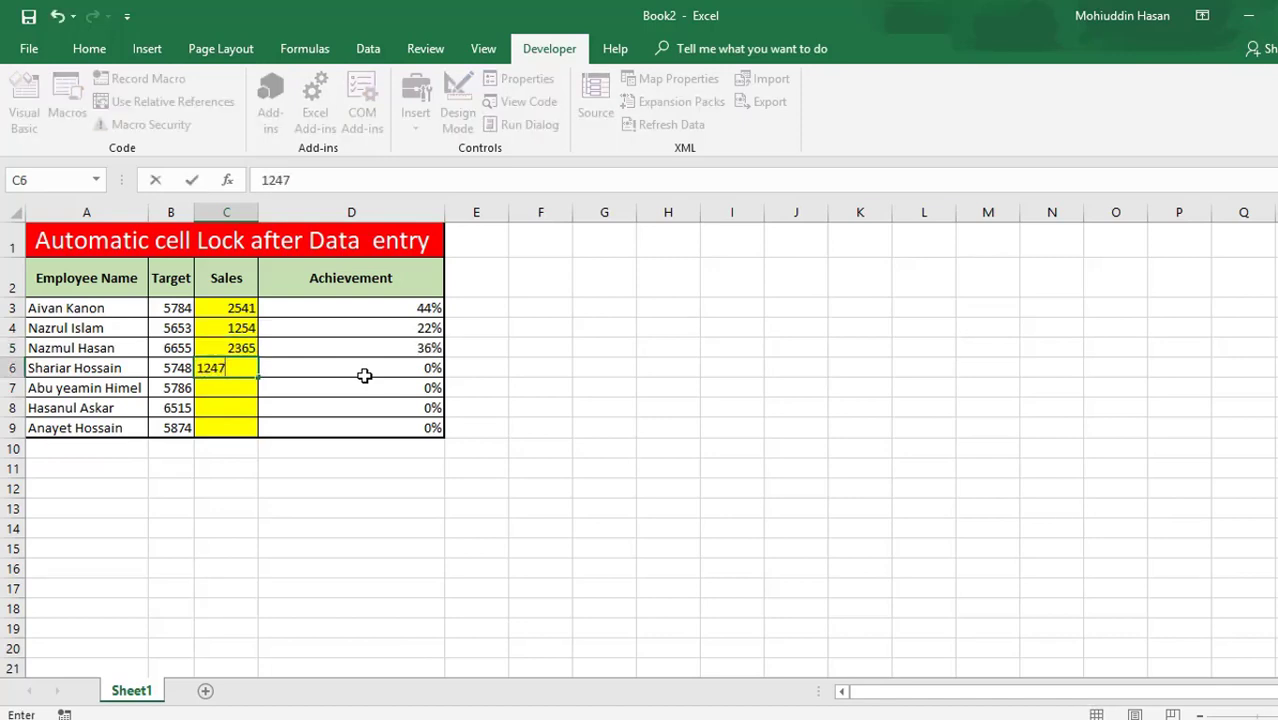
{"action": "key", "text": "Return"}
Step: Test that locked C4 cannot be deleted and dismiss the protected-sheet warning
{"action": "left_click", "coordinate": [240, 362]}
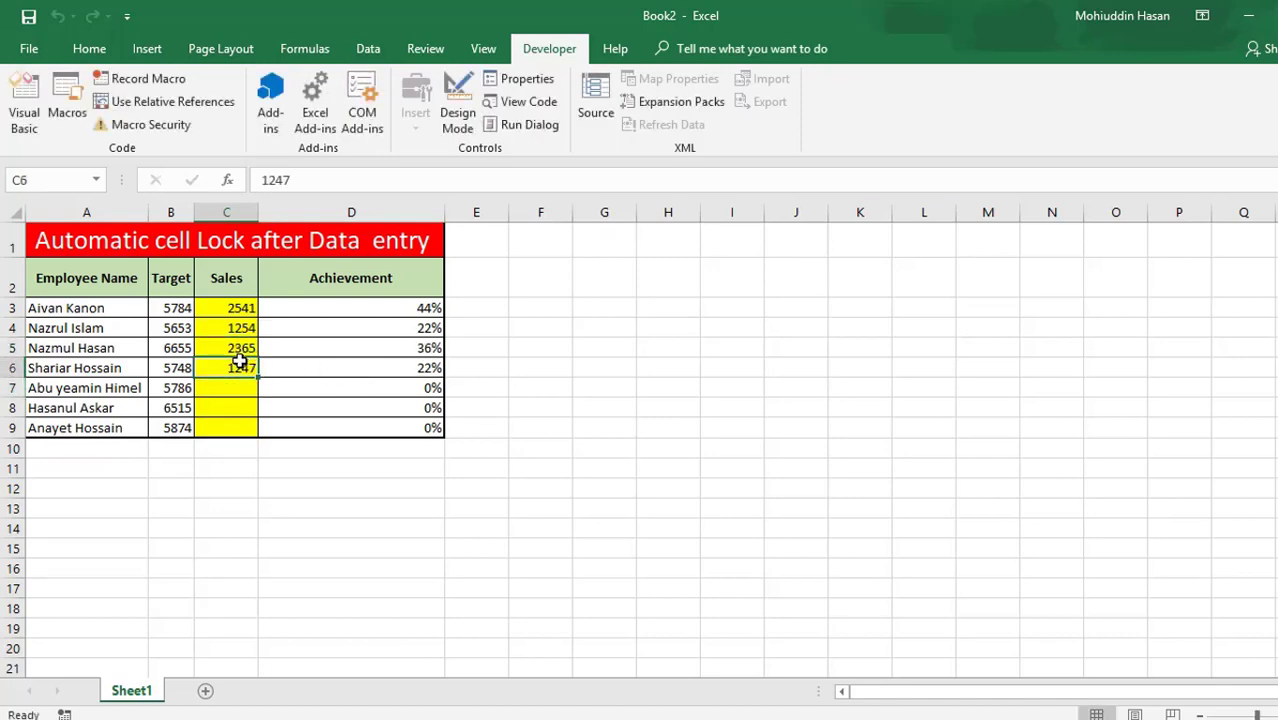
{"action": "left_click_drag", "start_coordinate": [238, 346], "coordinate": [236, 322]}
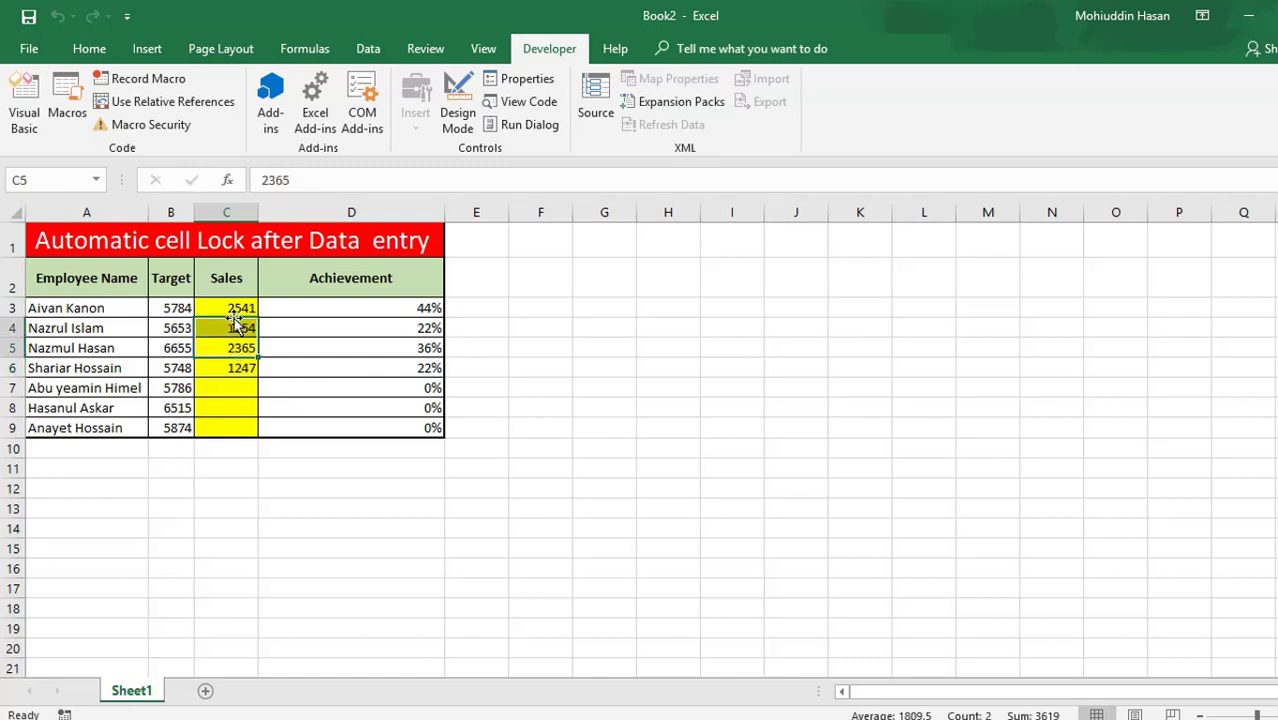
{"action": "left_click", "coordinate": [238, 327]}
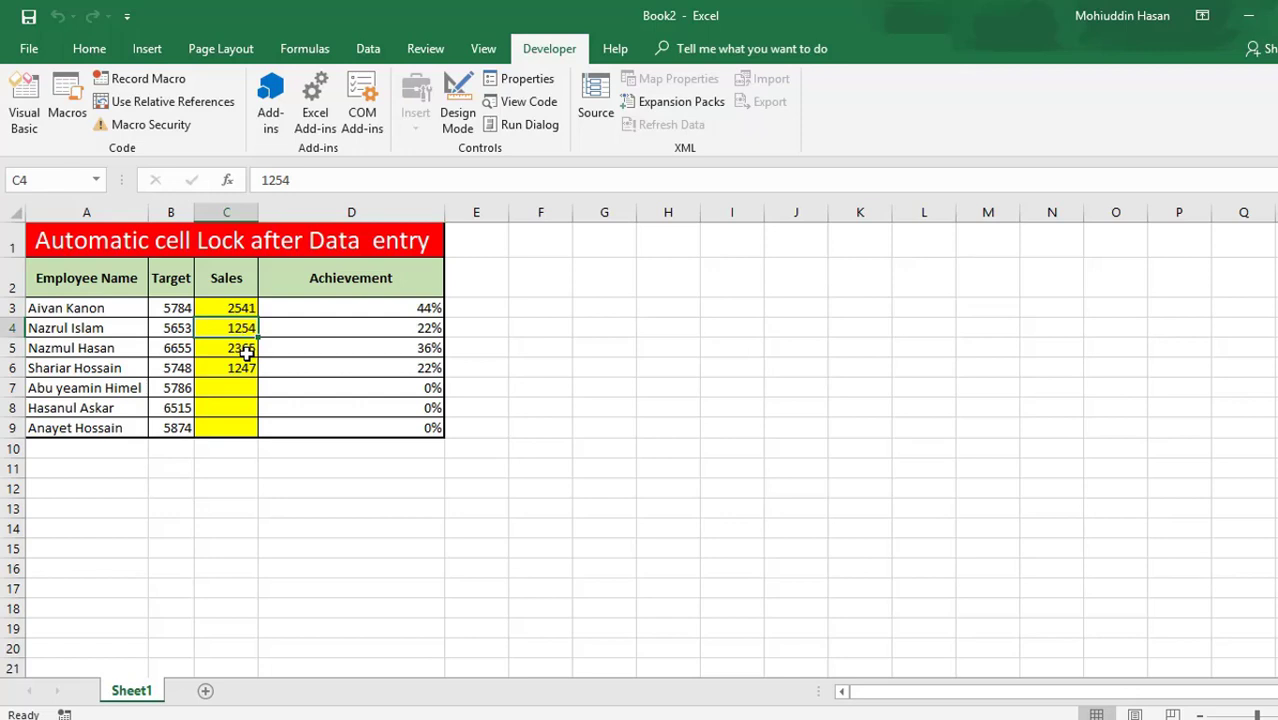
{"action": "key", "text": "Delete"}
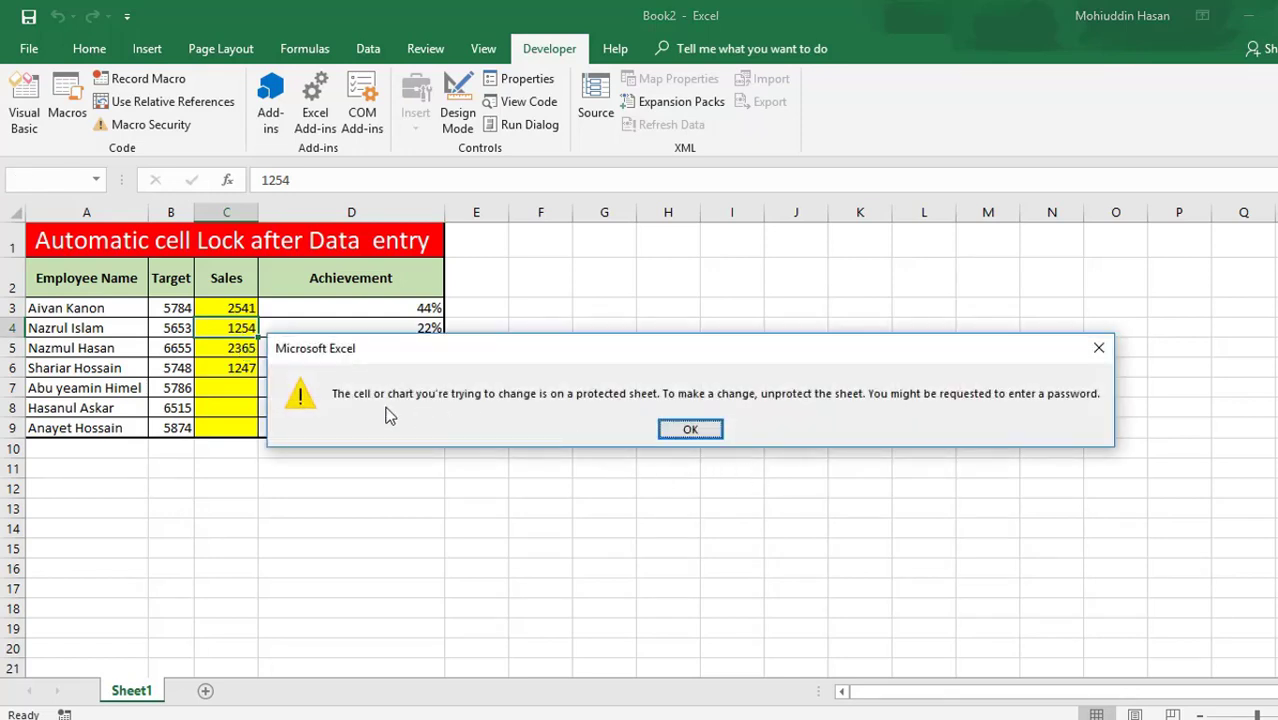
{"action": "left_click", "coordinate": [704, 428]}
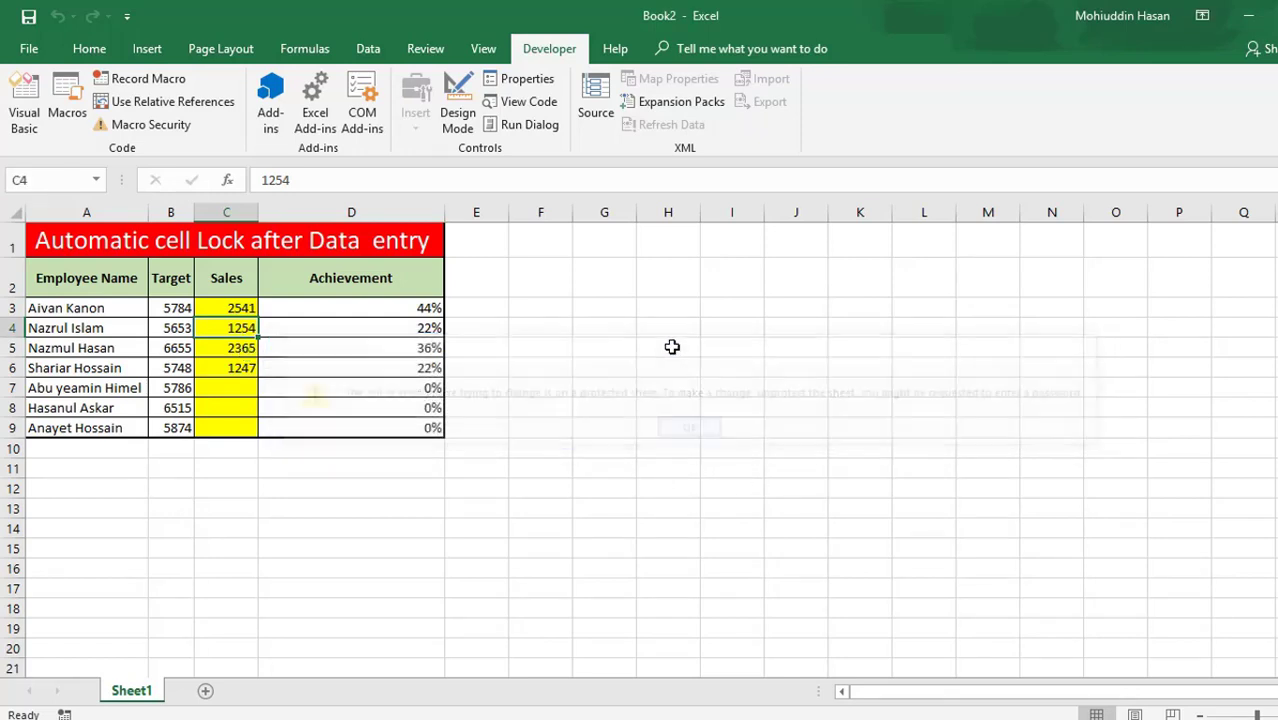
Step: Unprotect the sheet with its password and change C4 to 2541
{"action": "left_click", "coordinate": [425, 48]}
{"action": "left_click", "coordinate": [686, 110]}
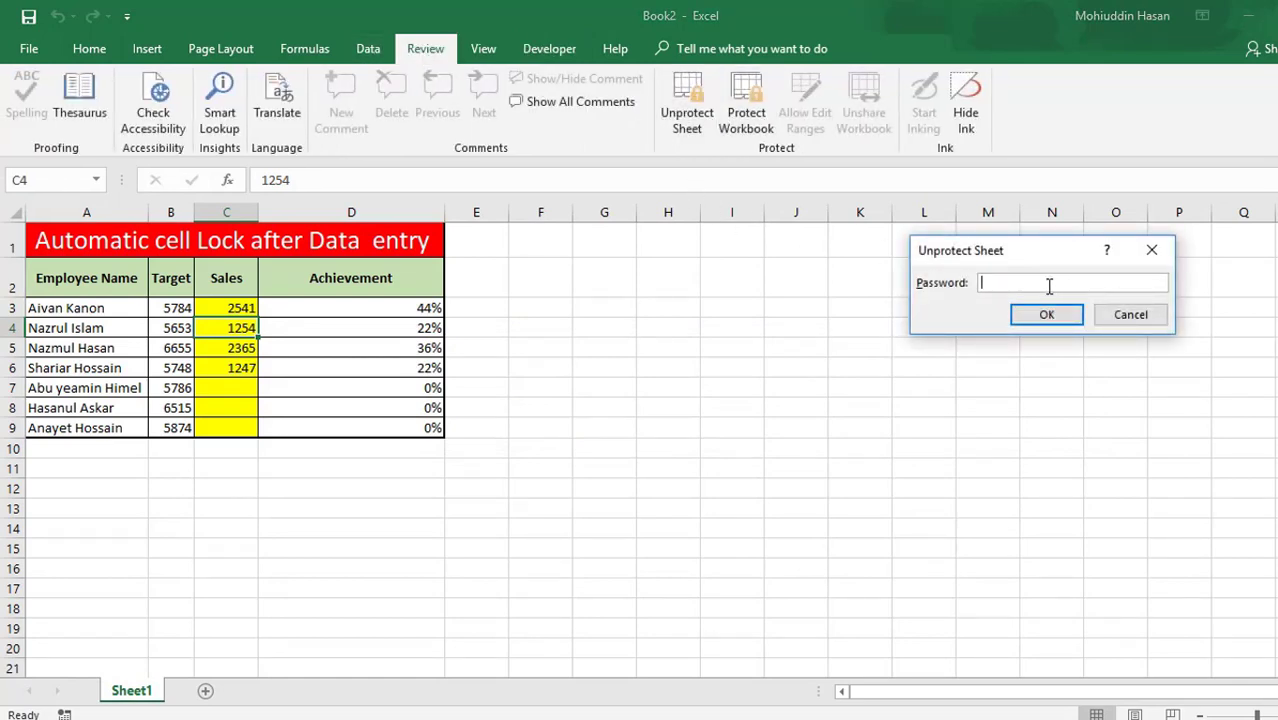
{"action": "key", "text": "Return"}
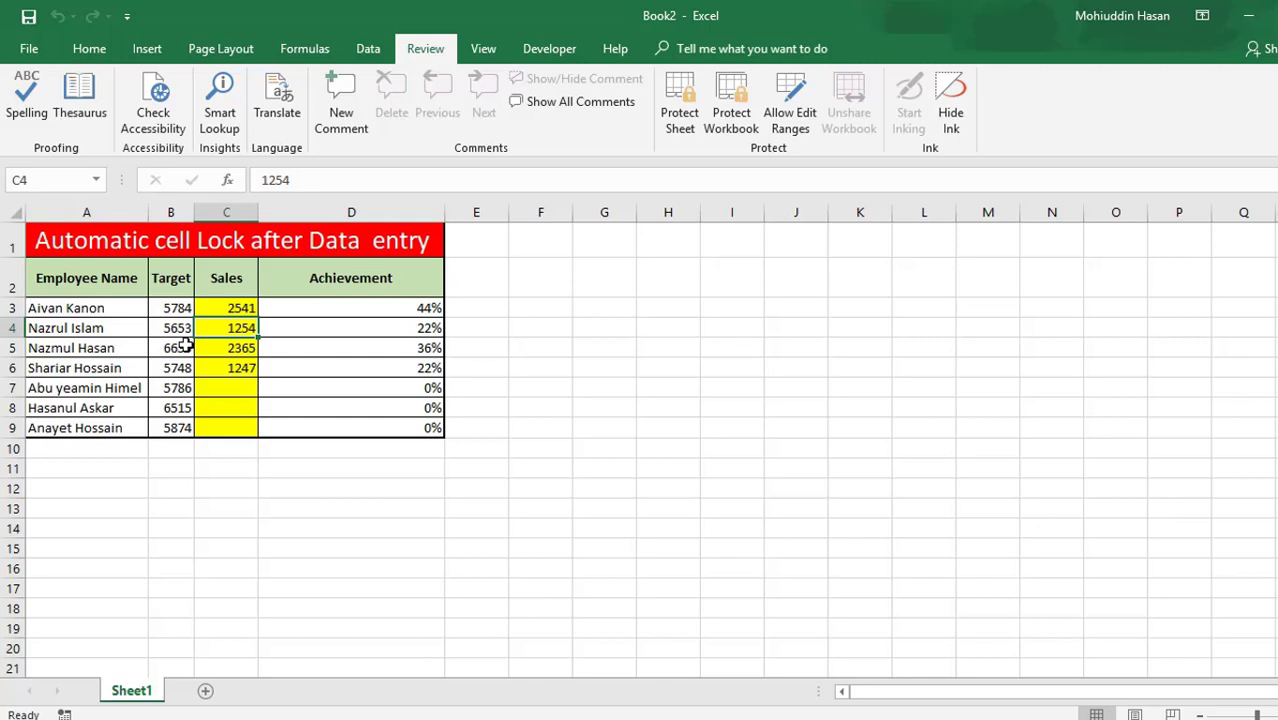
{"action": "type", "text": "2541"}
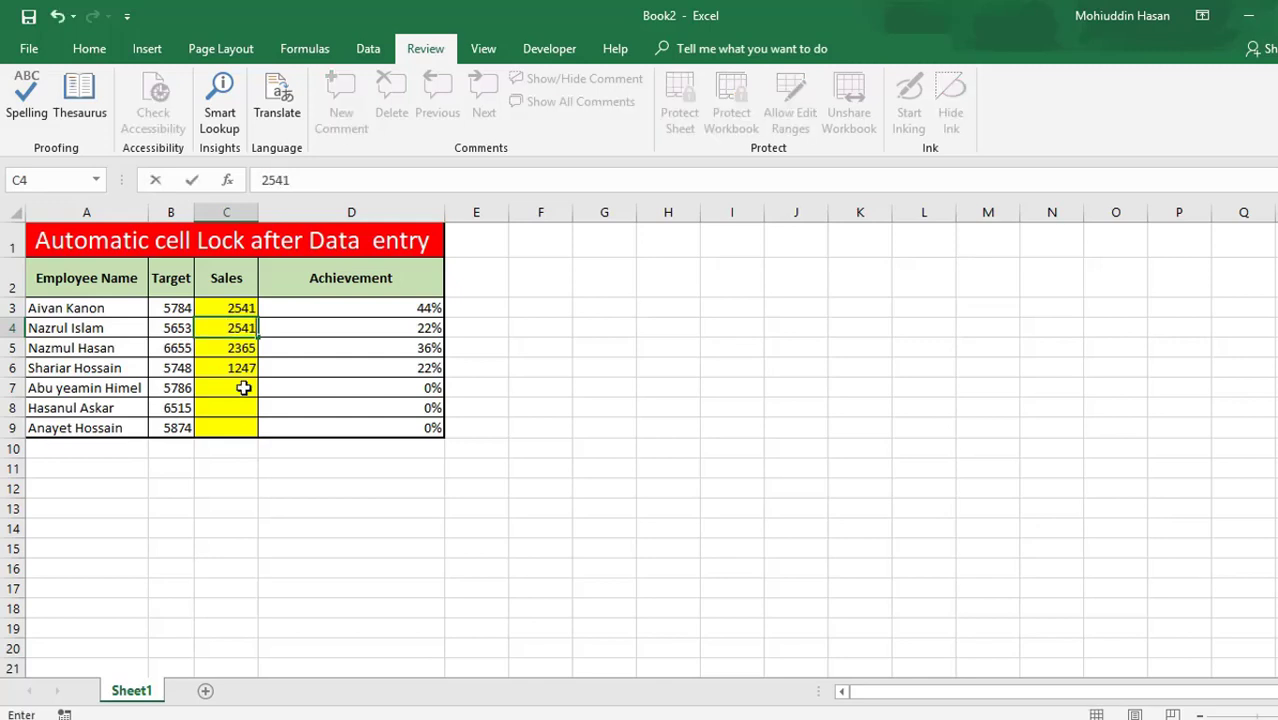
{"action": "left_click", "coordinate": [248, 388]}
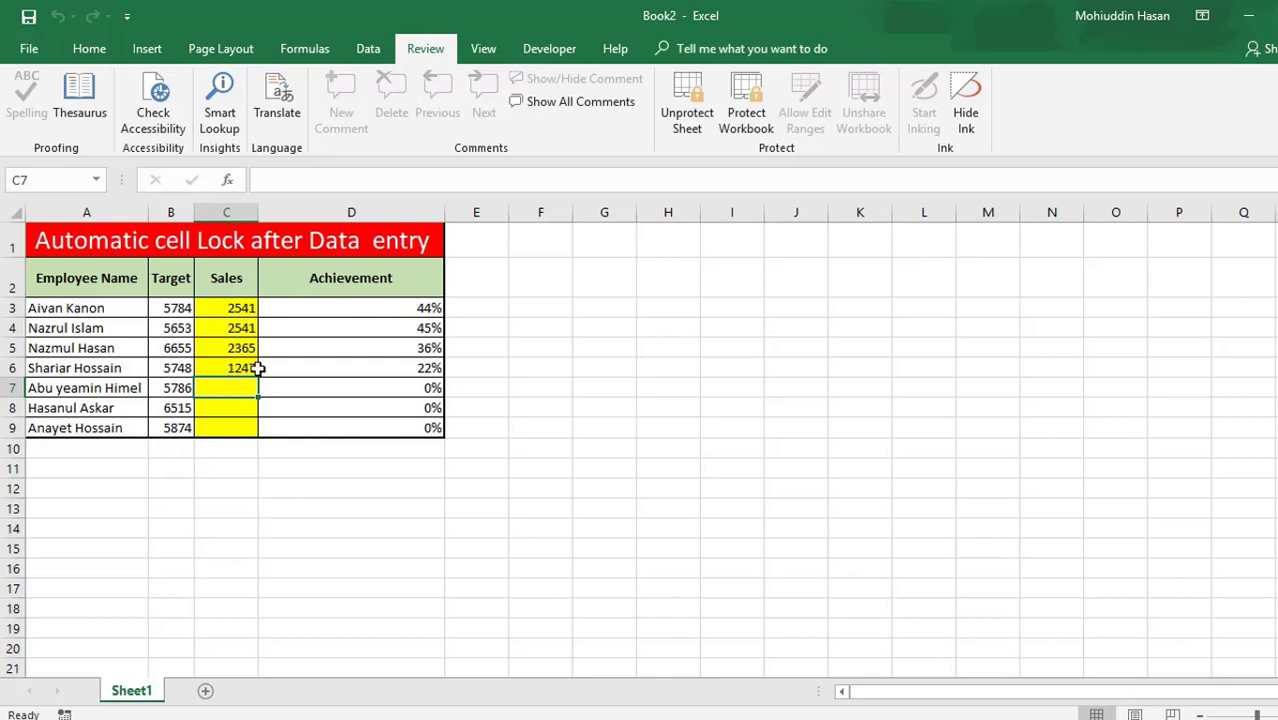
Step: Bring the VBA editor forward and expand the project to show its Excel objects
{"action": "left_click", "coordinate": [949, 678]}
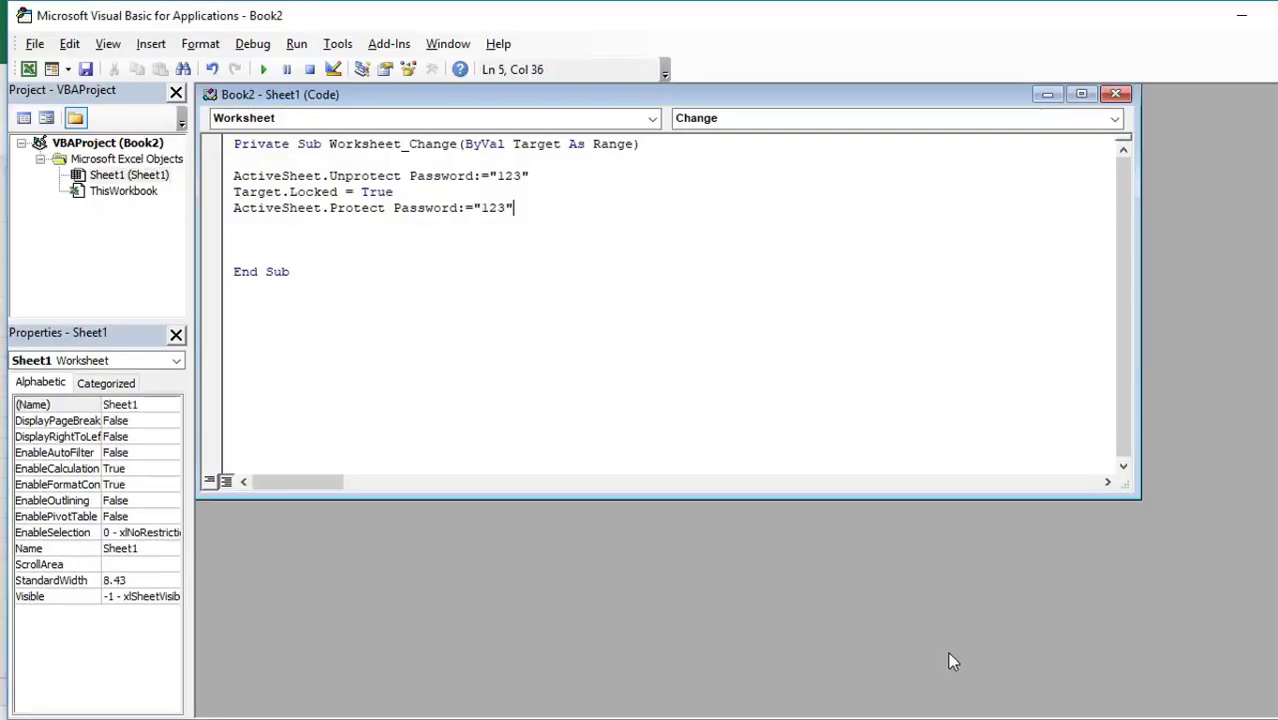
{"action": "left_click", "coordinate": [340, 250]}
{"action": "left_click", "coordinate": [40, 159]}
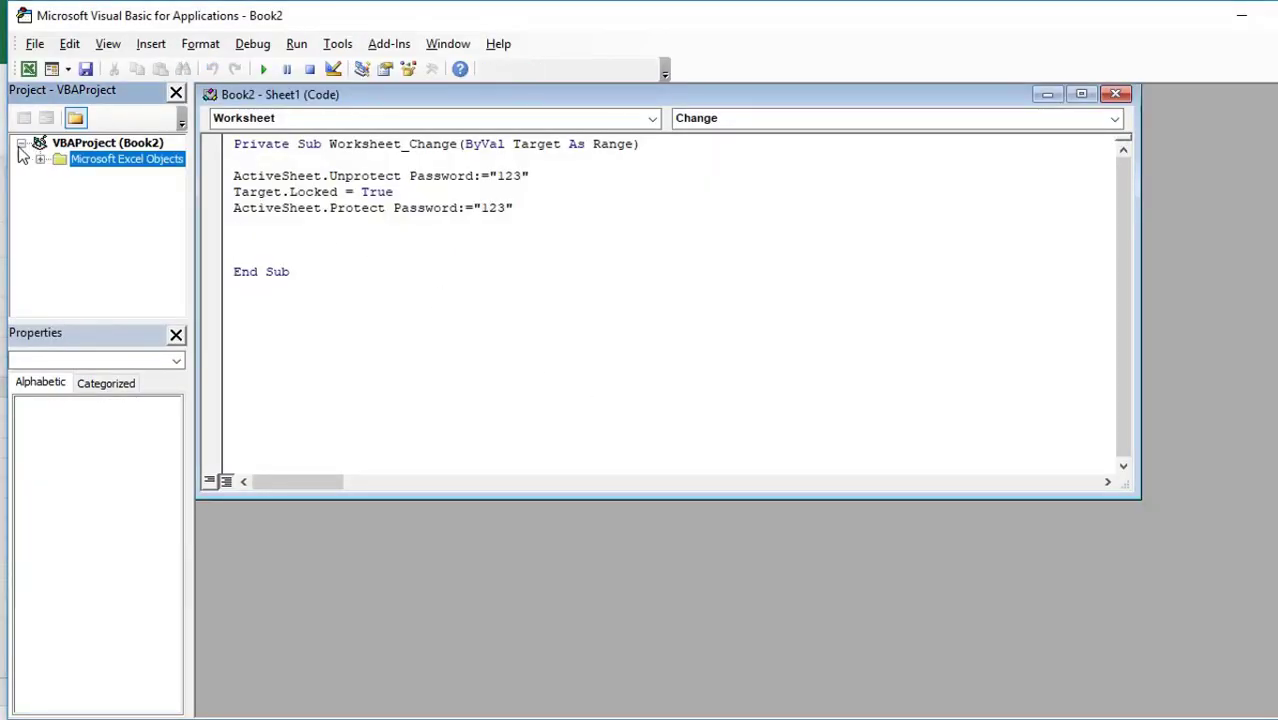
{"action": "left_click", "coordinate": [21, 143]}
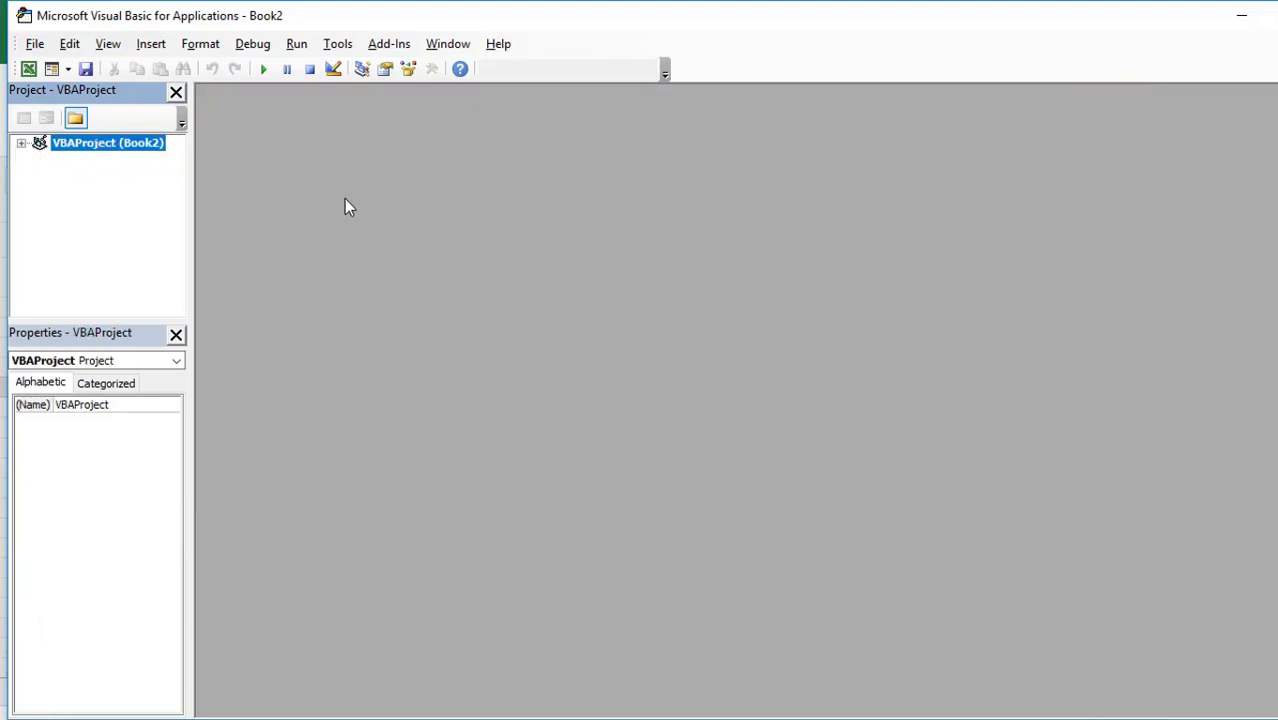
{"action": "left_click", "coordinate": [21, 144]}
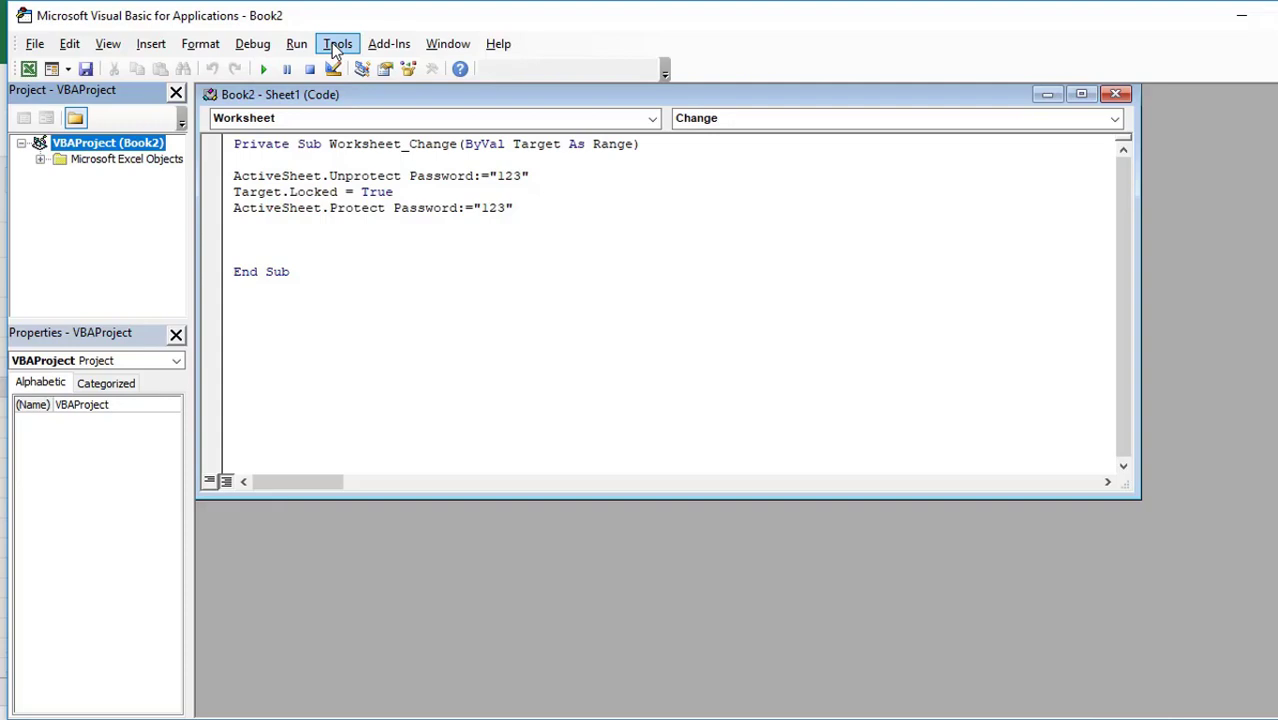
Step: In VBAProject Properties, tick Lock project for viewing and set a confirmed password
{"action": "left_click", "coordinate": [336, 48]}
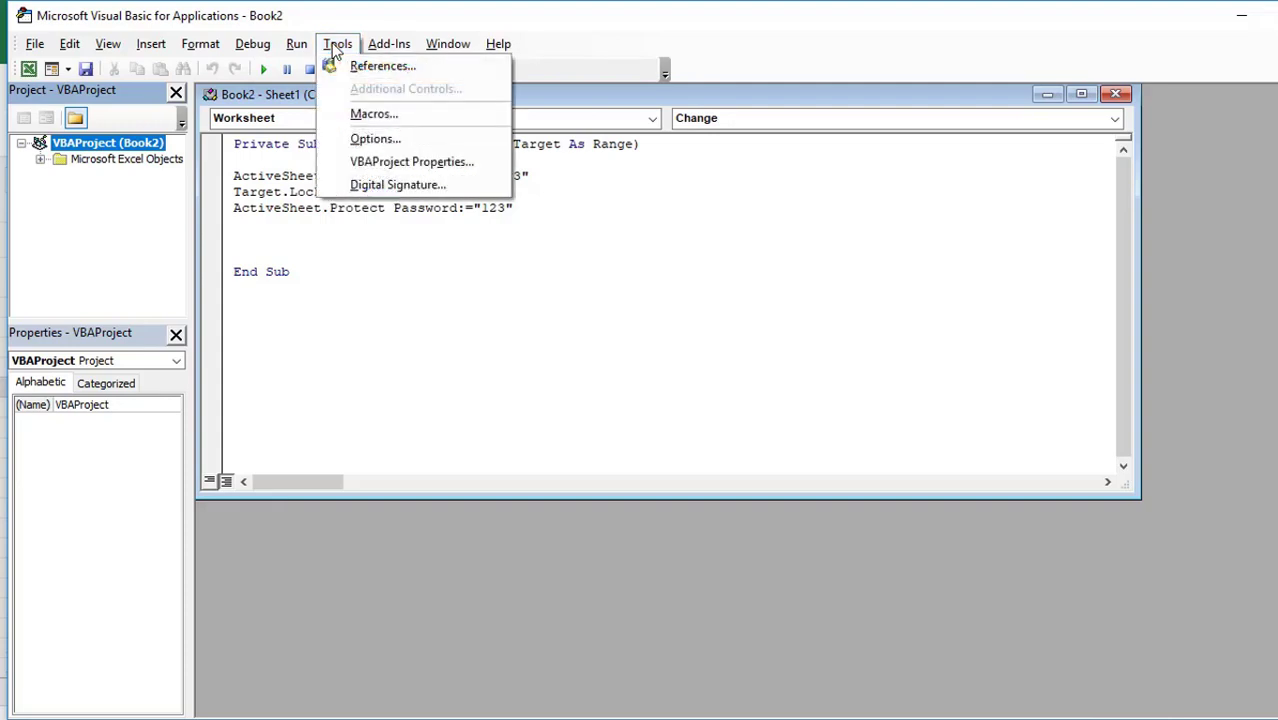
{"action": "left_click", "coordinate": [381, 165]}
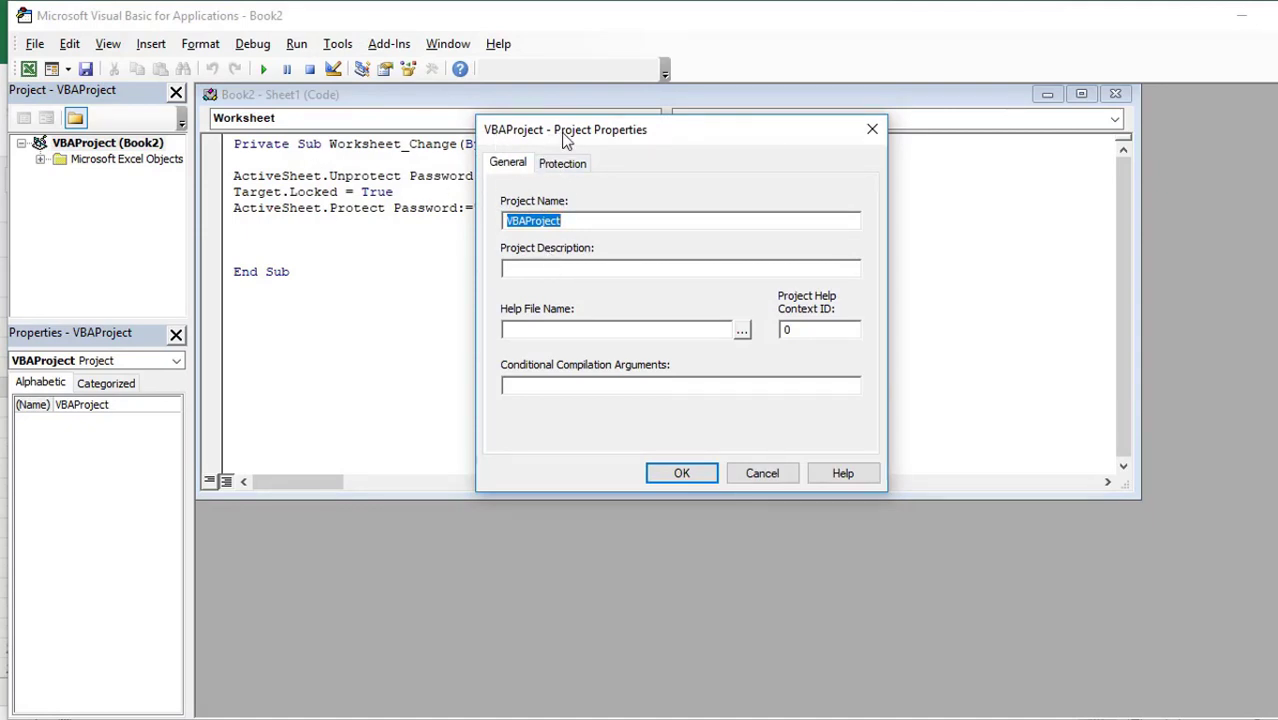
{"action": "left_click", "coordinate": [558, 166]}
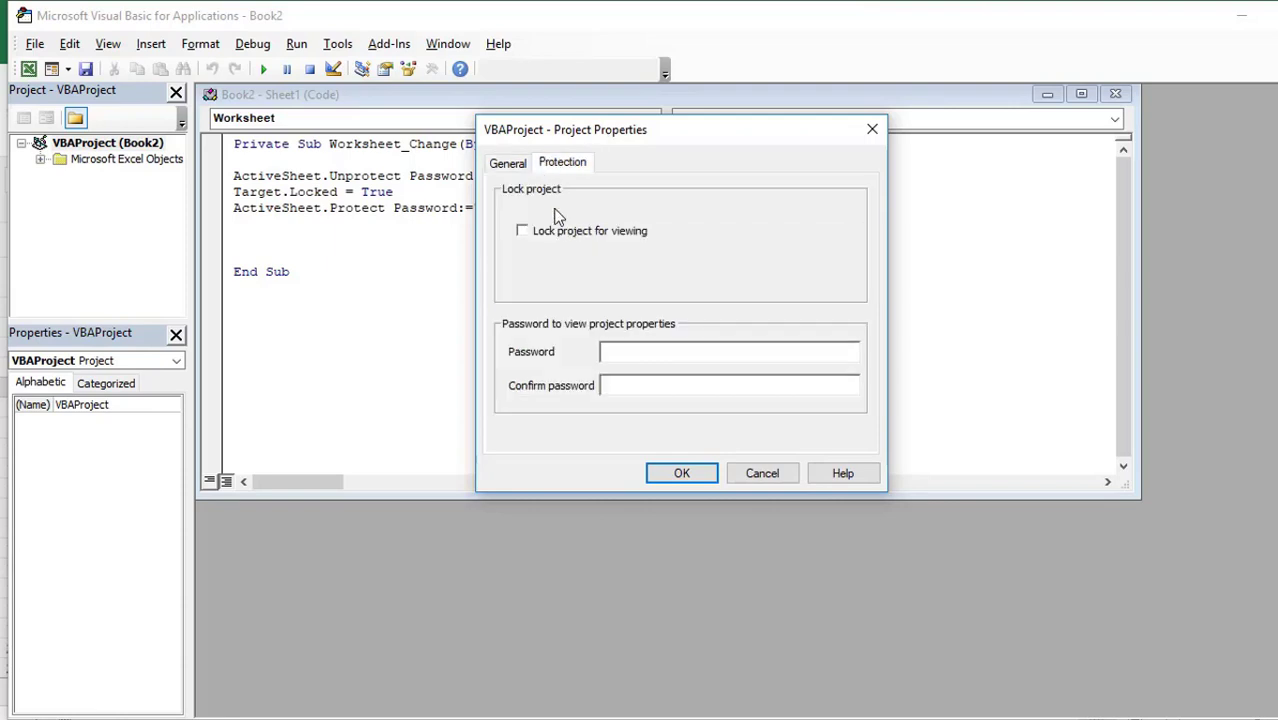
{"action": "left_click", "coordinate": [522, 231]}
{"action": "left_click", "coordinate": [641, 352]}
{"action": "left_click", "coordinate": [645, 385]}
{"action": "left_click", "coordinate": [681, 473]}
{"action": "left_click", "coordinate": [22, 143]}
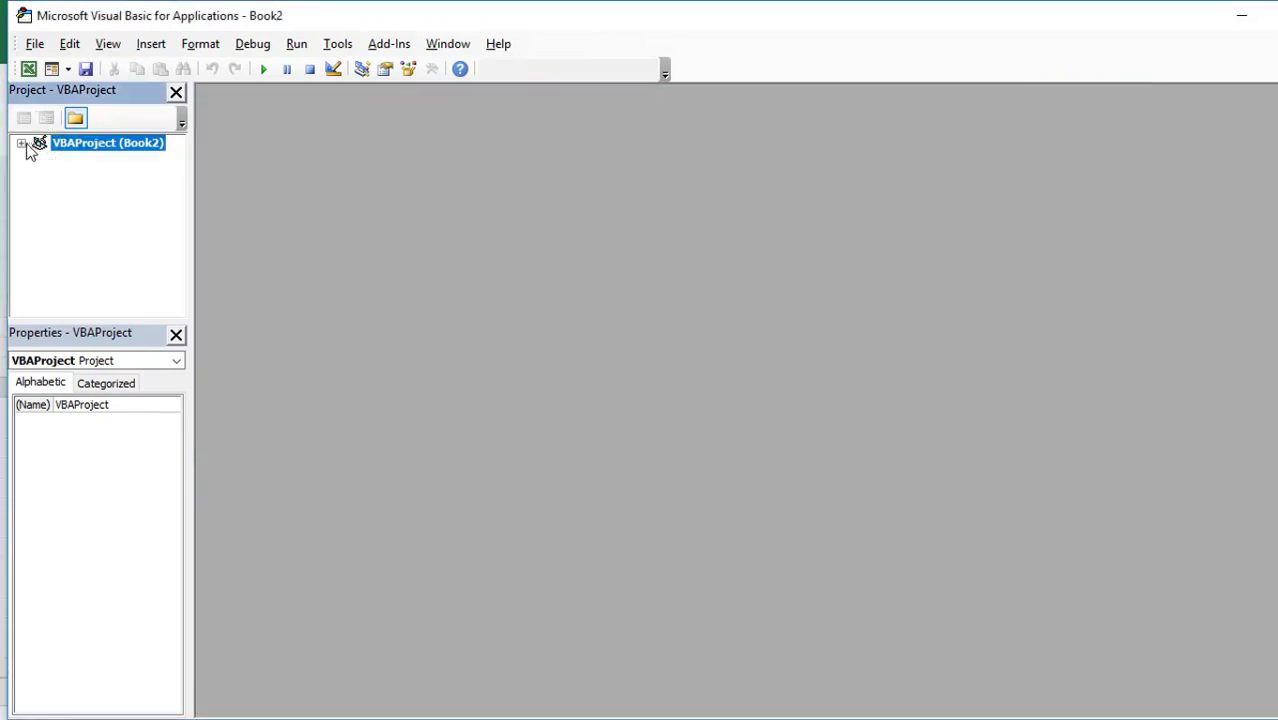
{"action": "left_click", "coordinate": [21, 144]}
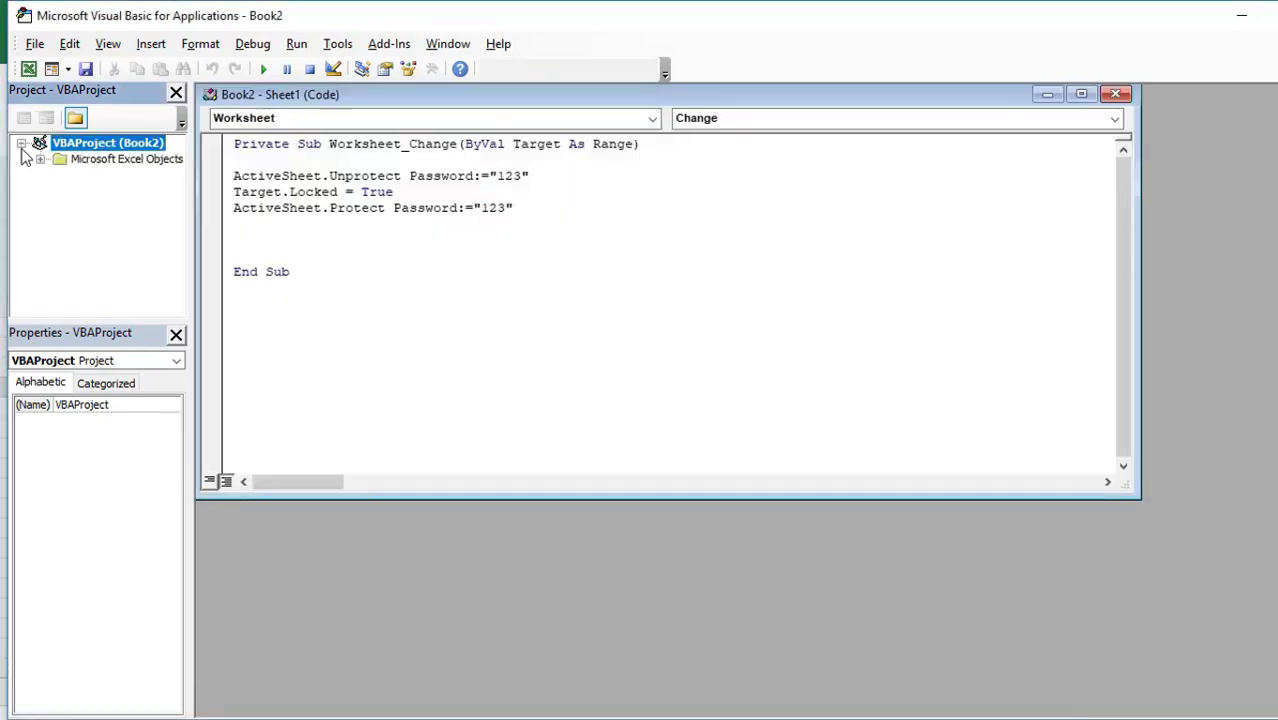
Step: Return to the Excel worksheet and select cells D5 and C7
{"action": "key", "text": "alt+F11"}
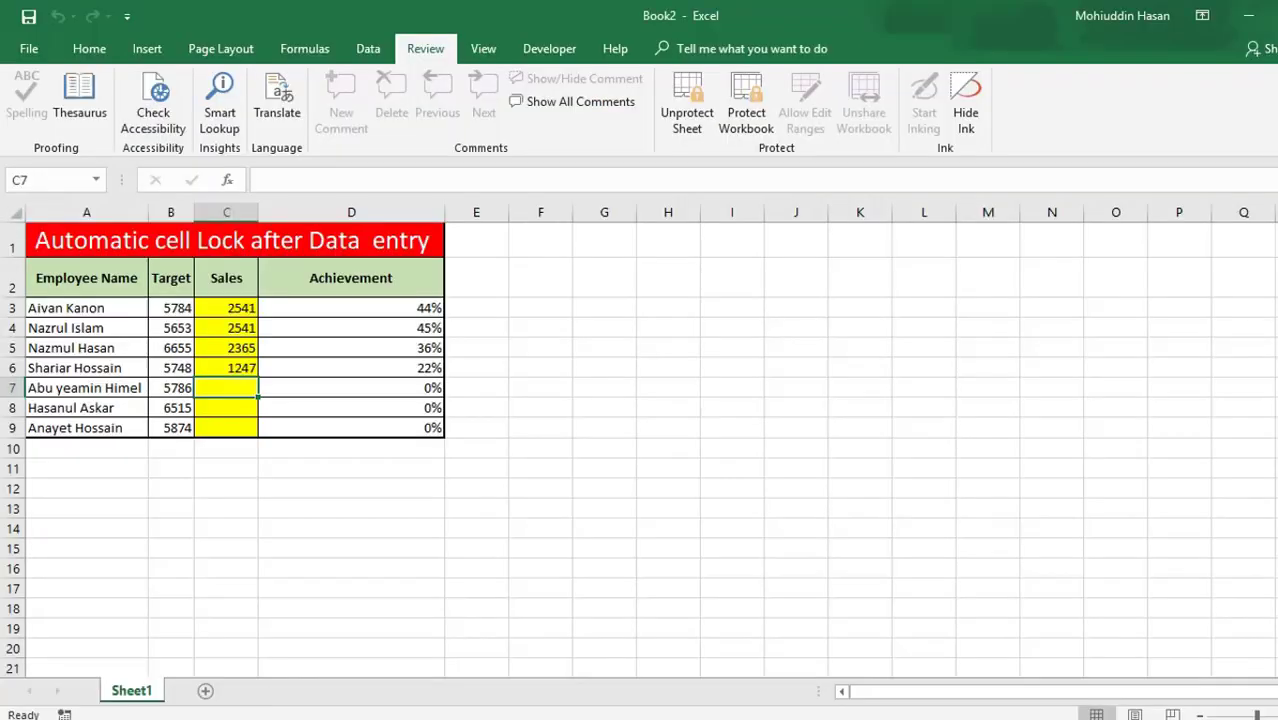
{"action": "left_click", "coordinate": [328, 342]}
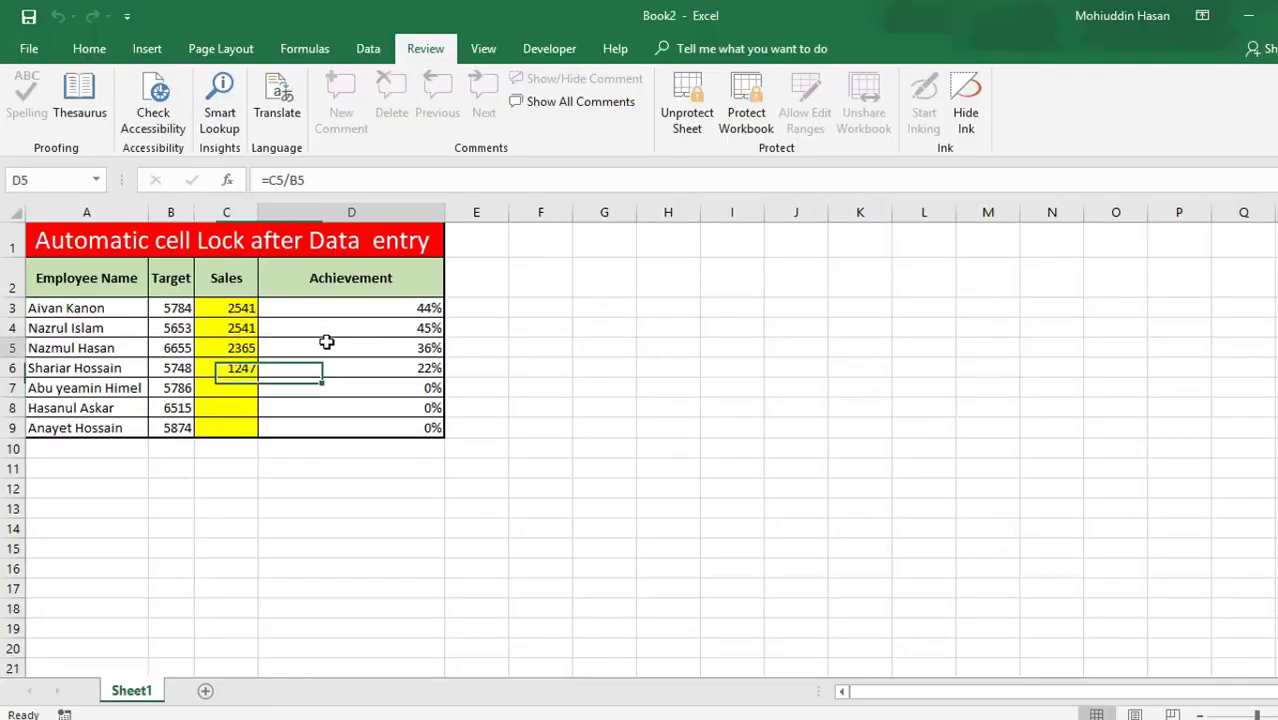
{"action": "left_click", "coordinate": [207, 377]}
Step: Save As to the Desktop named 'Protect file' as Excel Macro-Enabled Workbook (*.xlsm)
{"action": "left_click", "coordinate": [27, 50]}
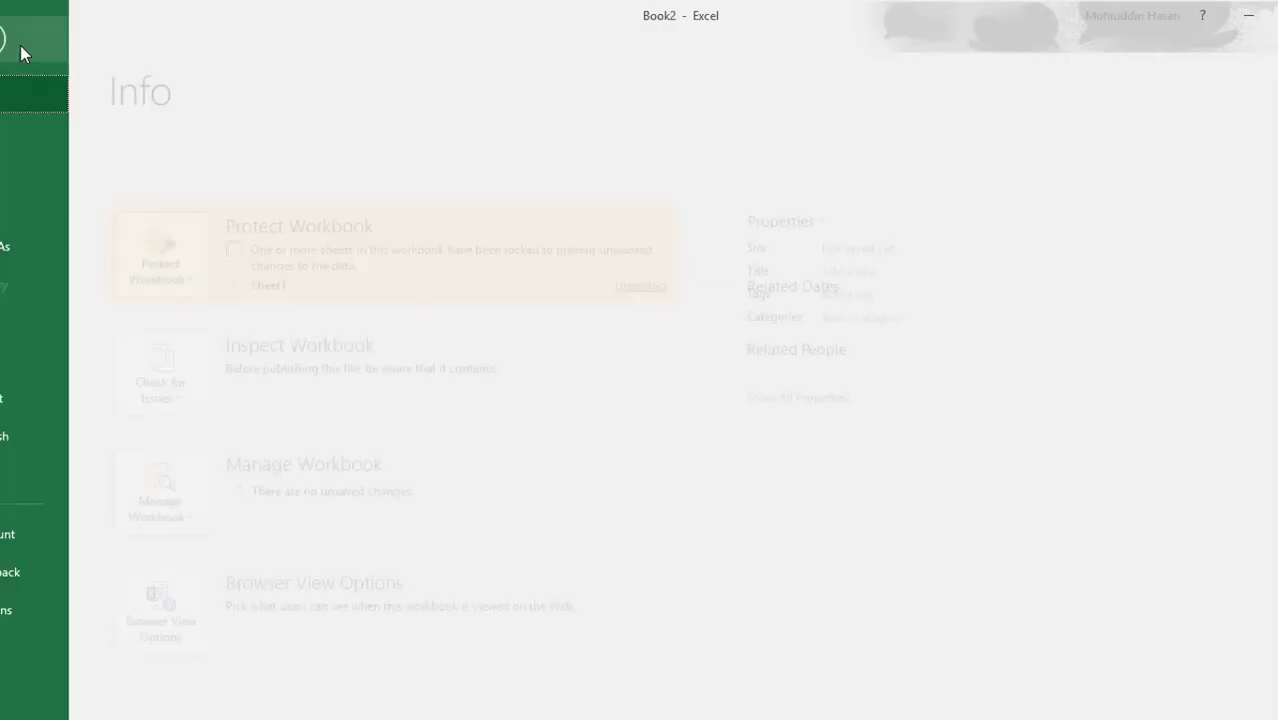
{"action": "left_click", "coordinate": [40, 42]}
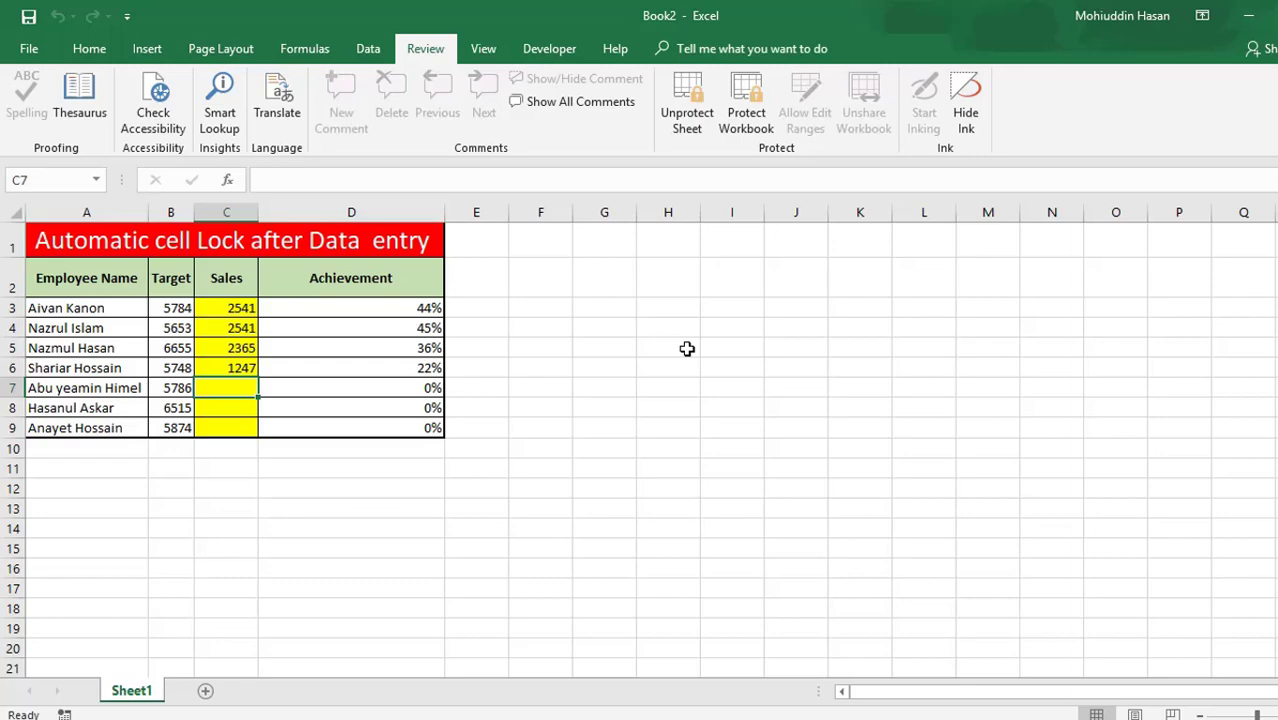
{"action": "left_click", "coordinate": [39, 47]}
{"action": "left_click", "coordinate": [52, 250]}
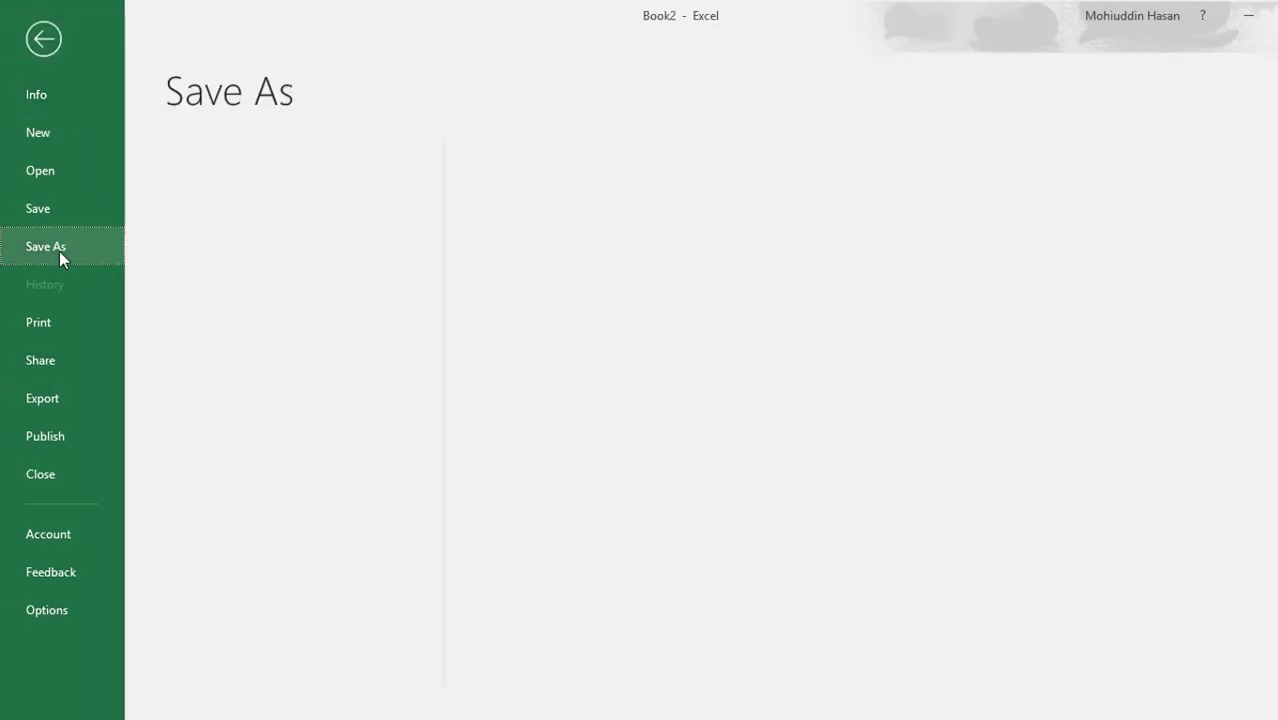
{"action": "left_click", "coordinate": [573, 236]}
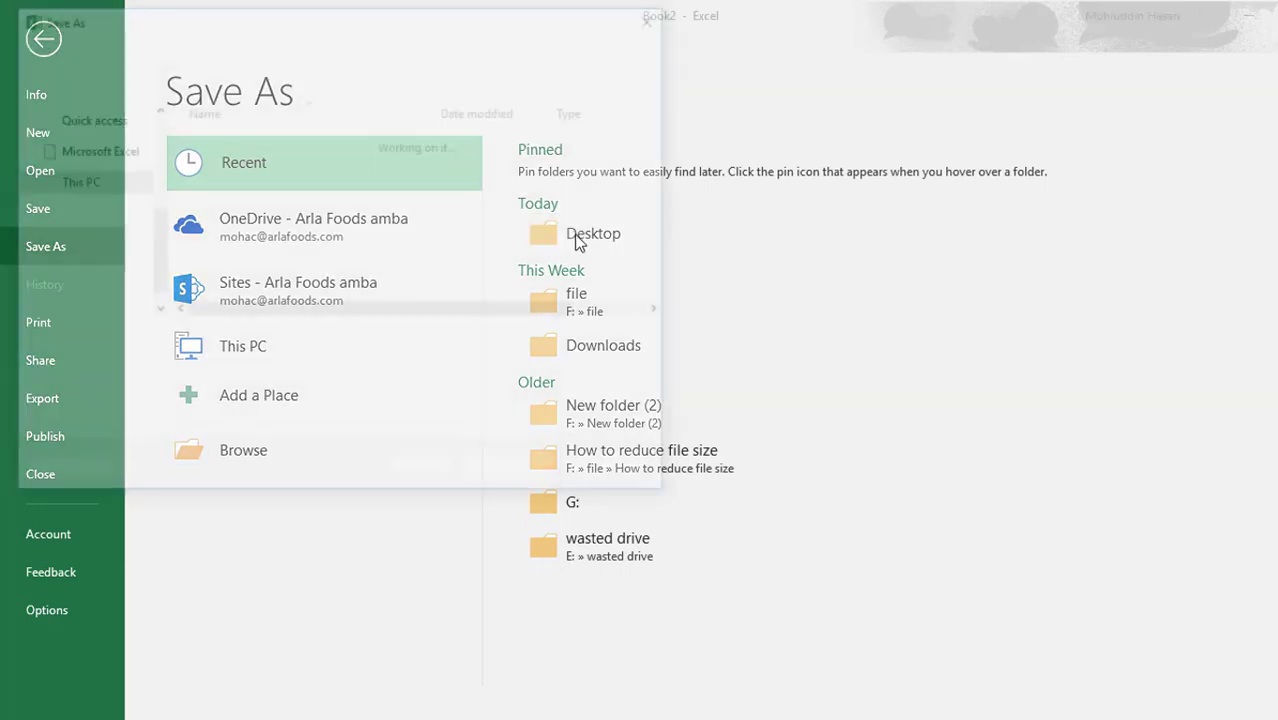
{"action": "double_click", "coordinate": [275, 349]}
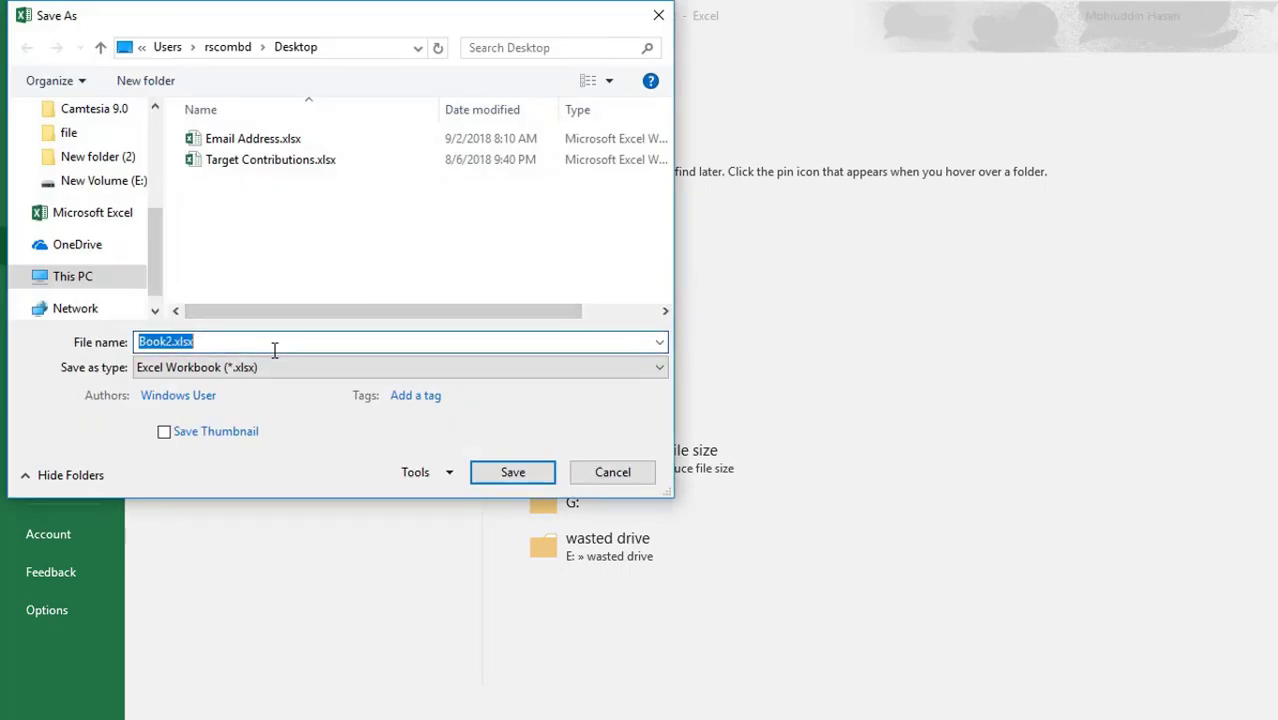
{"action": "type", "text": "P"}
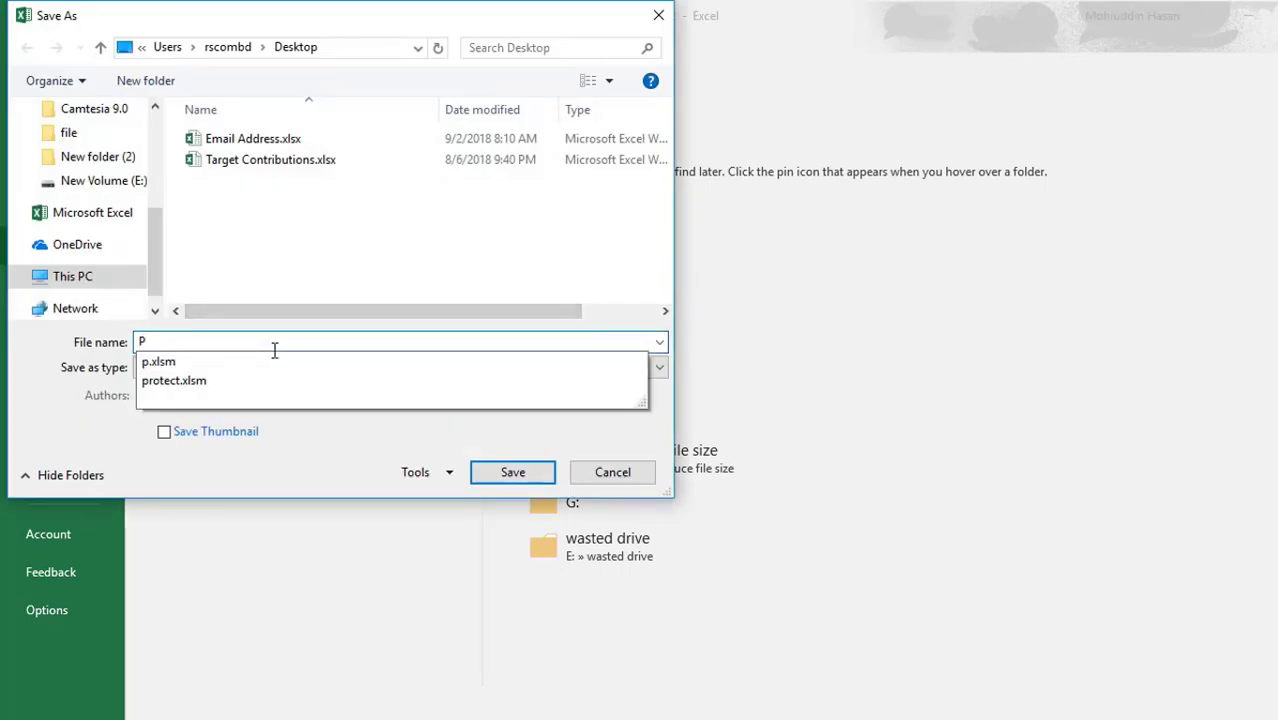
{"action": "type", "text": "rotec"}
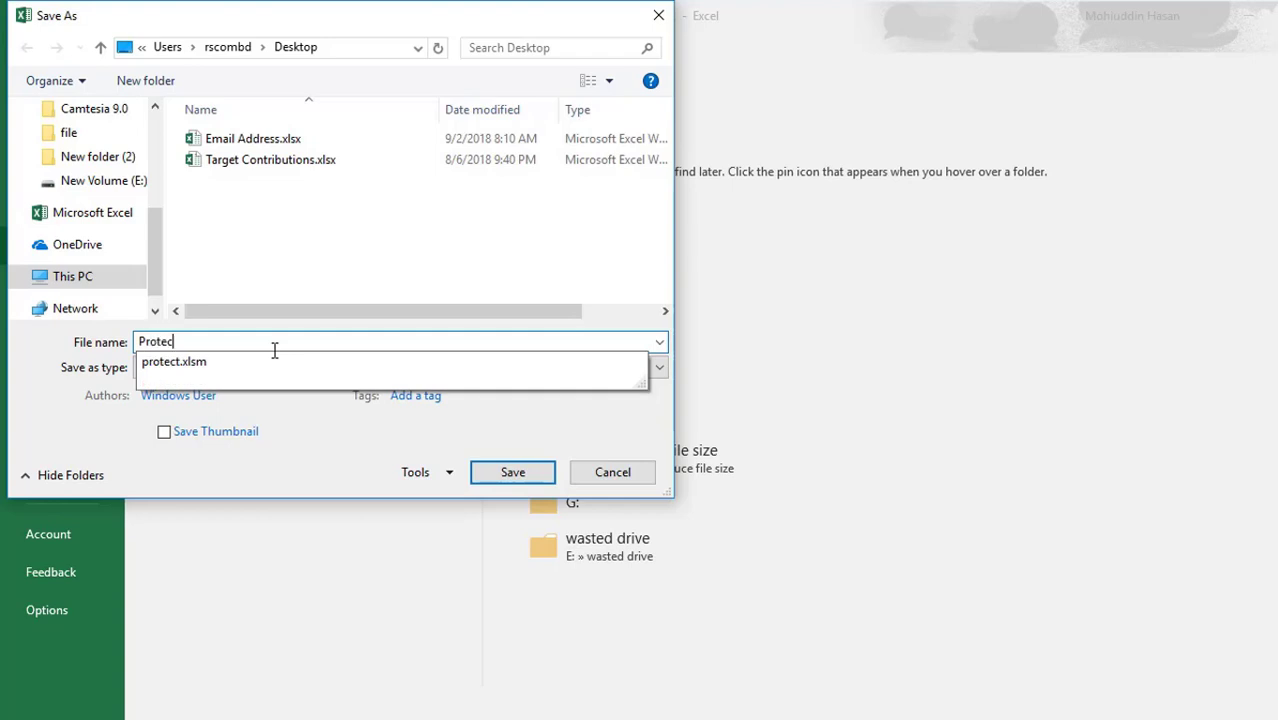
{"action": "type", "text": "t file"}
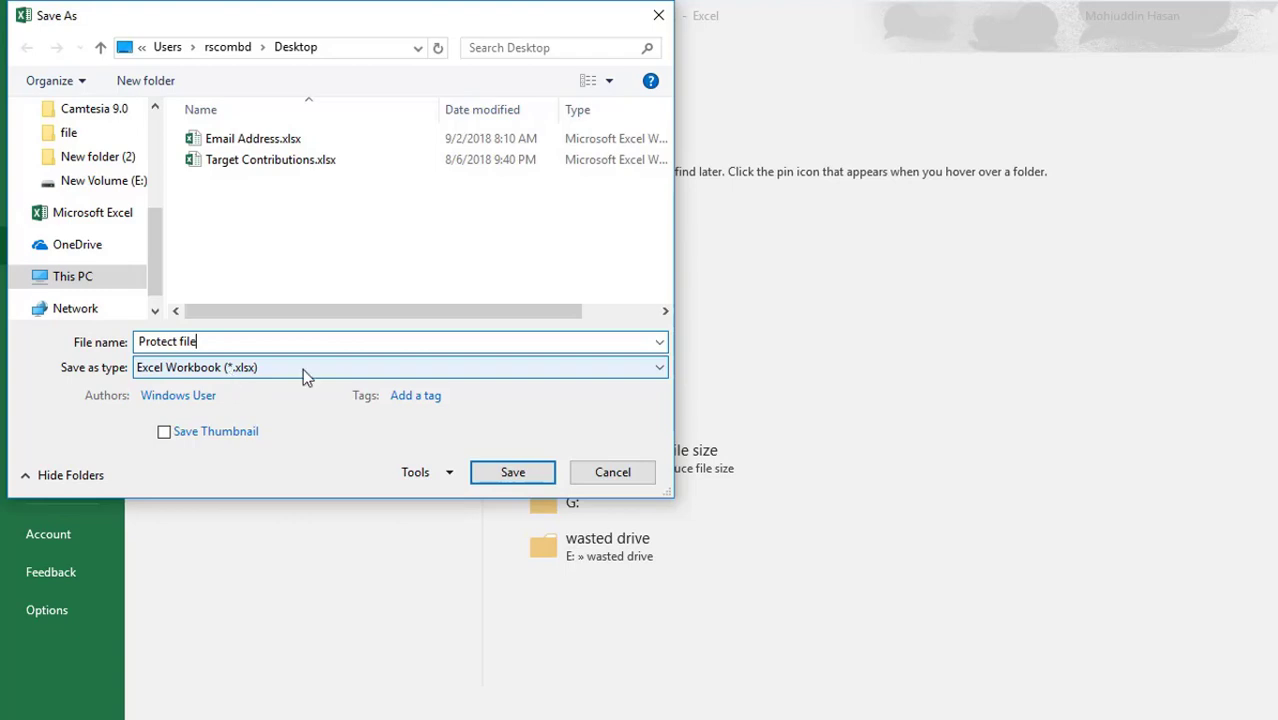
{"action": "left_click", "coordinate": [659, 368]}
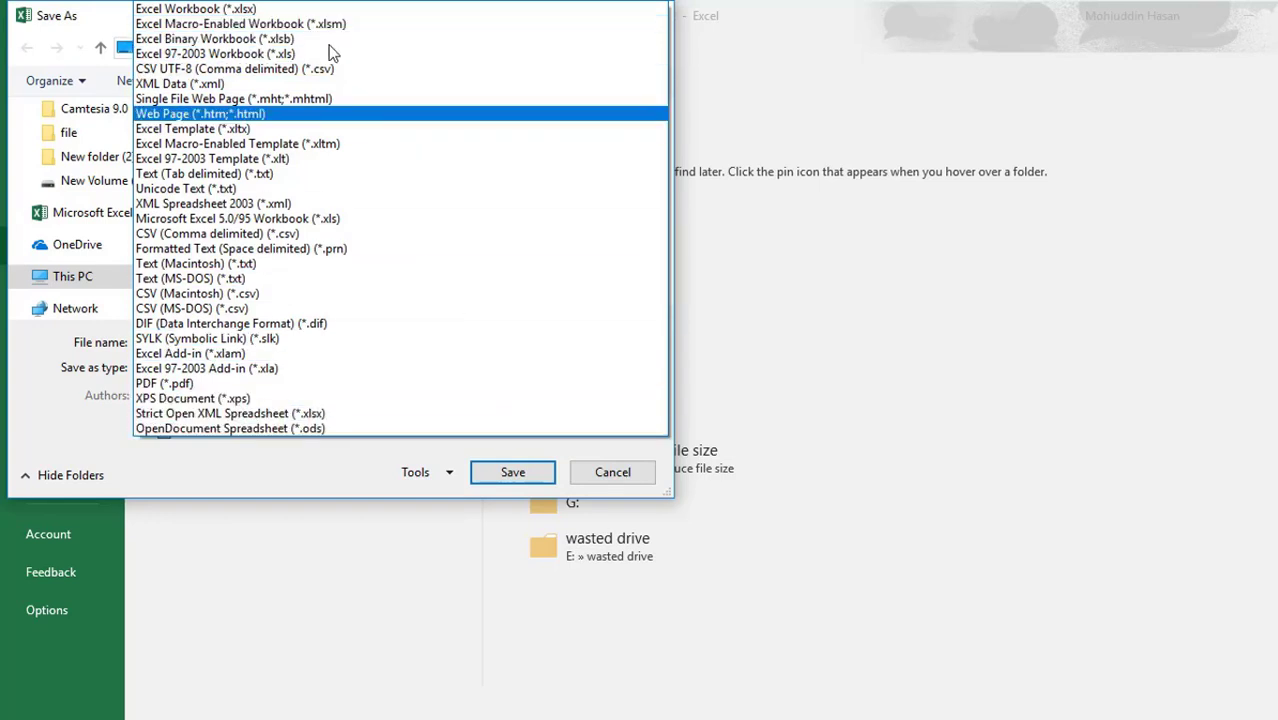
{"action": "left_click", "coordinate": [585, 23]}
Step: Finish saving Protect file.xlsm and close Excel
{"action": "left_click", "coordinate": [512, 472]}
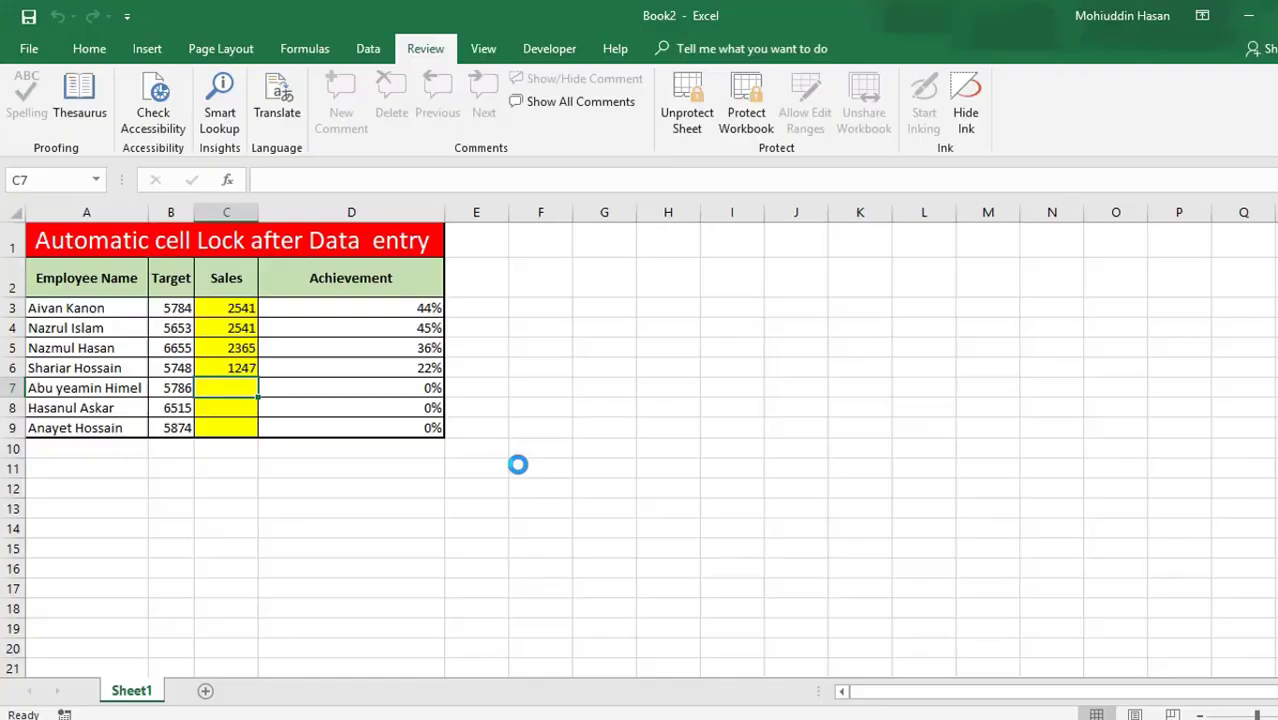
{"action": "left_click", "coordinate": [752, 325]}
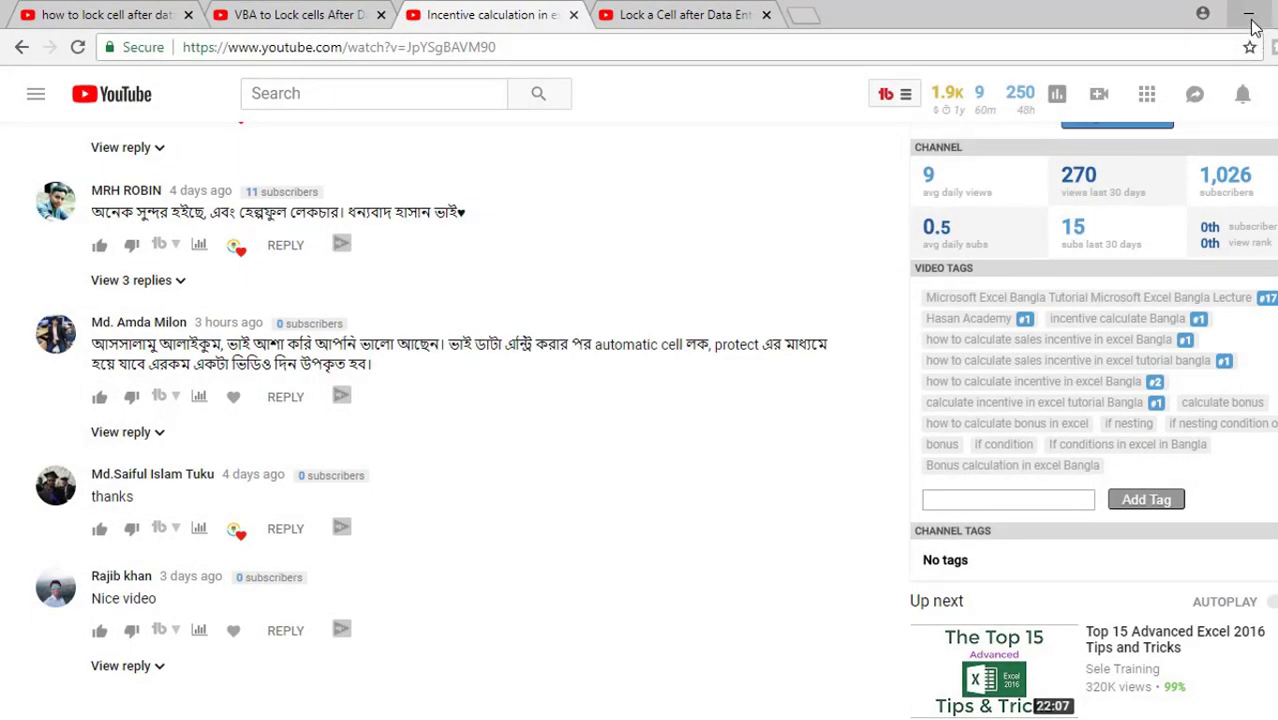
{"action": "left_click", "coordinate": [1256, 14]}
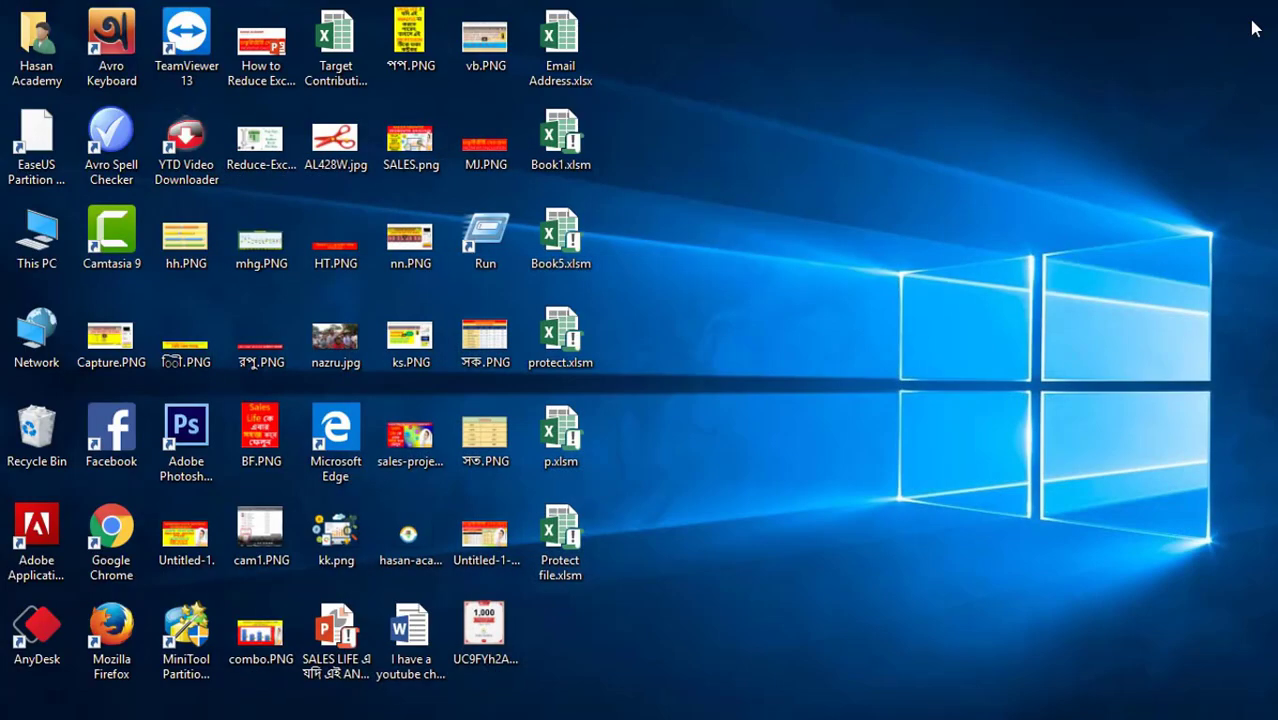
Step: Reopen Protect file.xlsm from the Desktop, enable macros, and open the sheet's code
{"action": "double_click", "coordinate": [572, 545]}
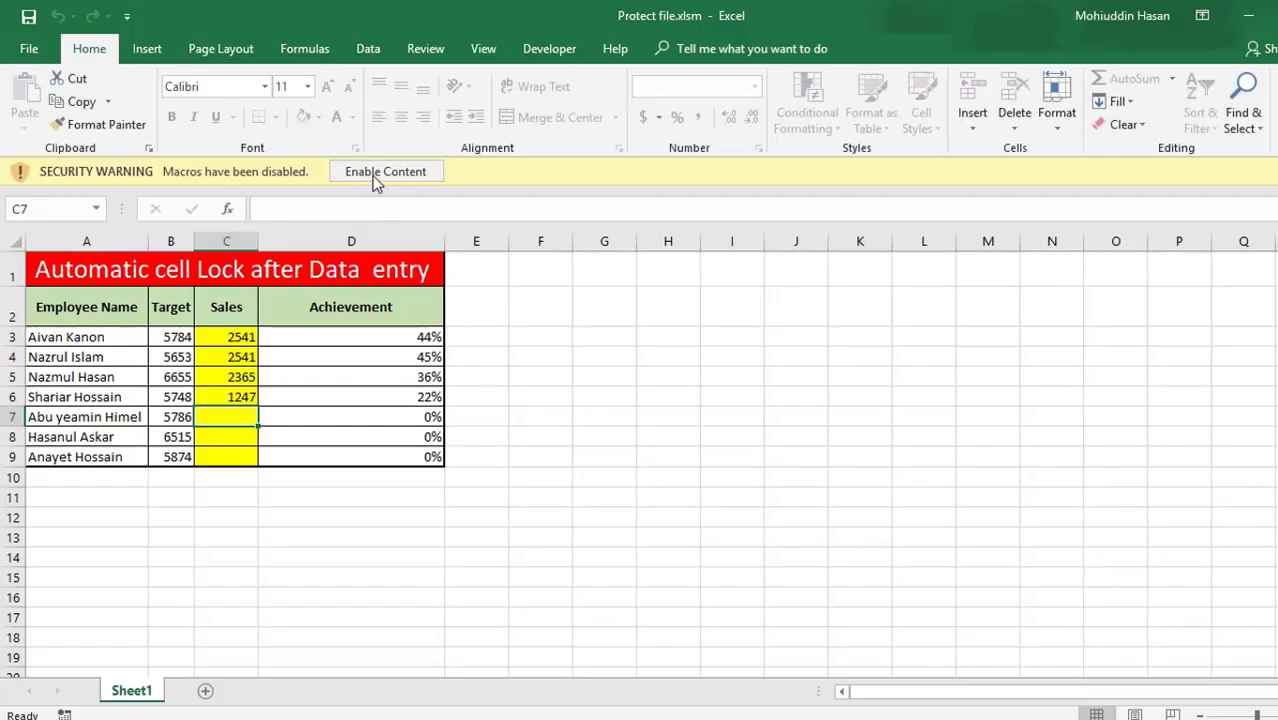
{"action": "left_click", "coordinate": [385, 172]}
{"action": "left_click", "coordinate": [545, 49]}
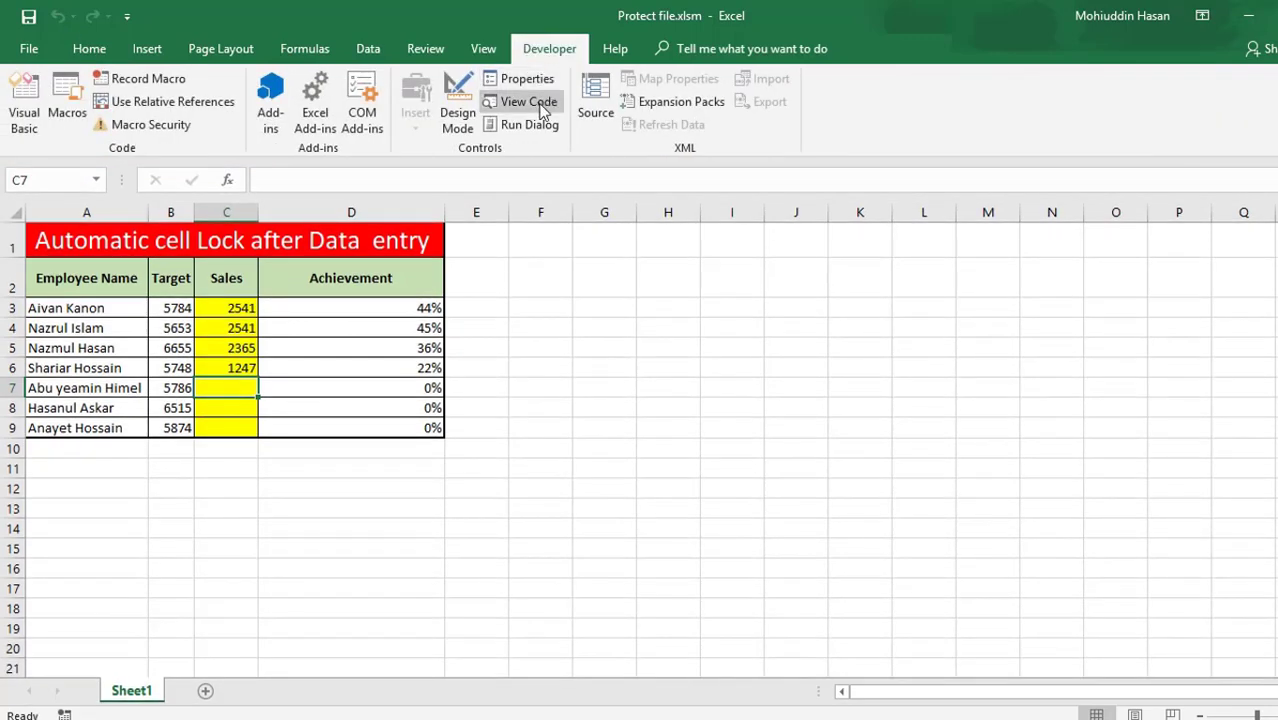
{"action": "left_click", "coordinate": [540, 106]}
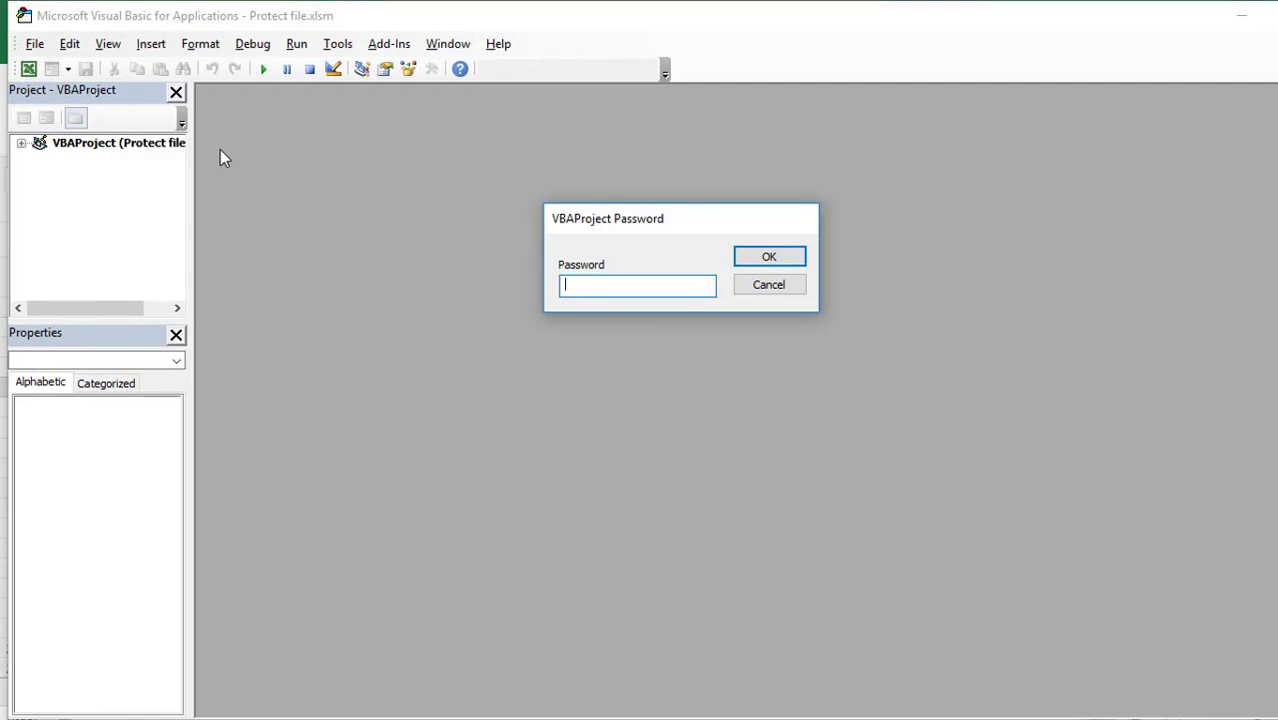
Step: Enter the VBA project password to unlock Sheet1's code, then return to Excel
{"action": "key", "text": "Return"}
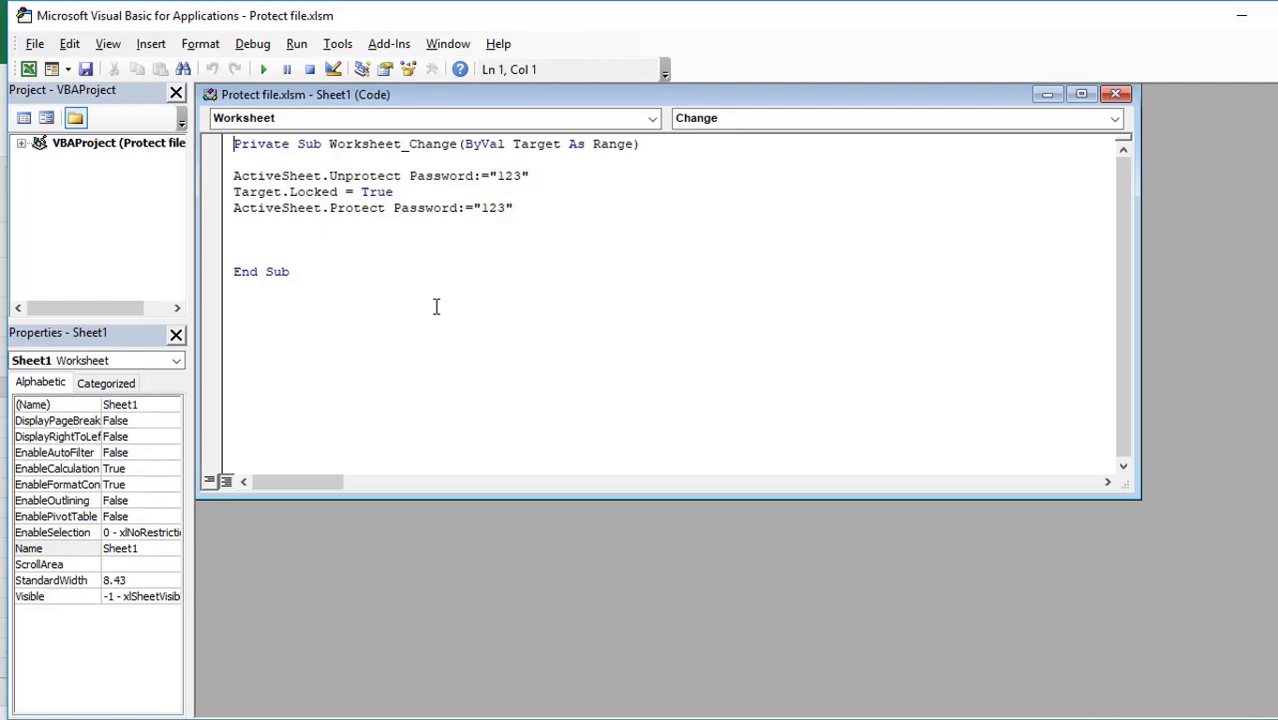
{"action": "left_click", "coordinate": [28, 69]}
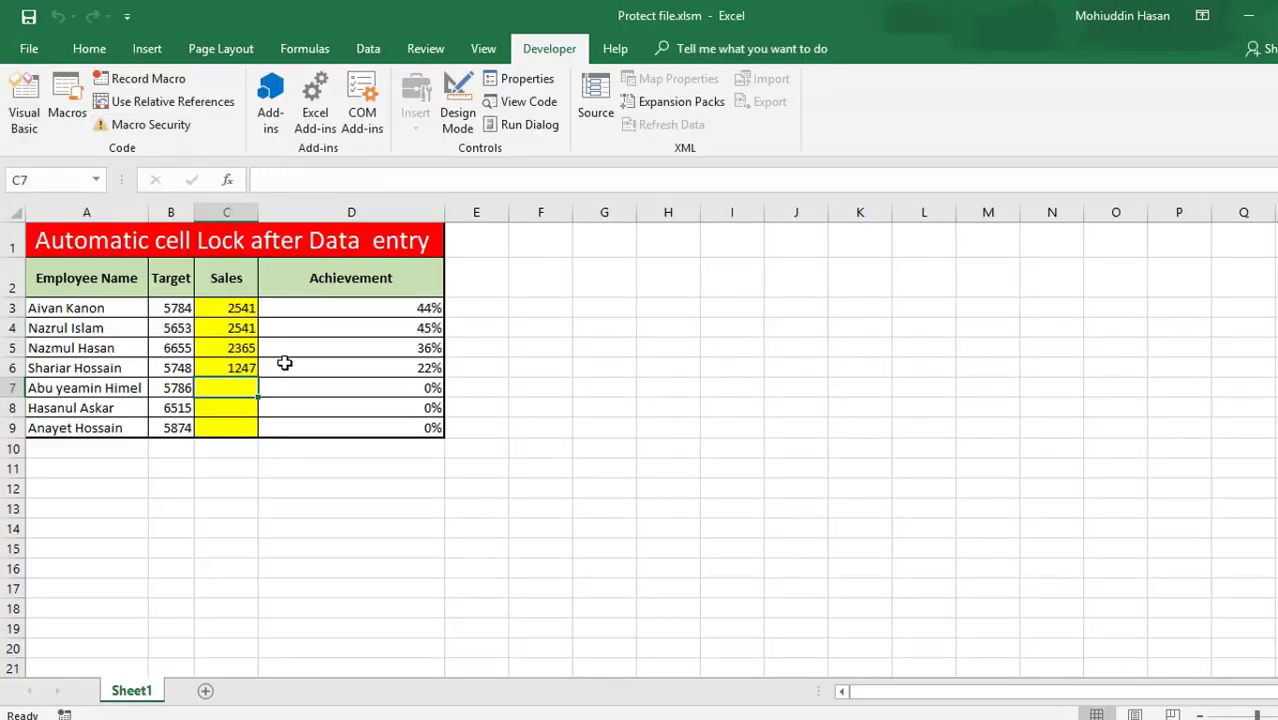